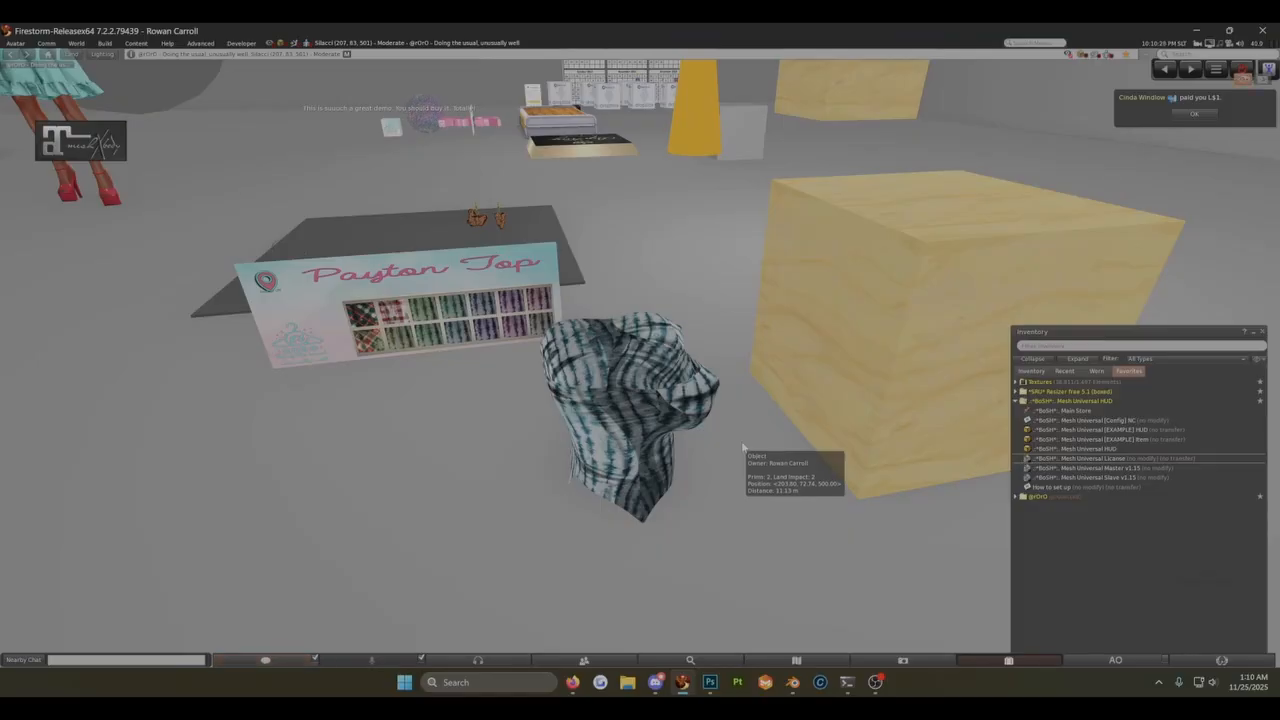
Step: Open the Payton Top HUD panel for editing with linked-part editing turned on, and show its general properties
scroll(714, 444, "down", 2)
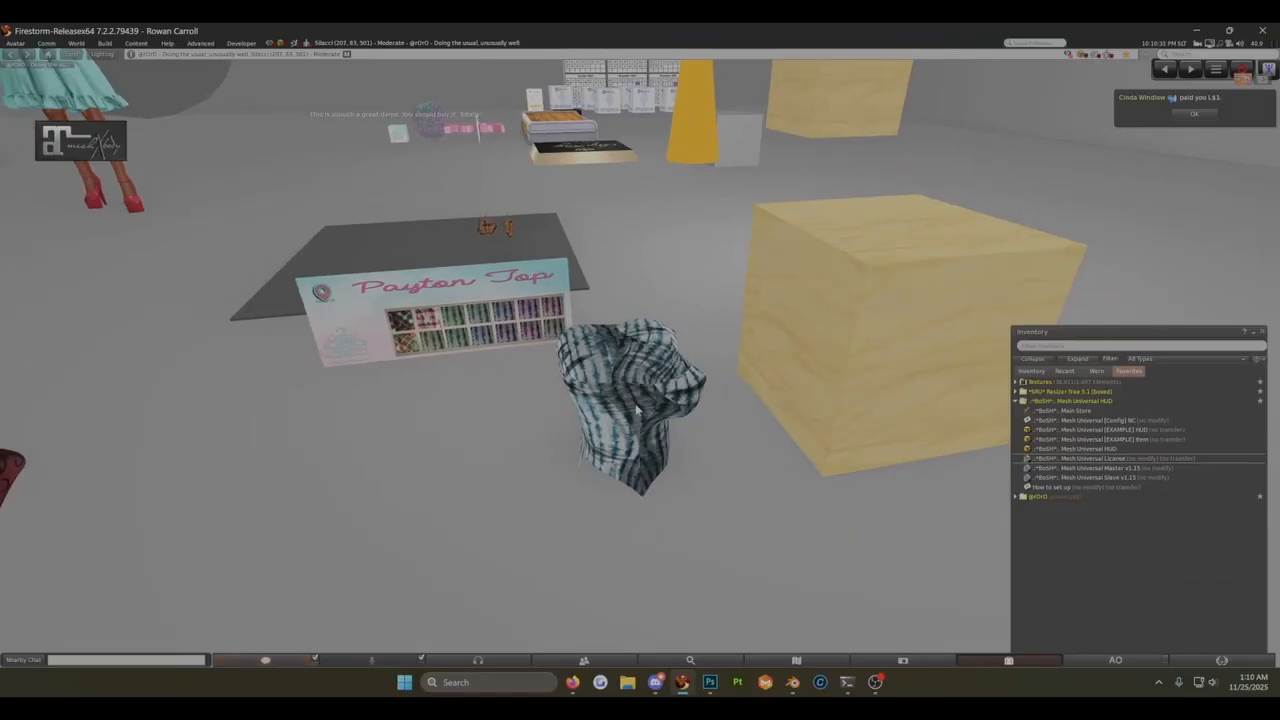
right_click(427, 307)
left_click(470, 333)
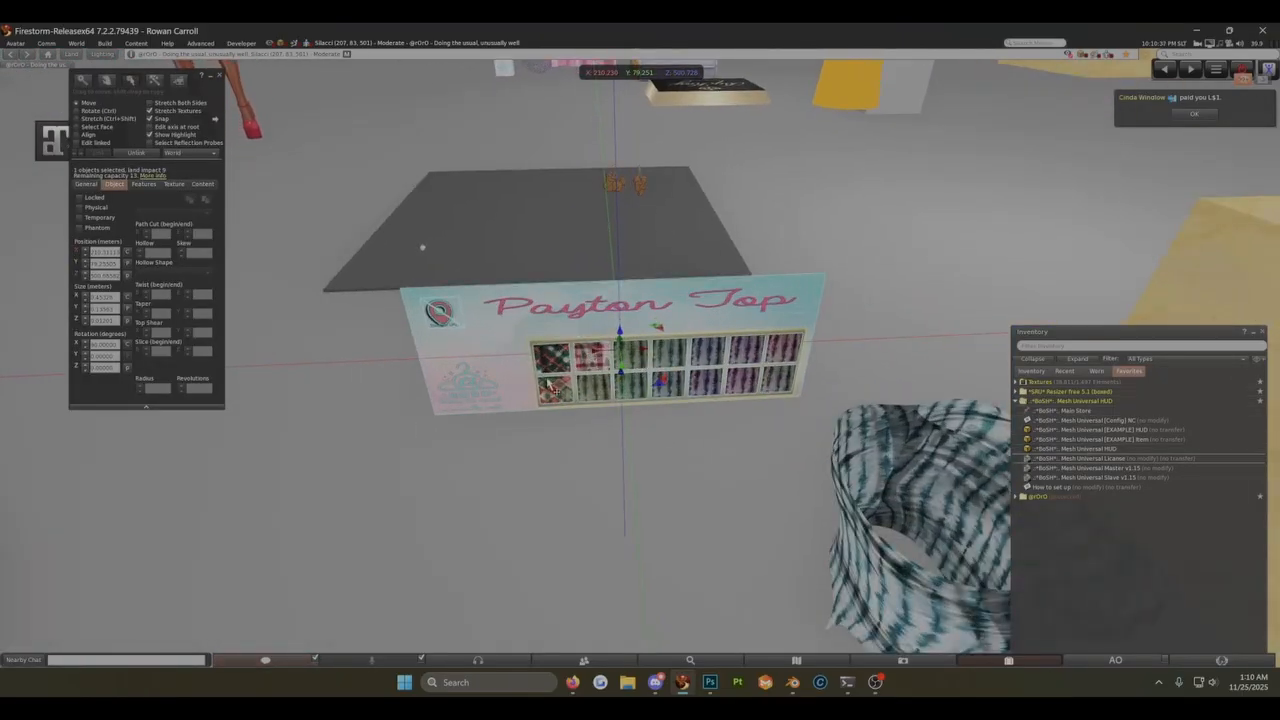
scroll(548, 386, "up", 4)
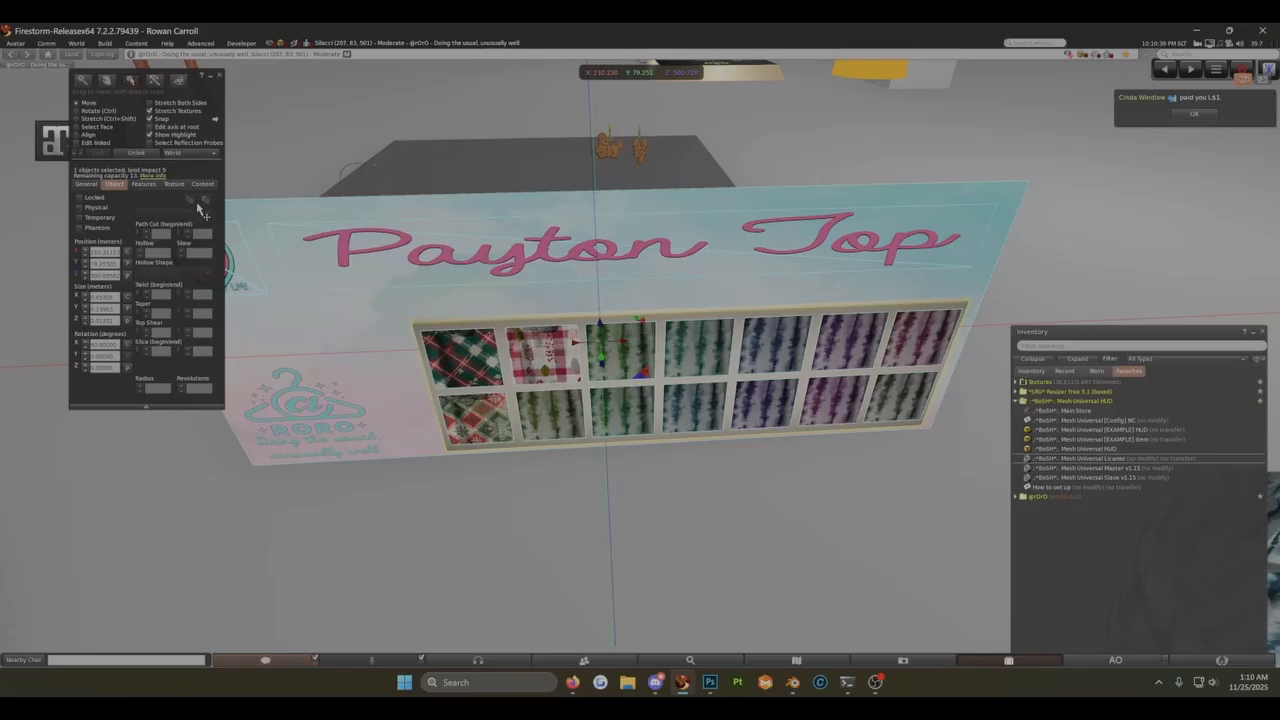
left_click(88, 145)
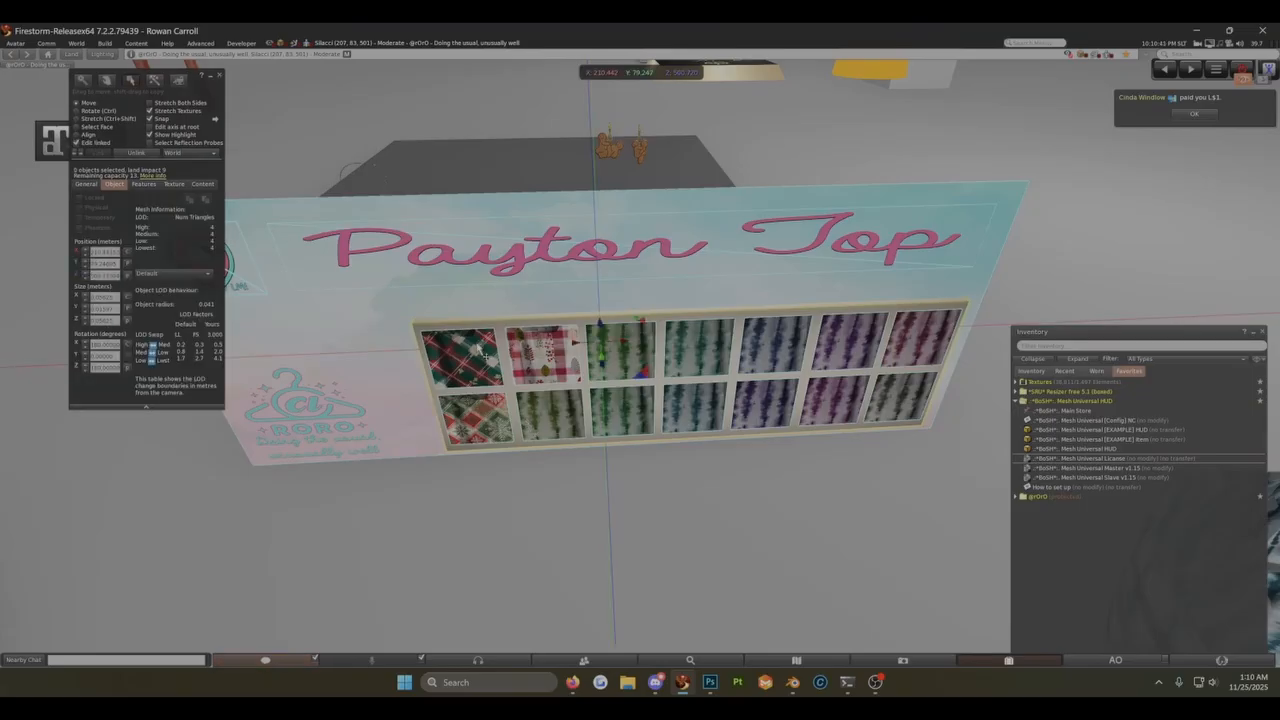
left_click(86, 184)
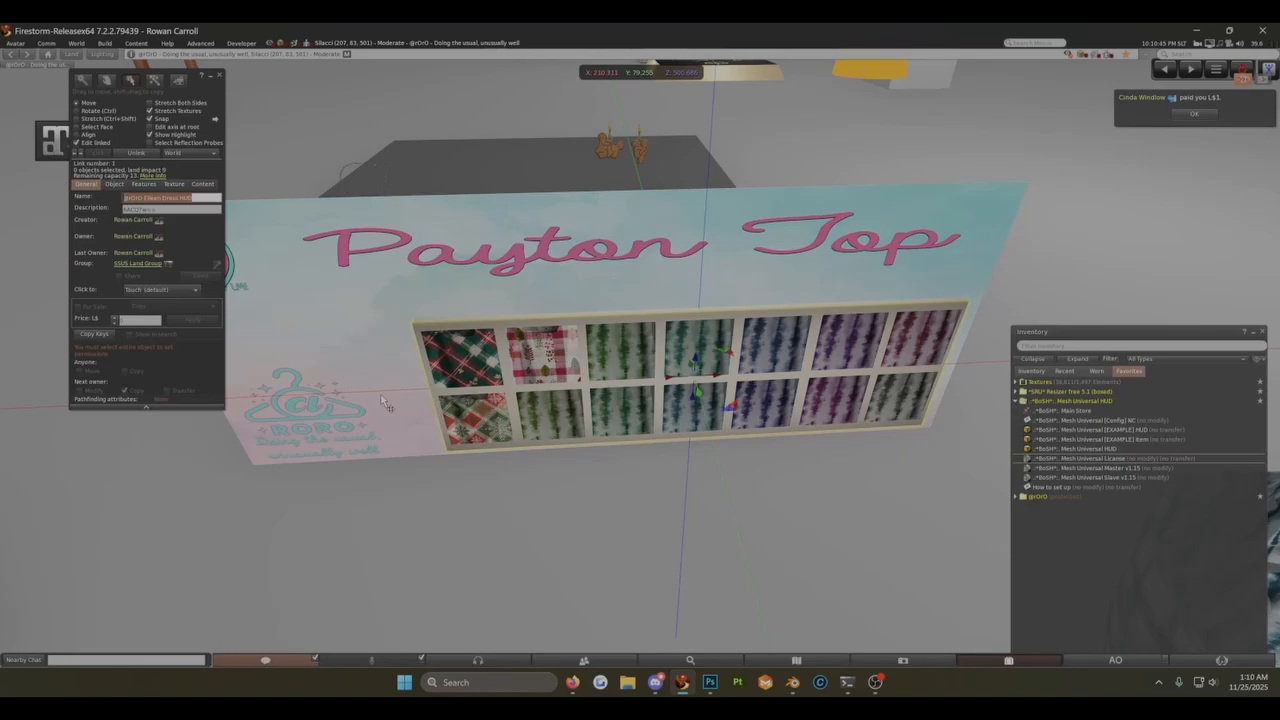
Step: Examine the general properties of the individual linked parts that make up the Payton Top HUD
left_click_drag(560, 362, 634, 372, "alt")
scroll(478, 376, "up", 2)
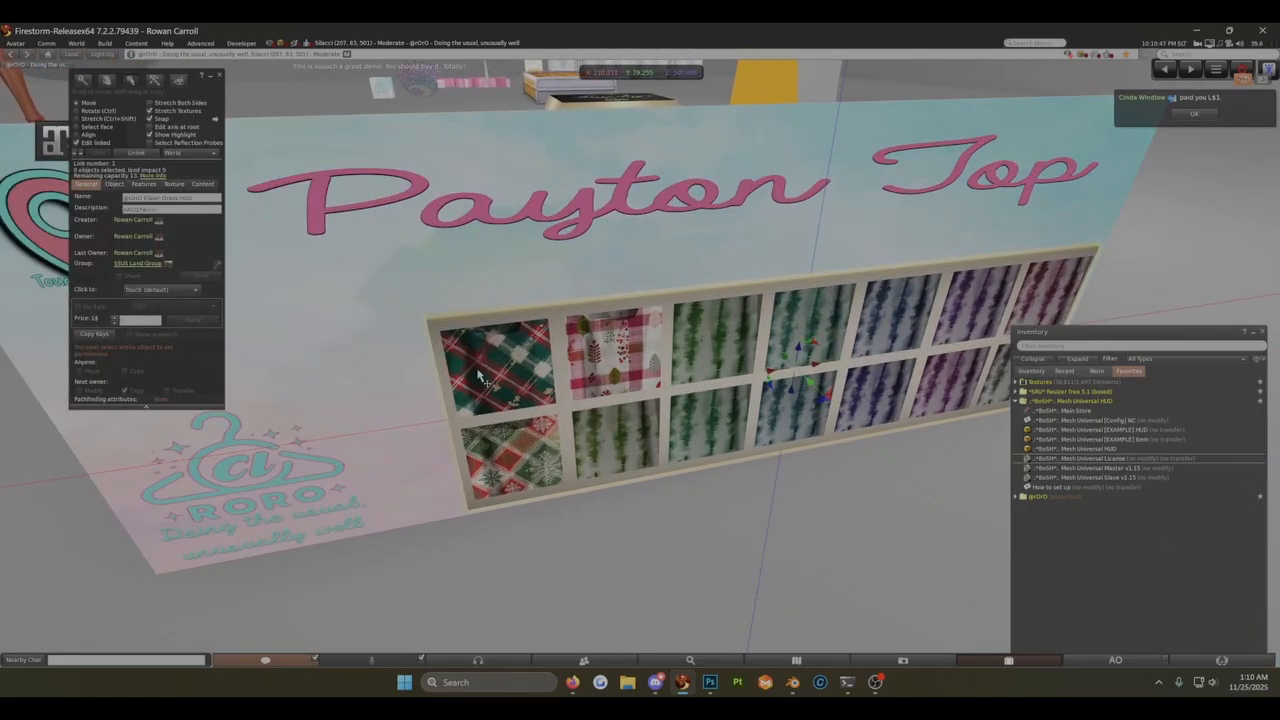
left_click(466, 216)
scroll(465, 222, "down", 4)
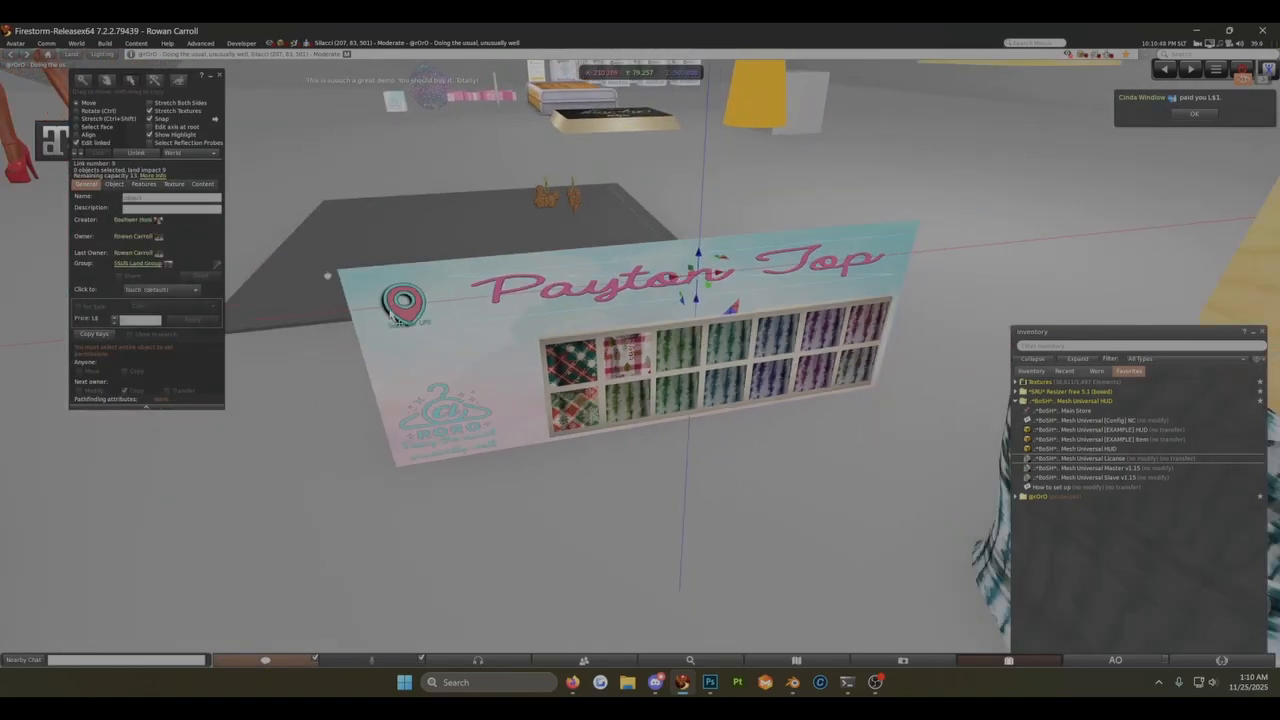
left_click(465, 405)
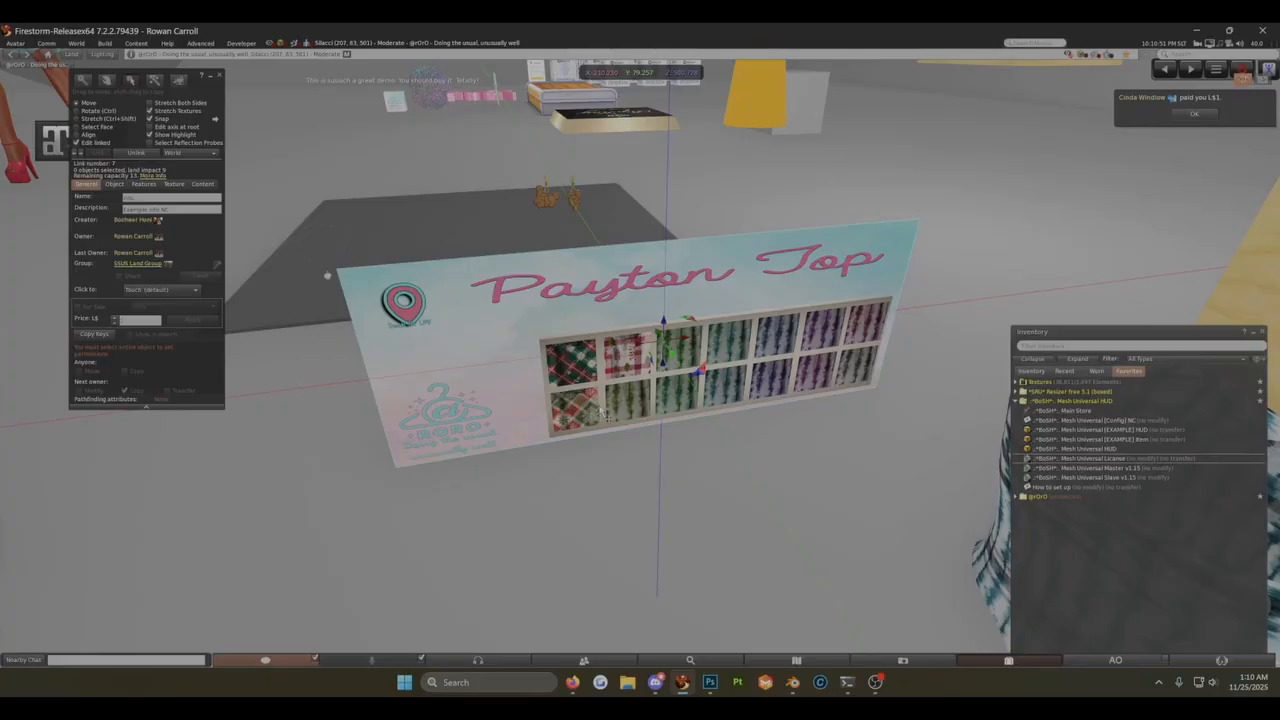
scroll(601, 413, "down", 4)
key("ctrl+b")
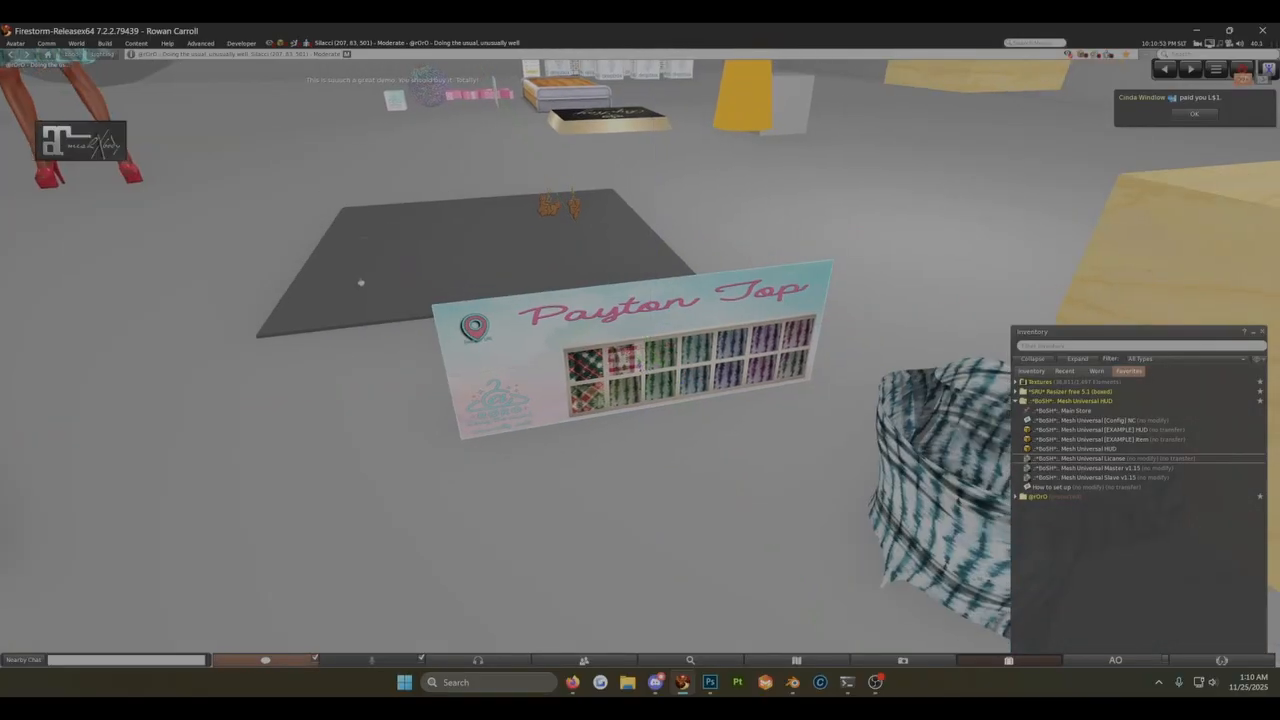
Step: Add the Mesh Universal License item from the inventory to the contents of the HUD's root part
left_click_drag(633, 350, 497, 342, "alt")
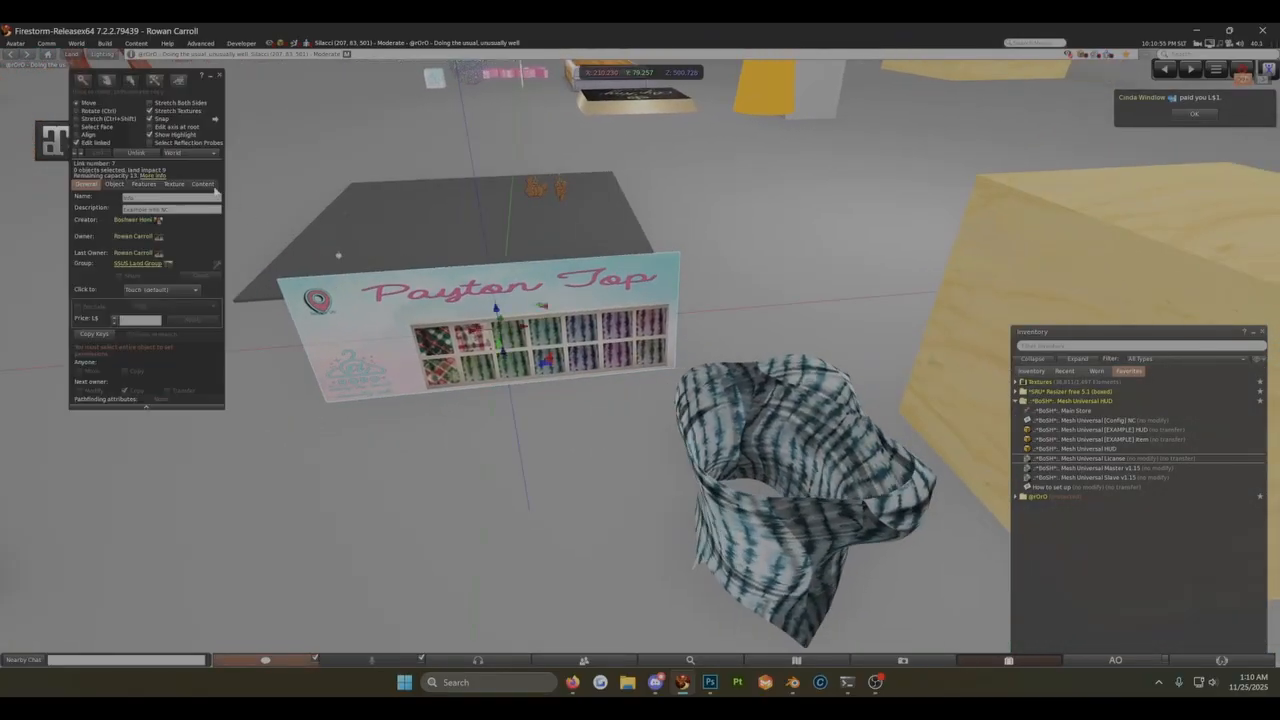
left_click(200, 185)
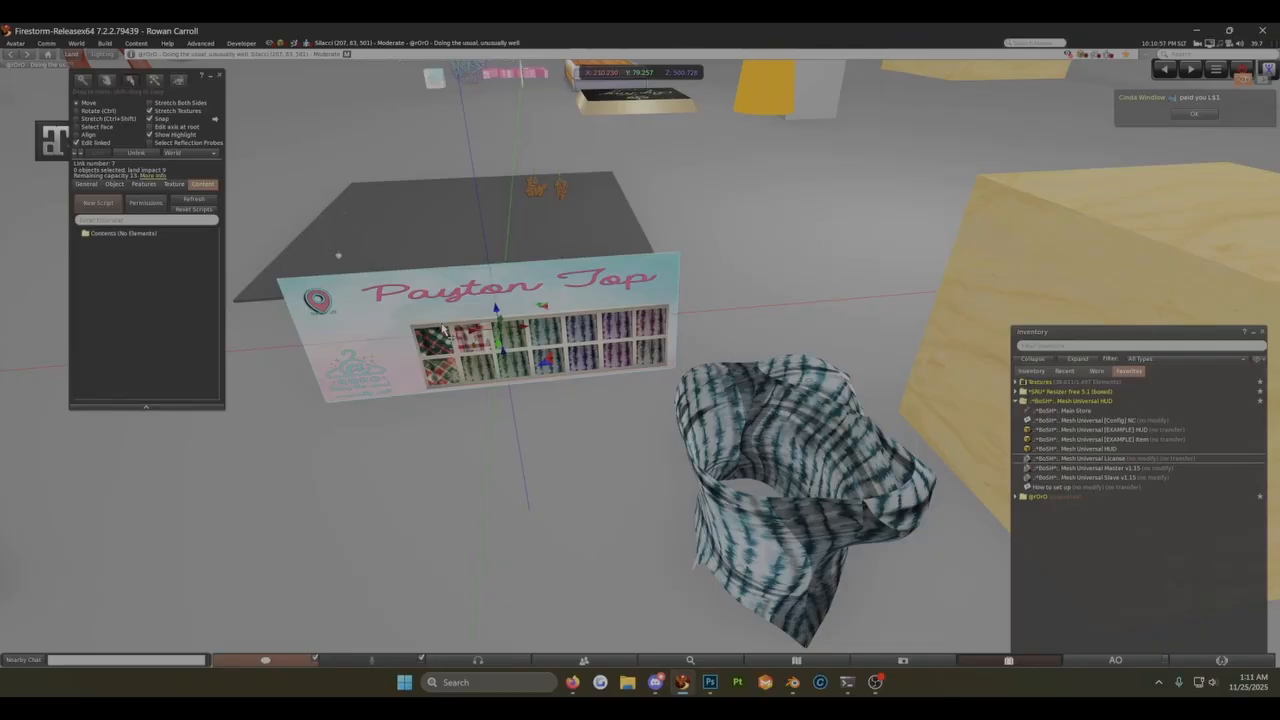
left_click(443, 331)
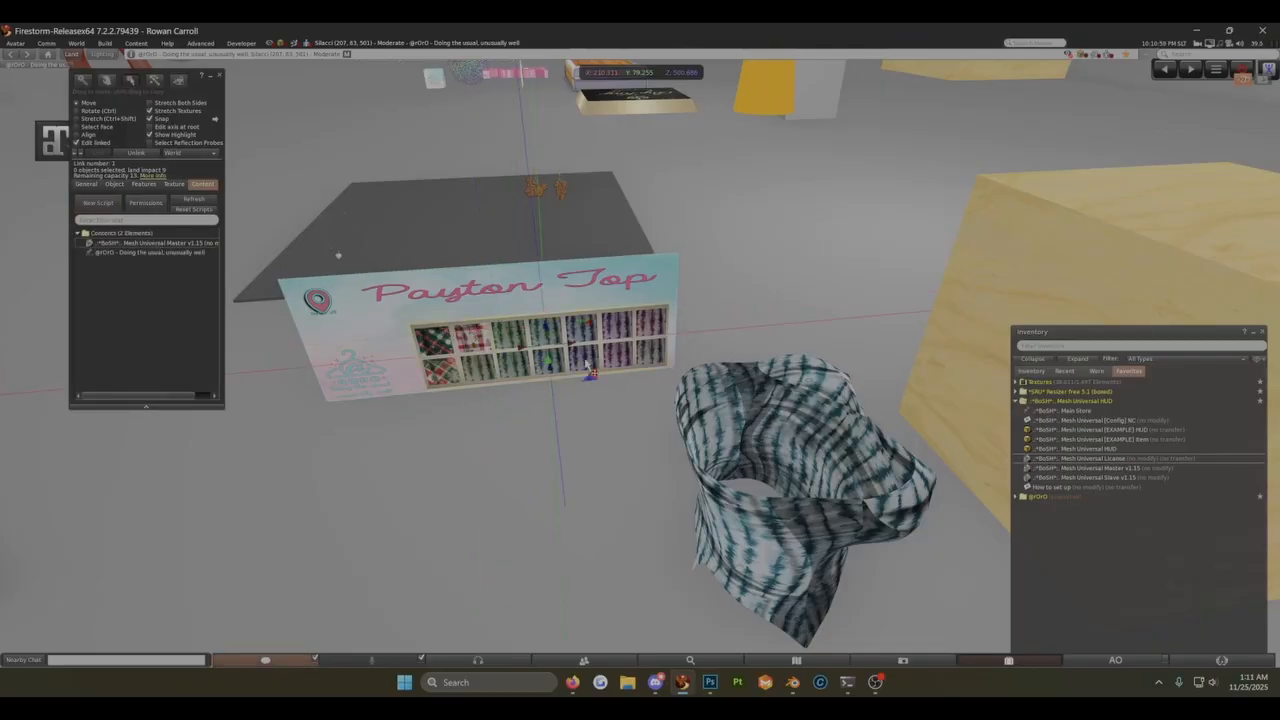
left_click_drag(1100, 460, 135, 279)
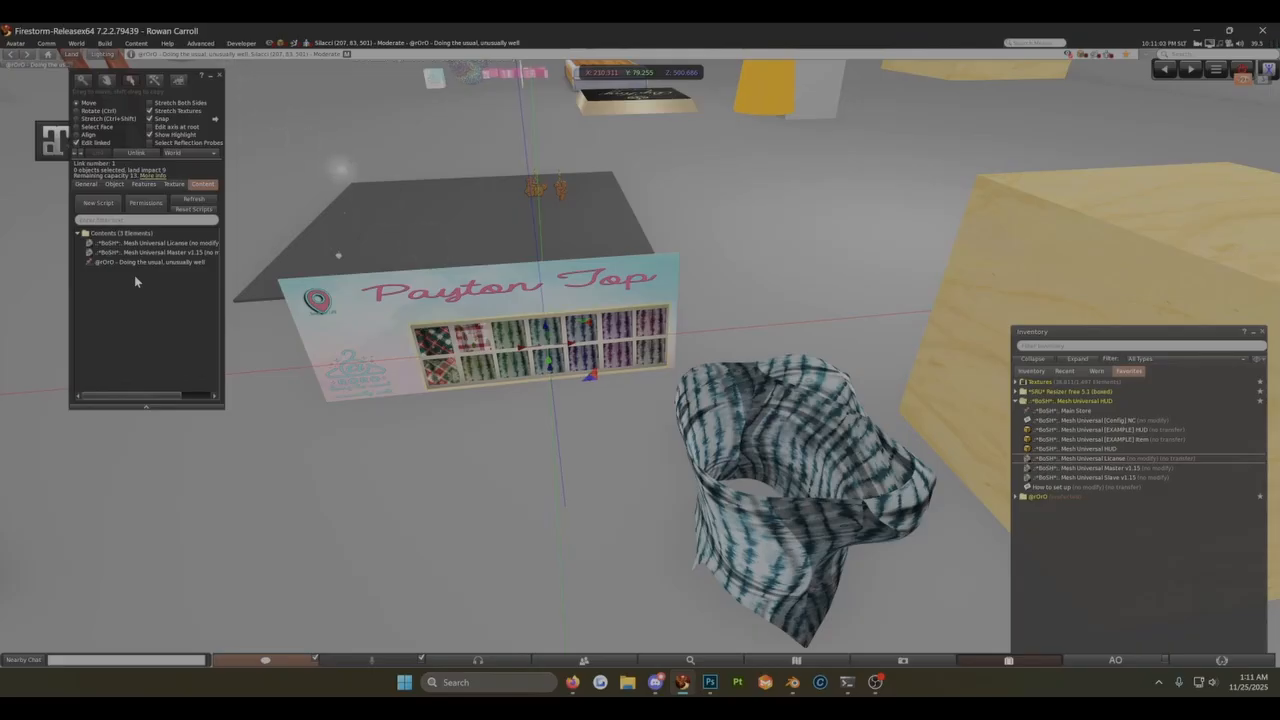
Step: Open the nearest plywood cube for editing and check its contents for the Mesh Universal License and Slave v1.15 scripts
scroll(566, 448, "down", 3)
left_click(909, 426, "alt")
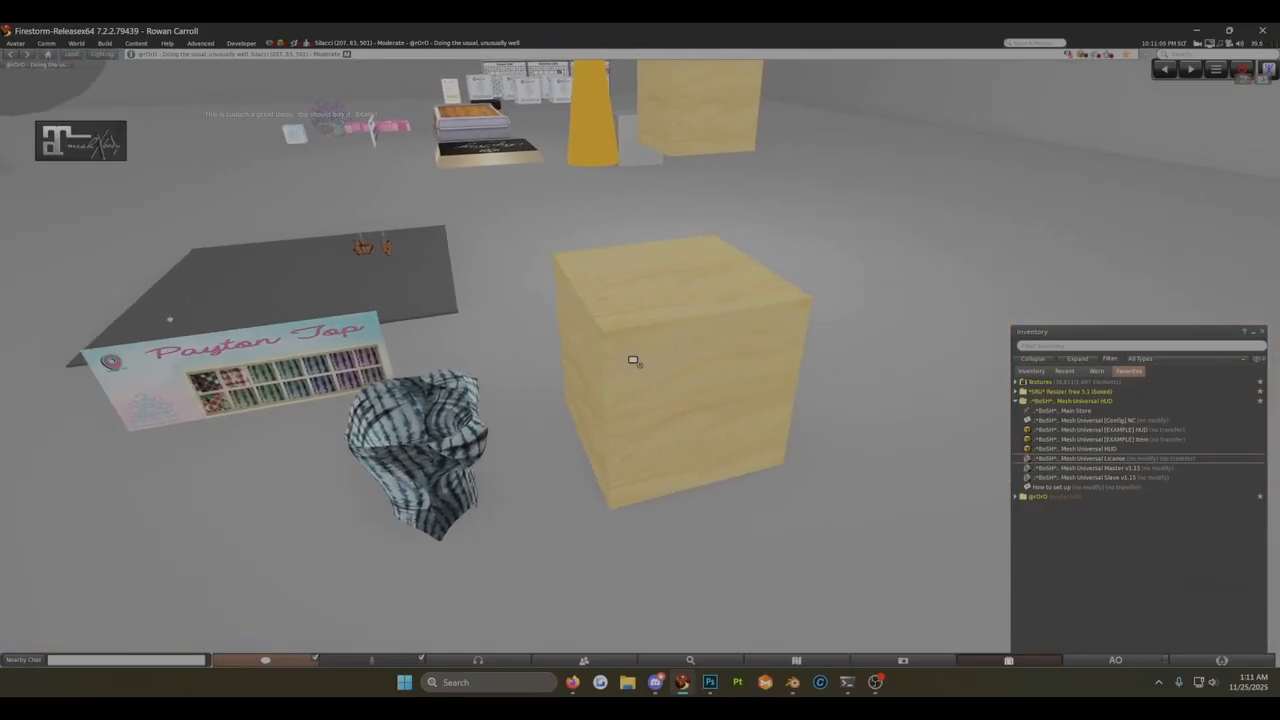
right_click(634, 361)
left_click(668, 374)
scroll(672, 381, "up", 3)
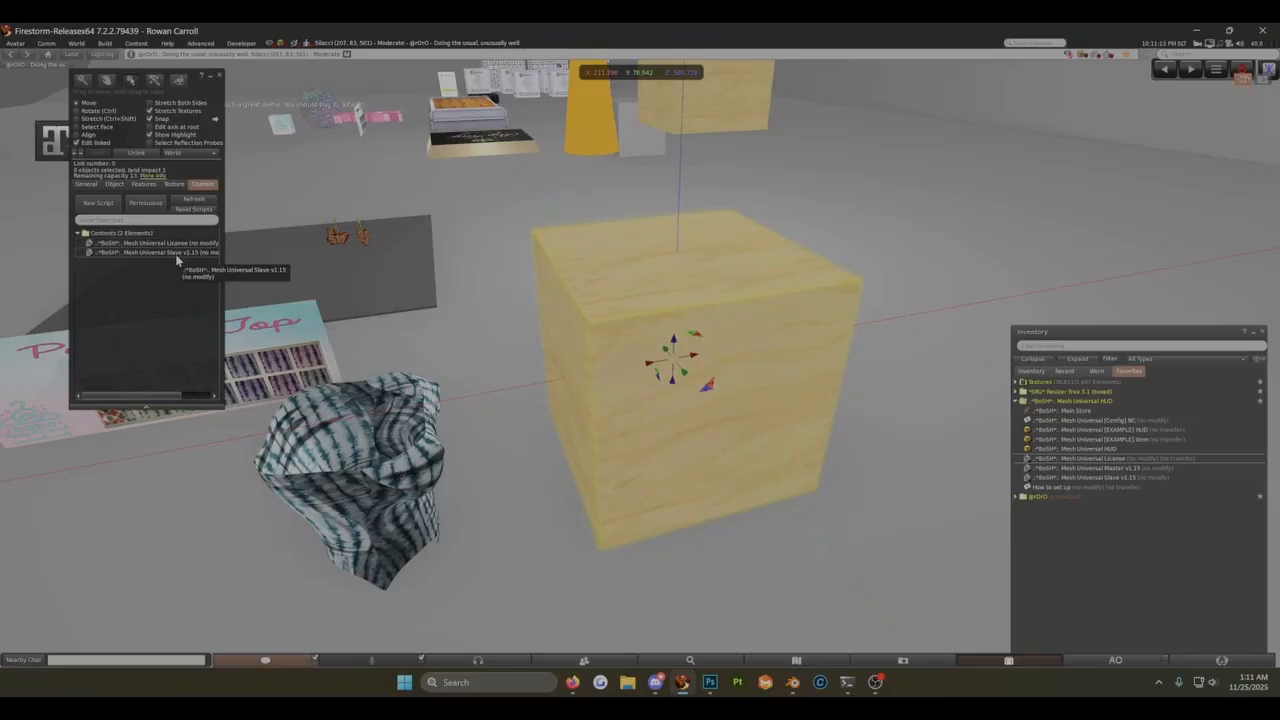
Step: Set the plywood cube's transparency to 100% and turn on highlighting of transparent surfaces
left_click(176, 185)
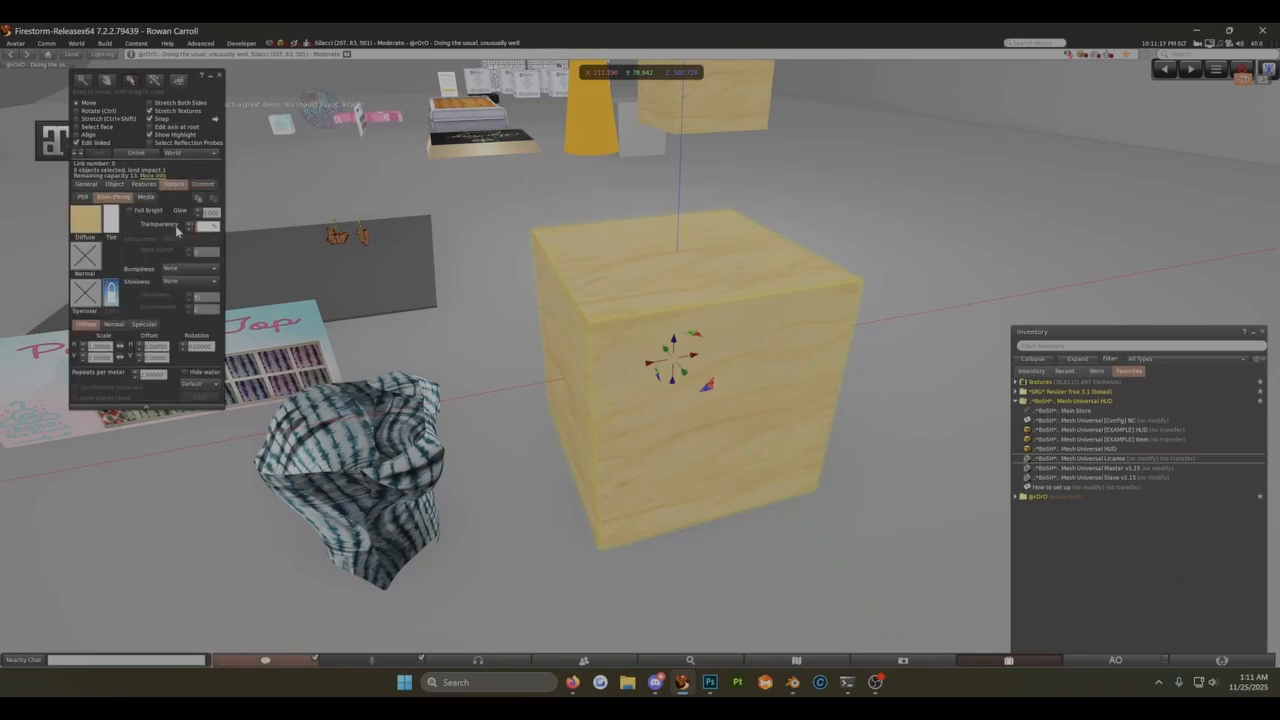
type("100")
key("Return")
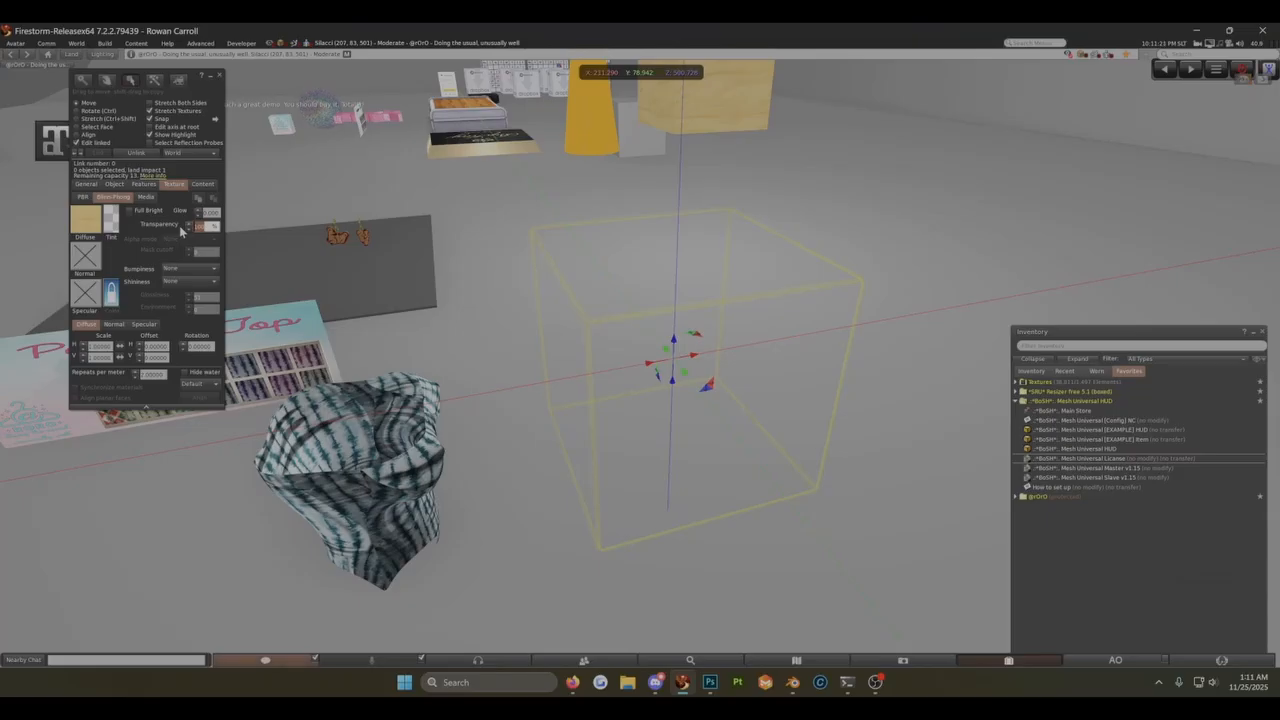
key("ctrl+alt+t")
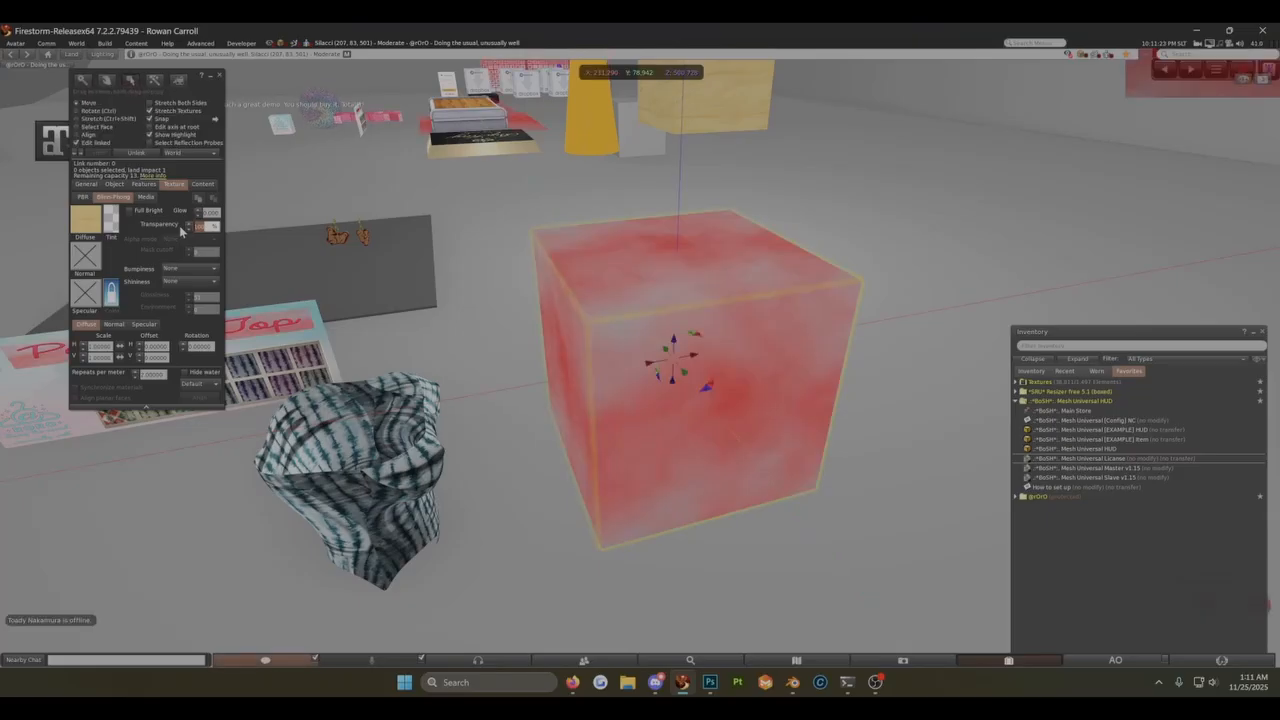
Step: Shrink the transparent cube to 0.01 m on the X, Y and Z axes
left_click(114, 184)
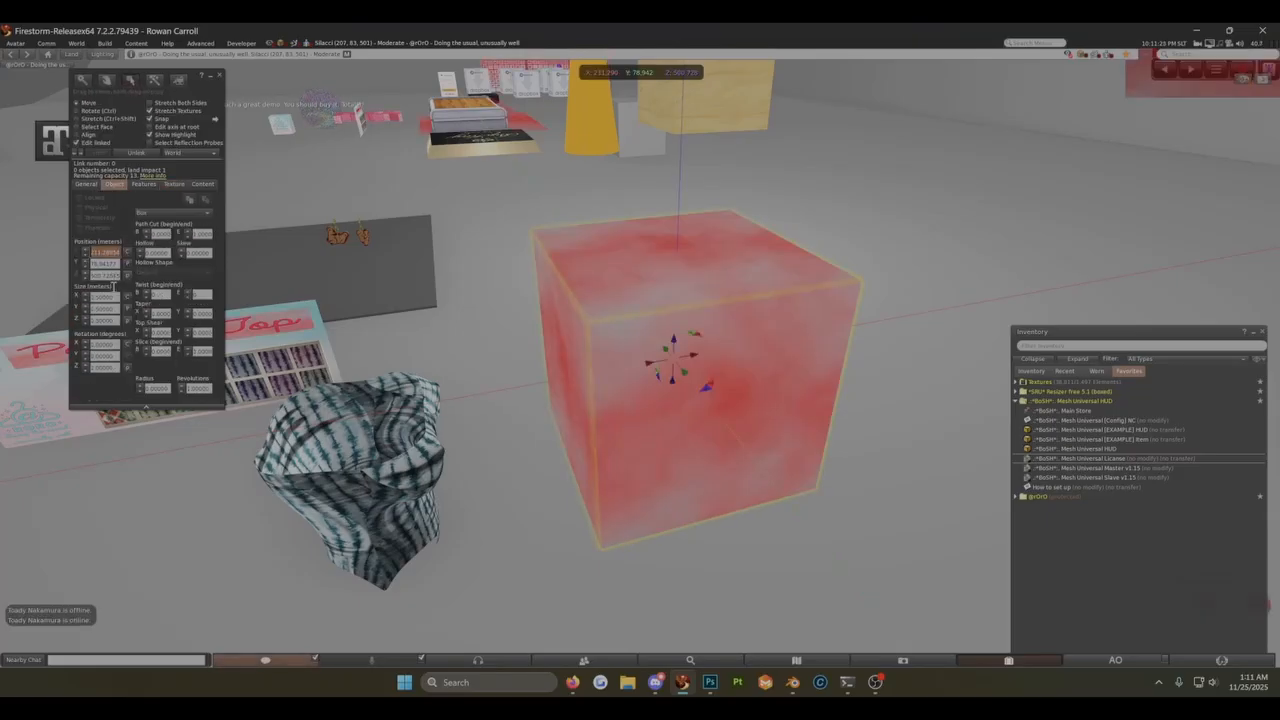
left_click_drag(116, 297, 25, 282)
type(".01")
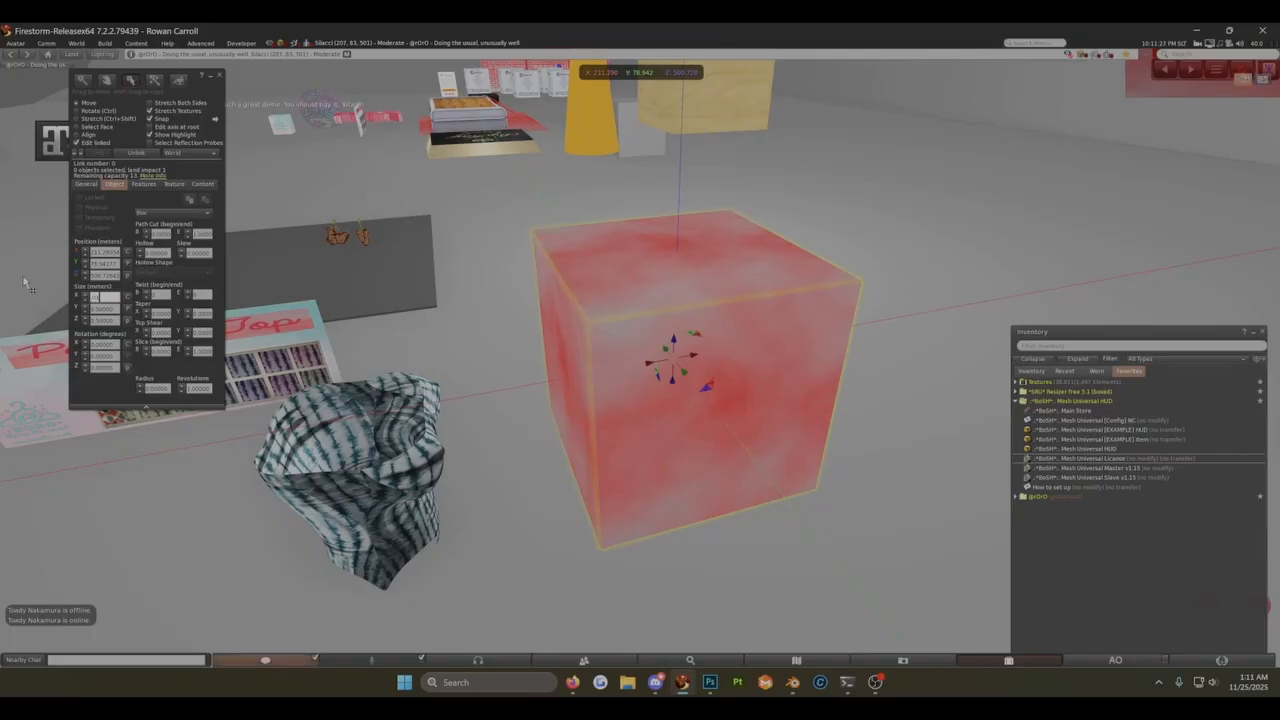
key("Tab")
type(".01")
key("Tab")
type(".01")
key("Tab")
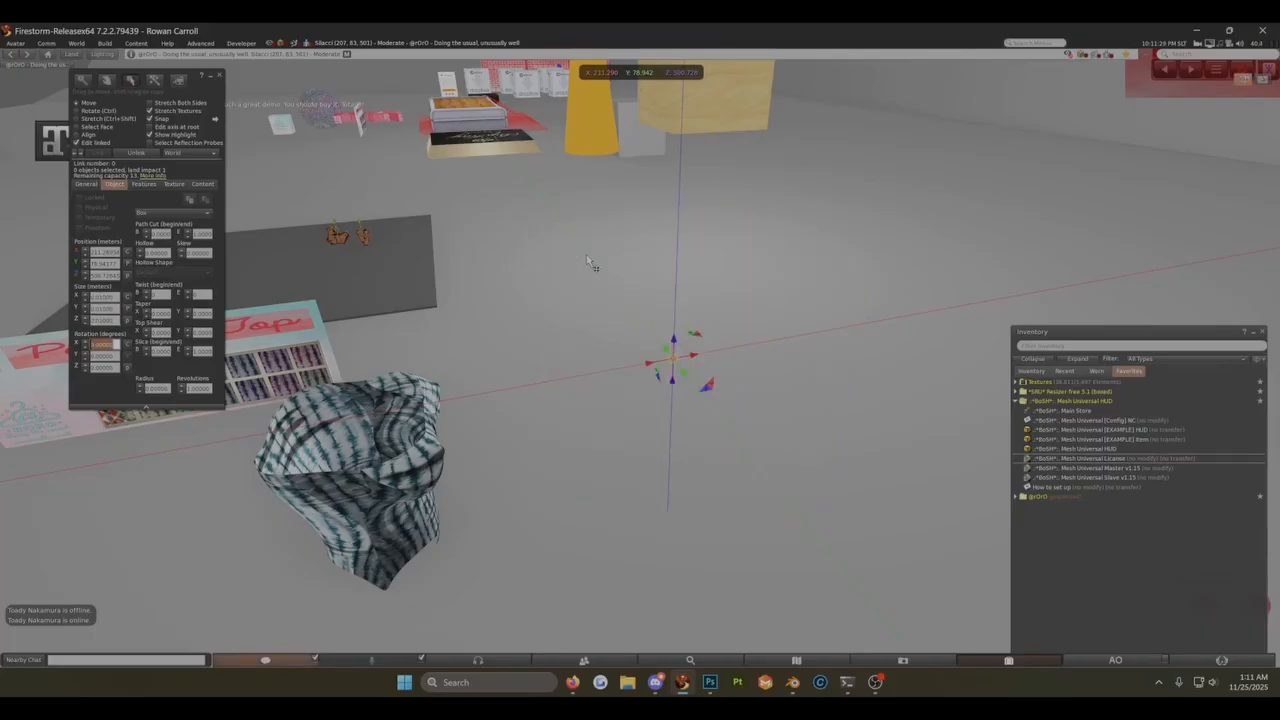
Step: Move the tiny cube inside the striped mesh top, to about X 210.62, Y 78.91, and compare both objects' general properties
key("Escape")
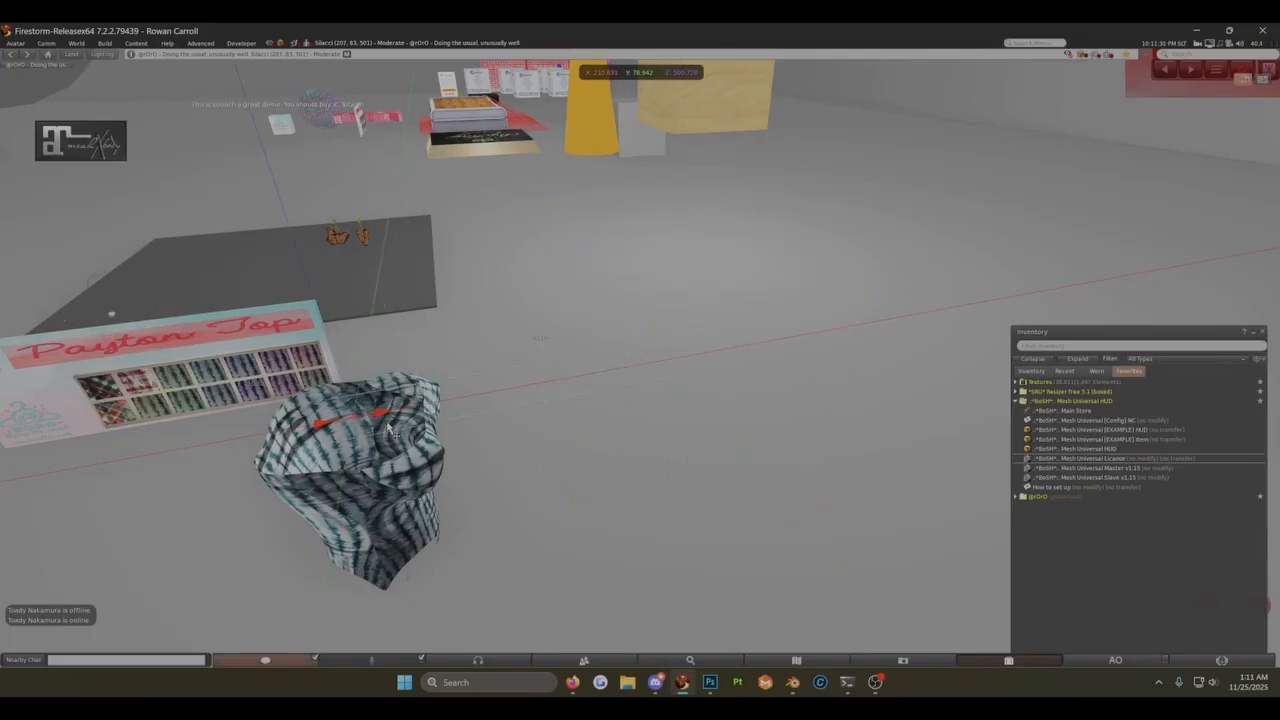
left_click_drag(385, 428, 643, 402)
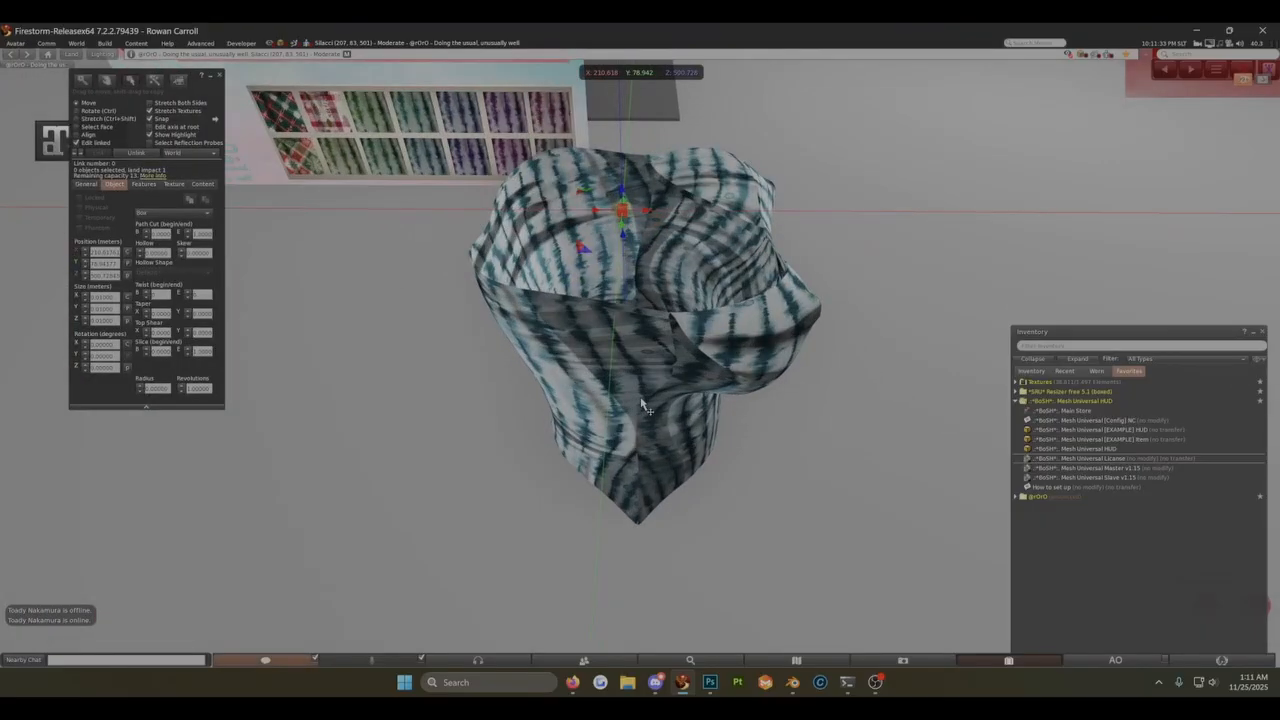
left_click(645, 400)
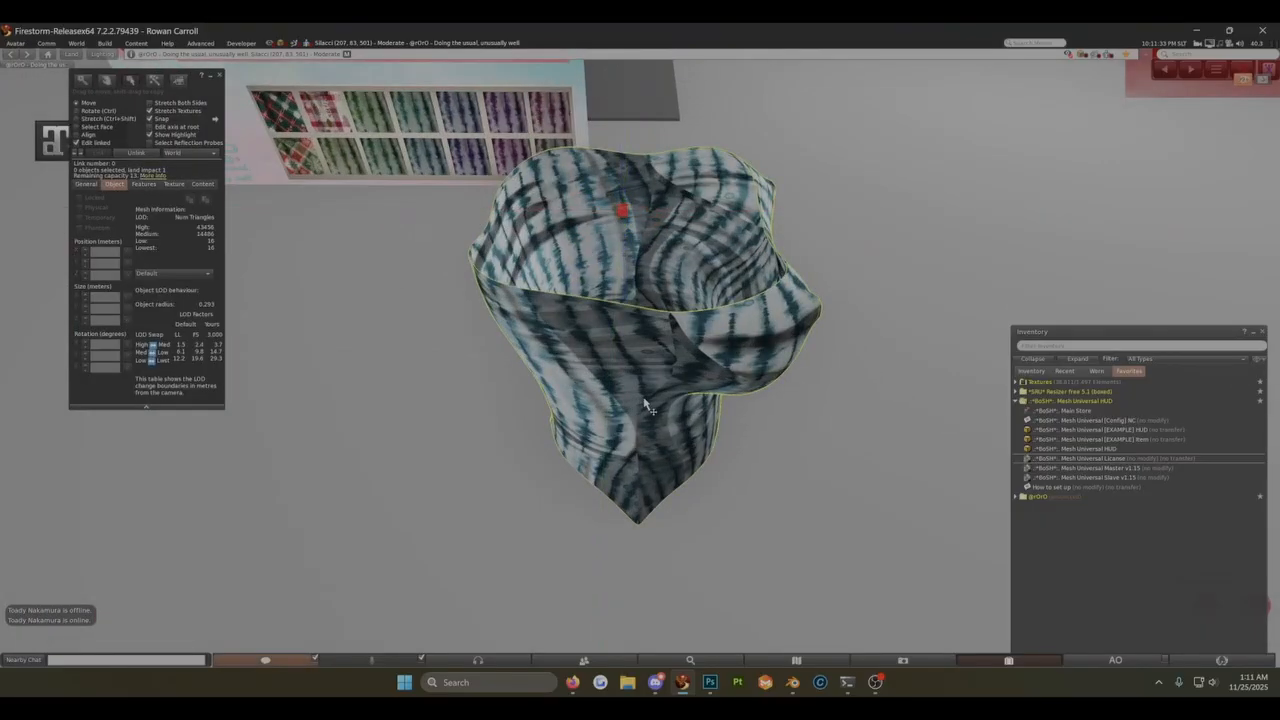
left_click(86, 184)
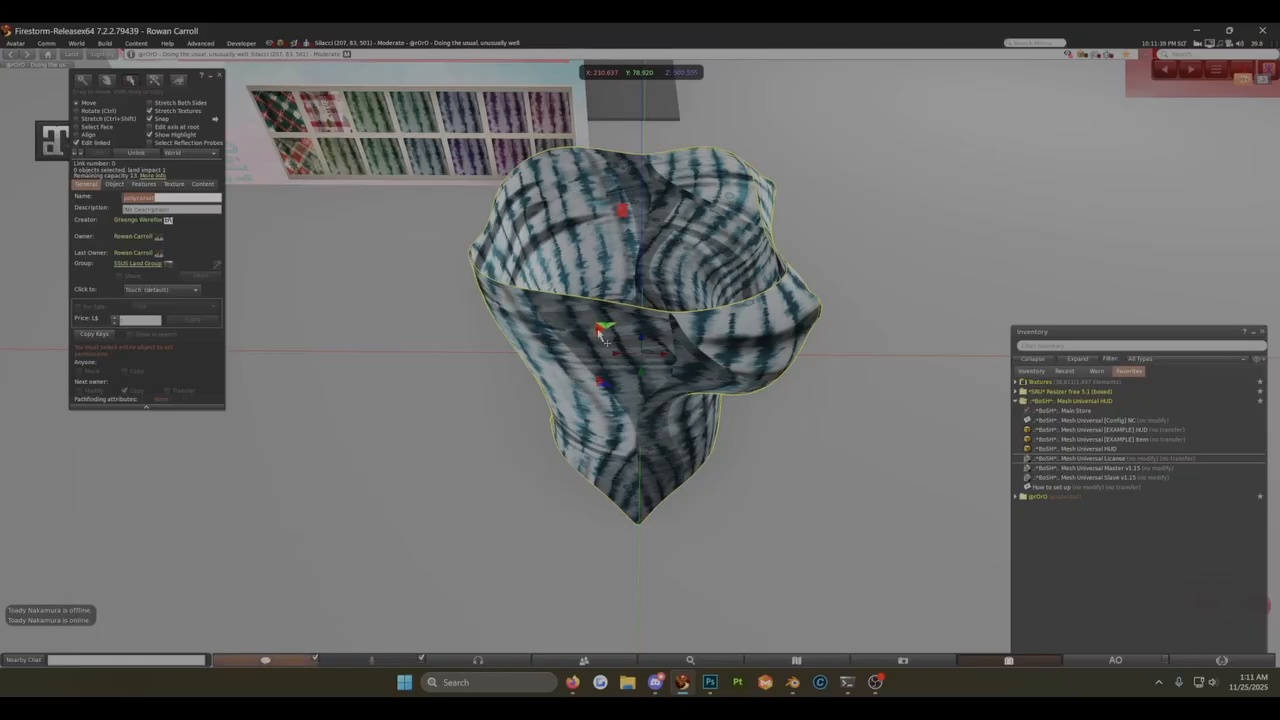
left_click(625, 213)
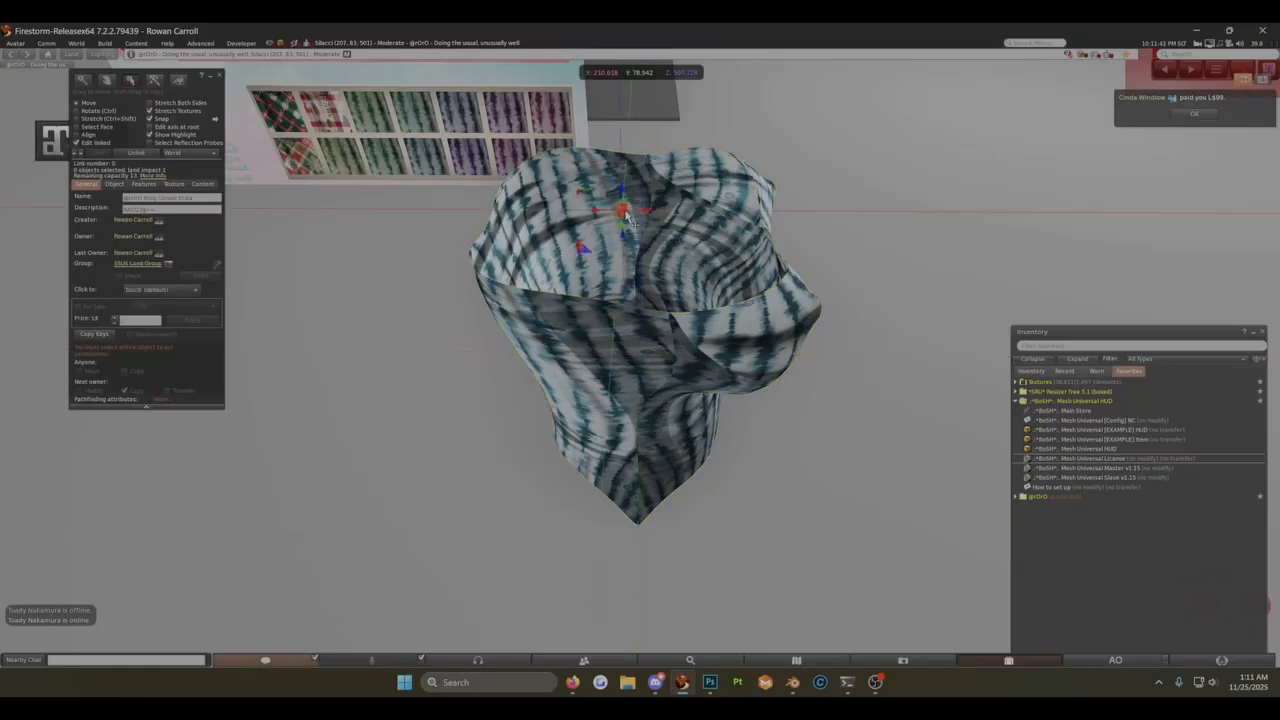
left_click_drag(625, 215, 612, 352, "ctrl+alt")
scroll(641, 362, "up", 2)
scroll(640, 364, "down", 2)
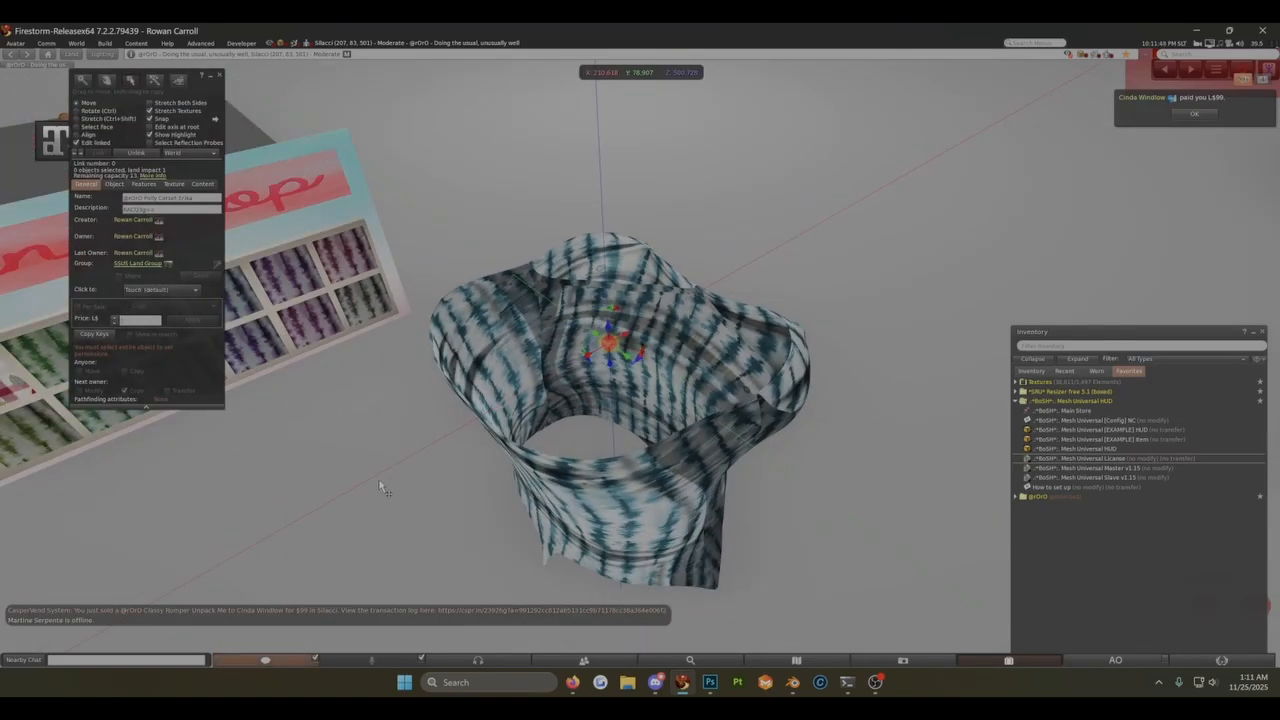
Step: Turn off linked-part editing and link the mesh top with the tiny cube, selecting the cube last as the root
left_click(635, 531)
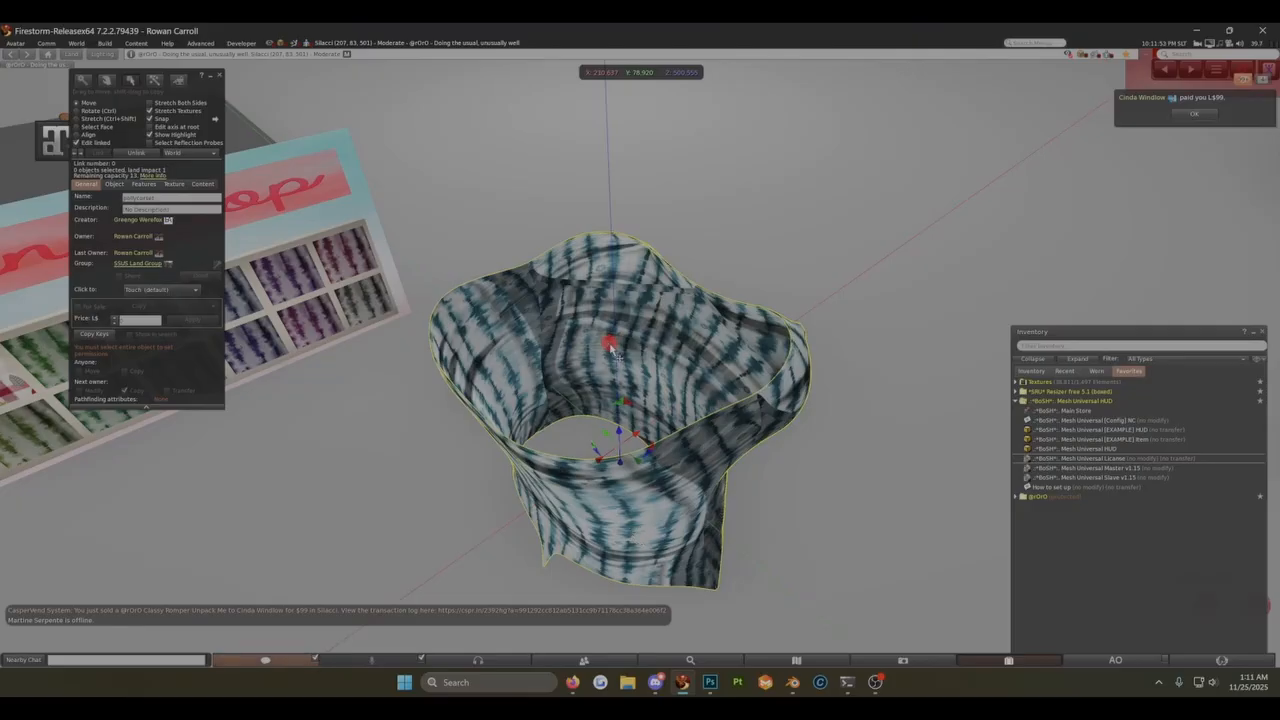
left_click(610, 347, "shift")
key("ctrl")
left_click(104, 146)
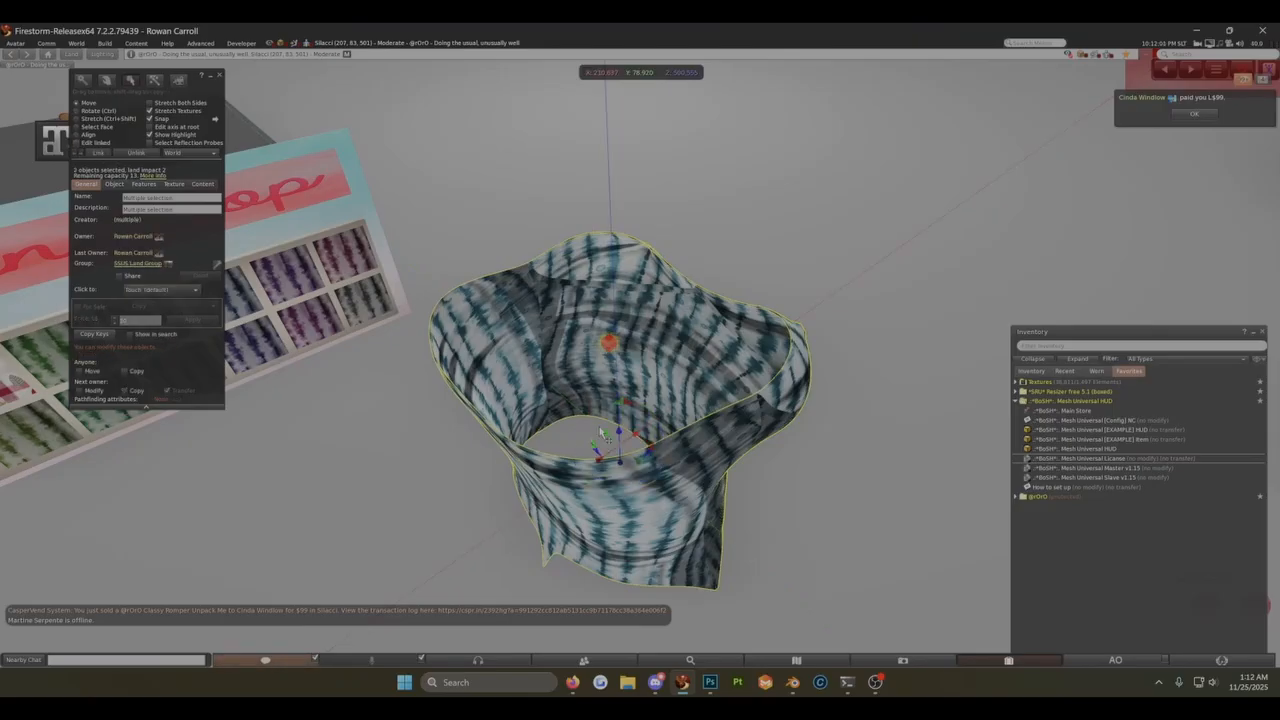
key("ctrl+l")
left_click(595, 446)
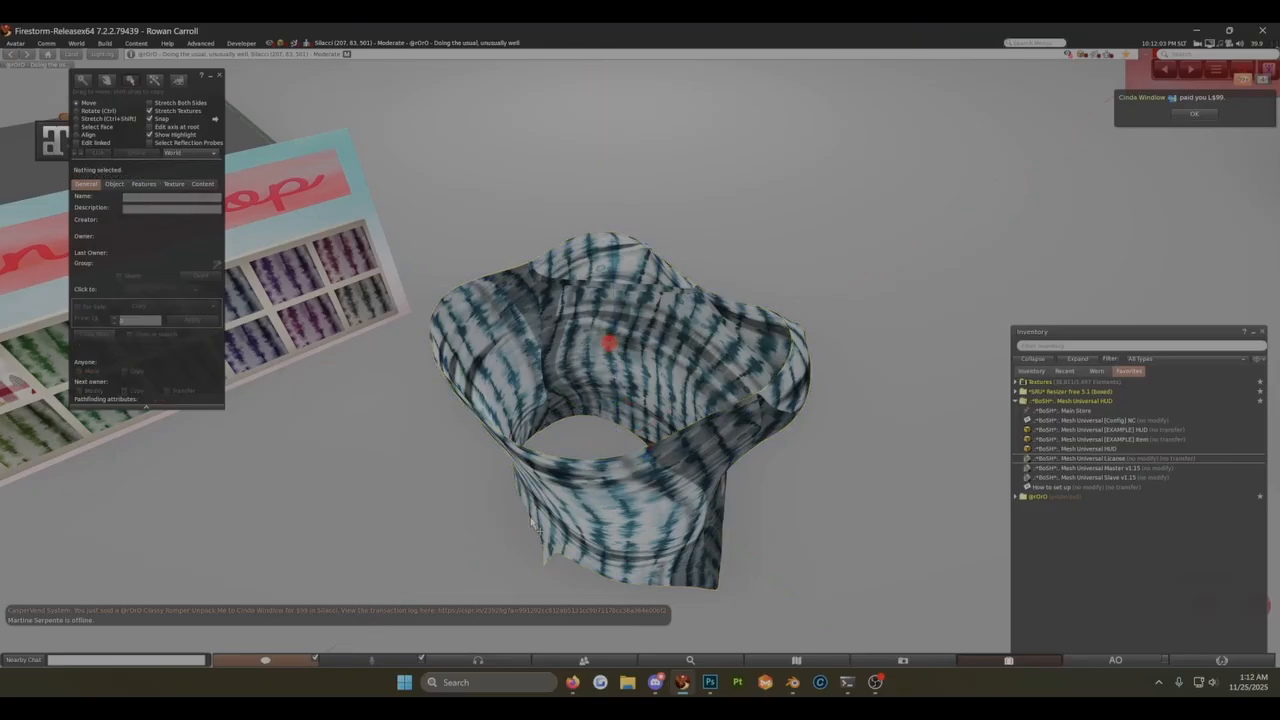
left_click(609, 343, "shift")
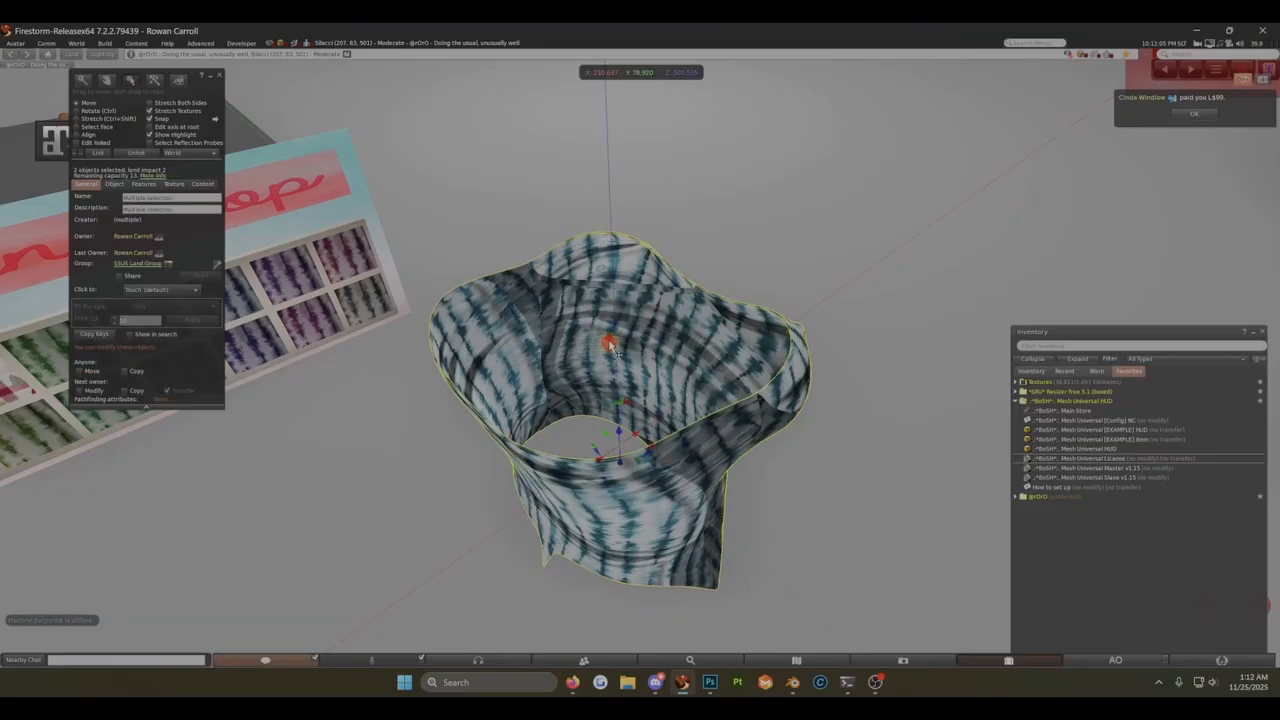
key("ctrl+l")
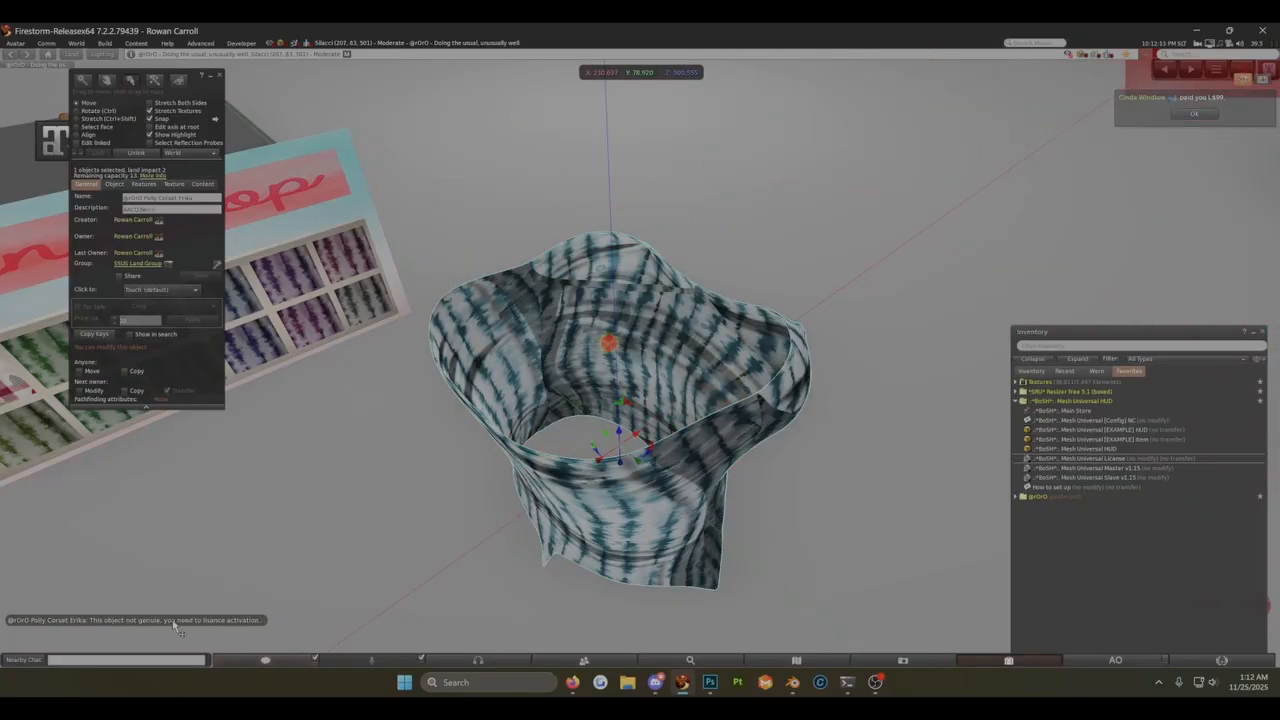
Step: Duplicate the linked top beside the original and delete the copy
scroll(183, 621, "down", 2)
scroll(584, 515, "up", 2)
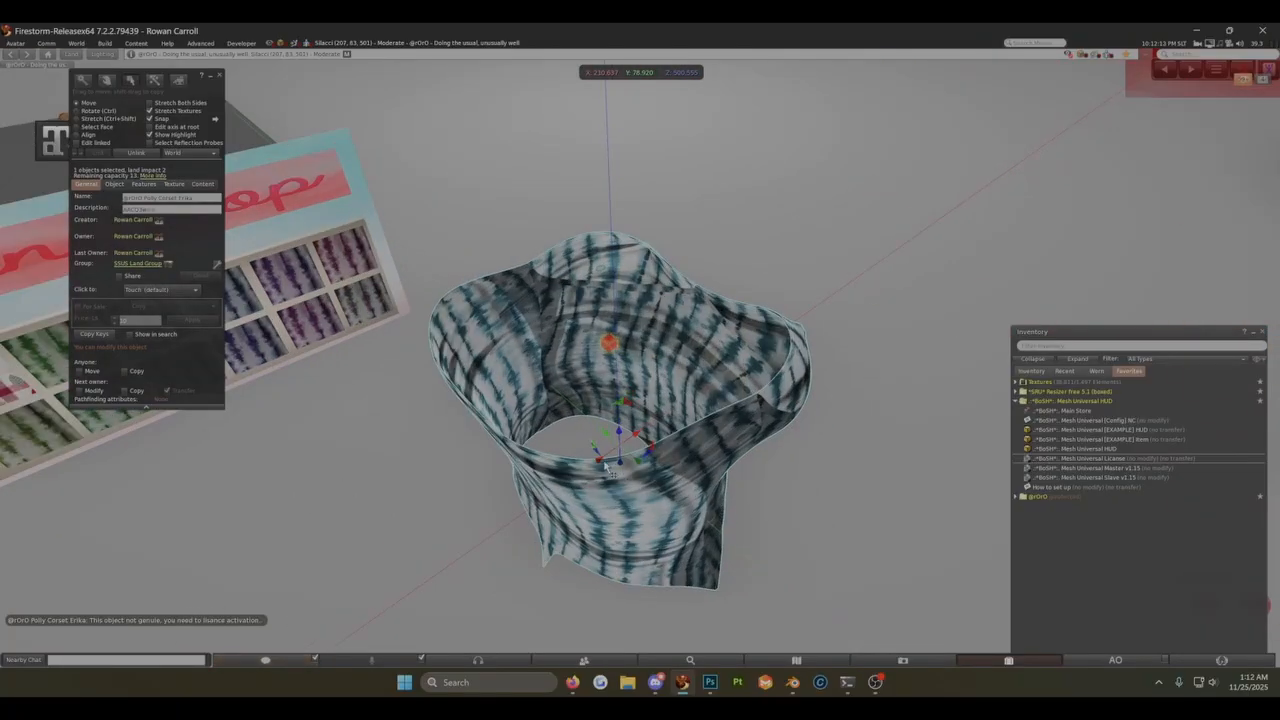
left_click_drag(606, 466, 843, 302, "shift")
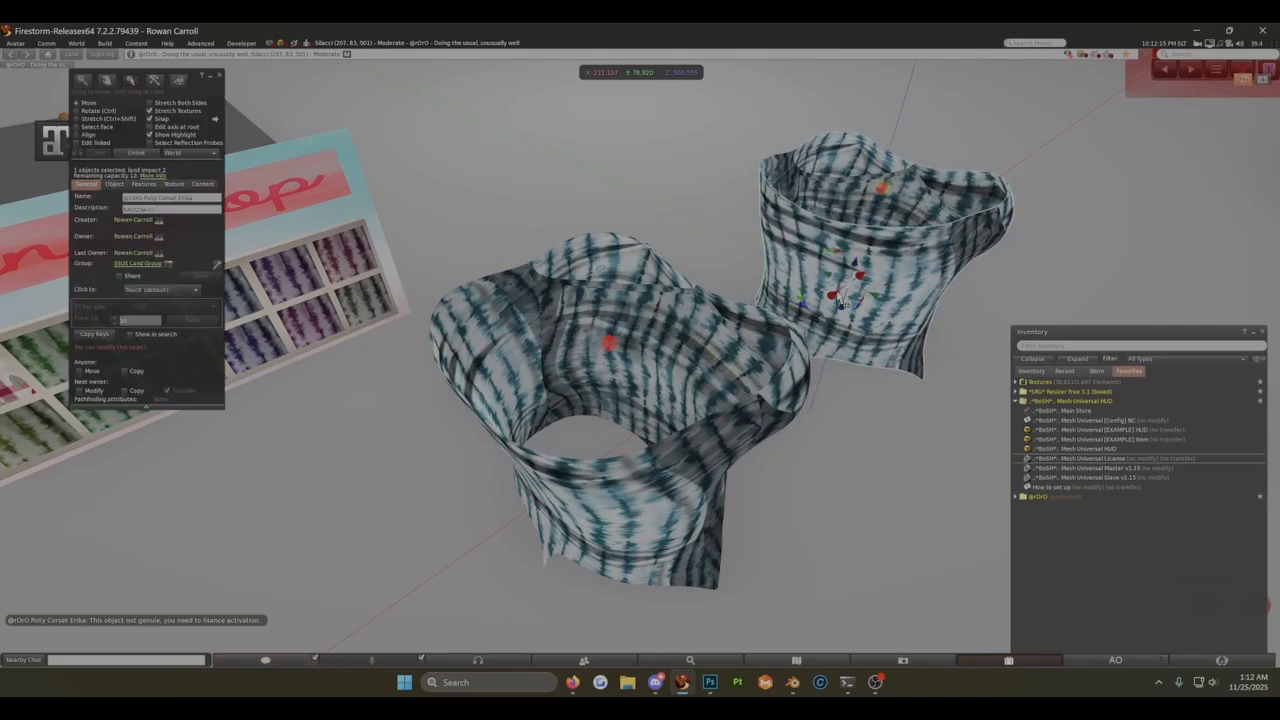
key("Delete")
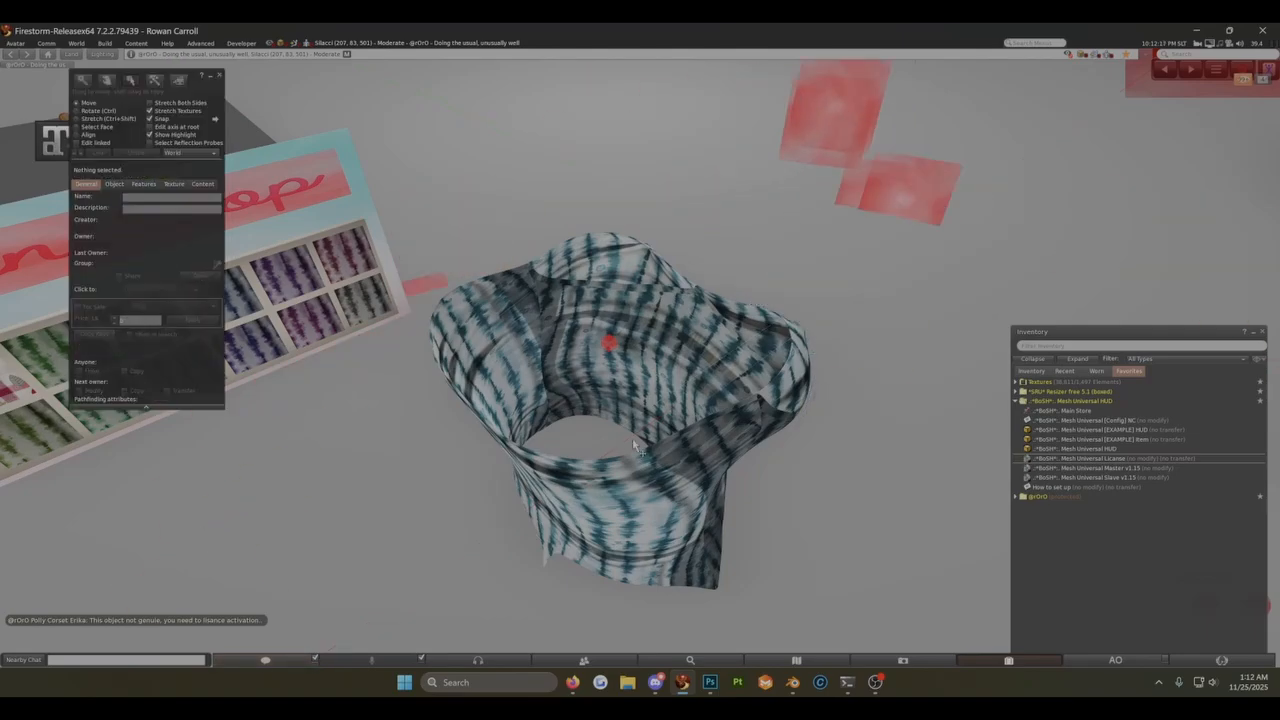
Step: Select the linked top, turn on linked-part editing, and select only its mesh part to inspect the contents
left_click(607, 513)
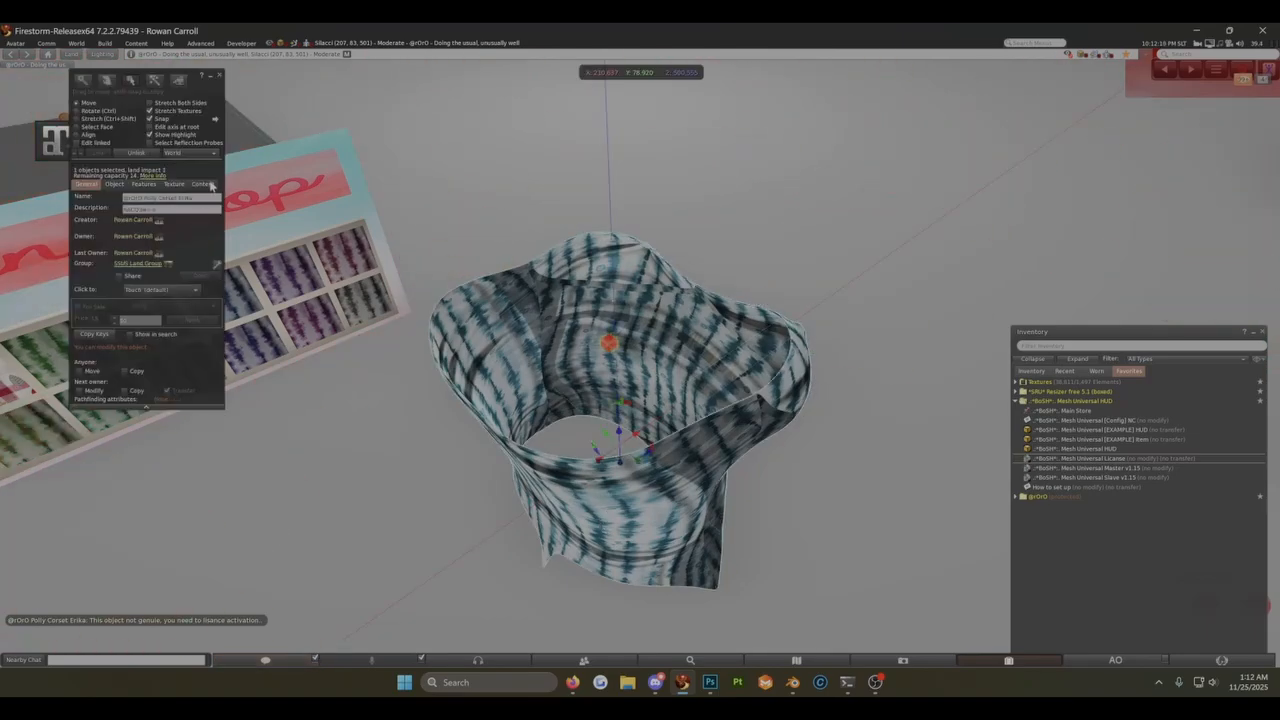
left_click(203, 184)
key("alt")
left_click_drag(521, 384, 560, 315, "ctrl+alt")
scroll(314, 251, "down", 4)
left_click_drag(314, 251, 278, 257, "ctrl+alt")
mouse_move(640, 360)
left_mouse_down("ctrl+alt")
mouse_move(622, 385)
mouse_move(783, 422)
mouse_move(641, 361)
left_mouse_up("ctrl+alt")
left_click(95, 146)
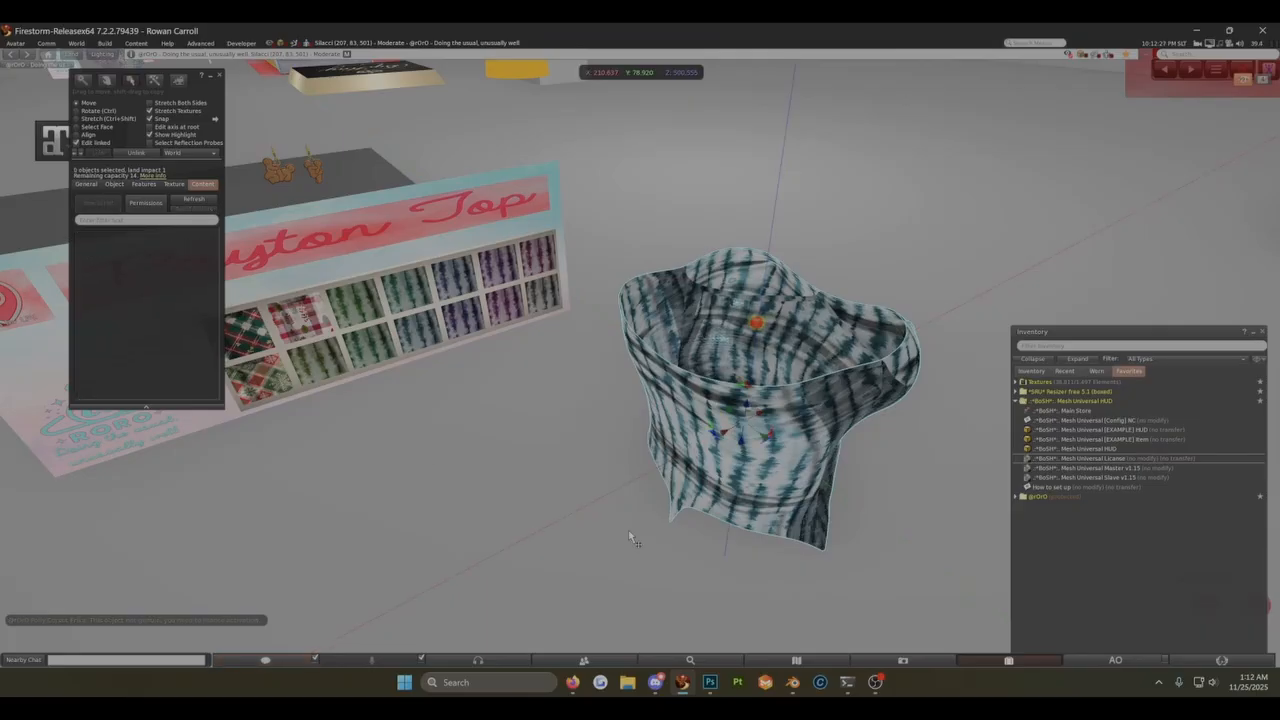
left_click(720, 508)
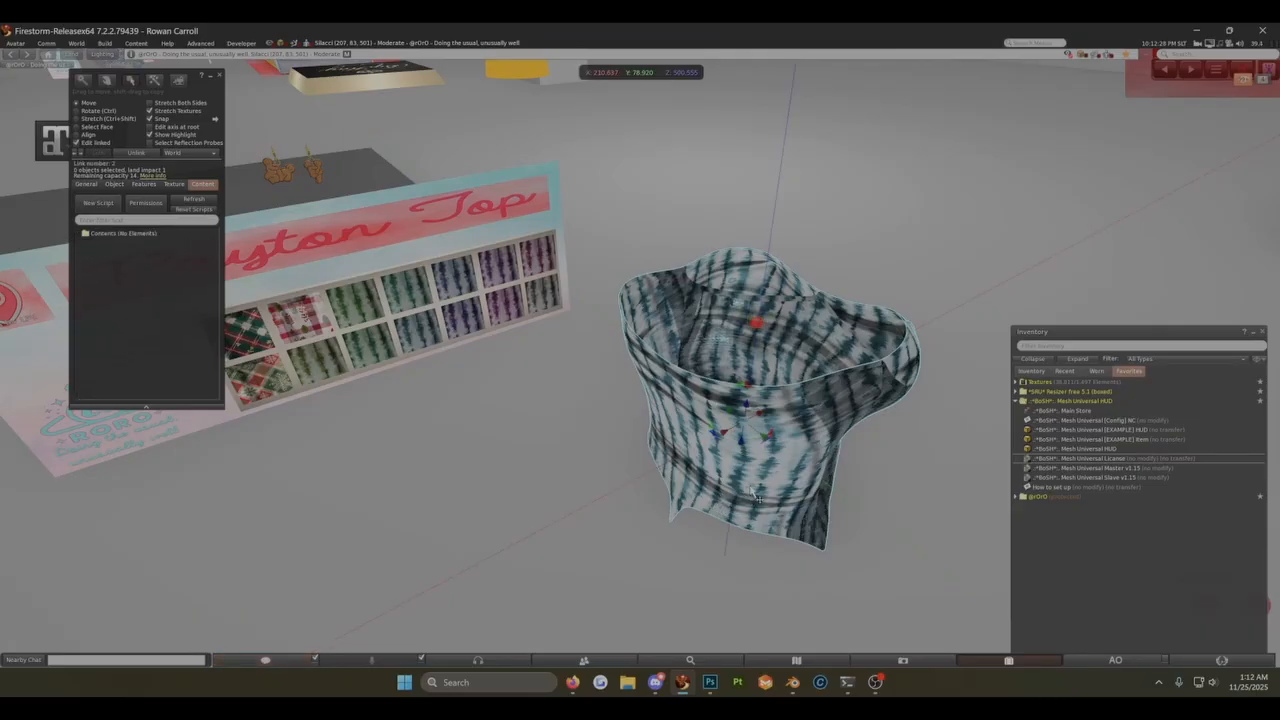
Step: Compare the general properties of the top's mesh part and its root cube, then close the object editor
left_click(86, 184)
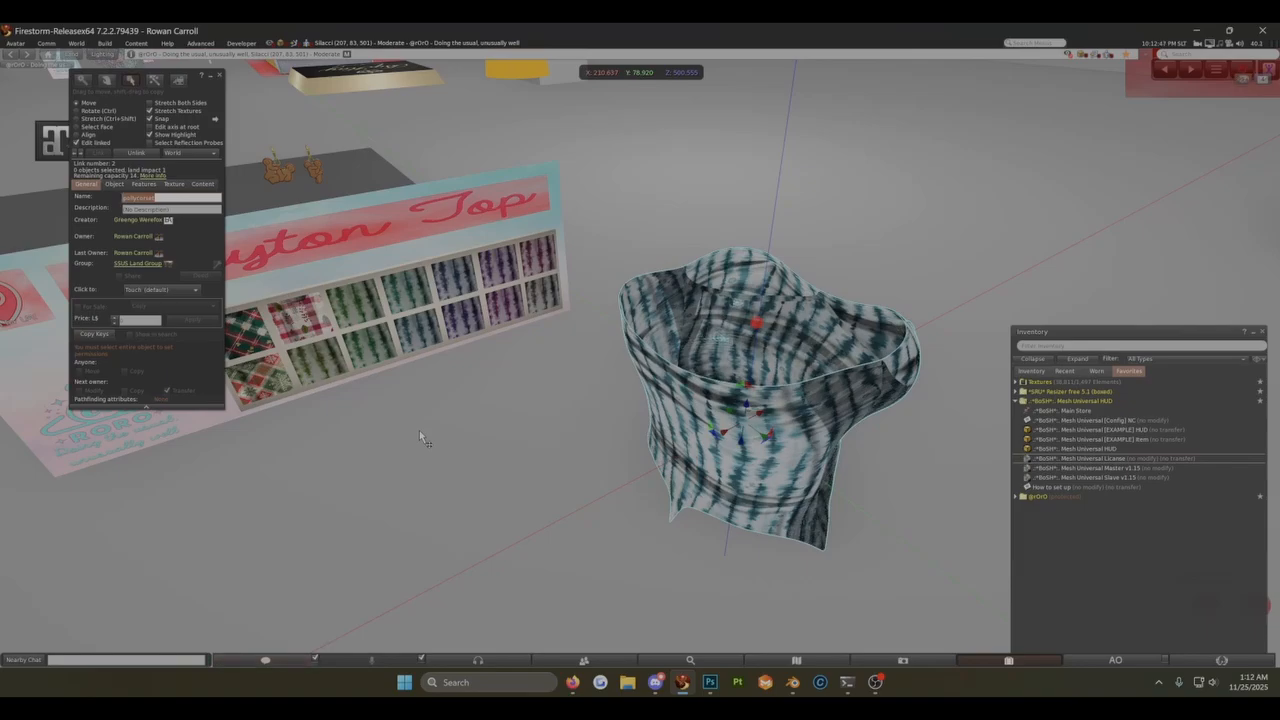
left_click(760, 323)
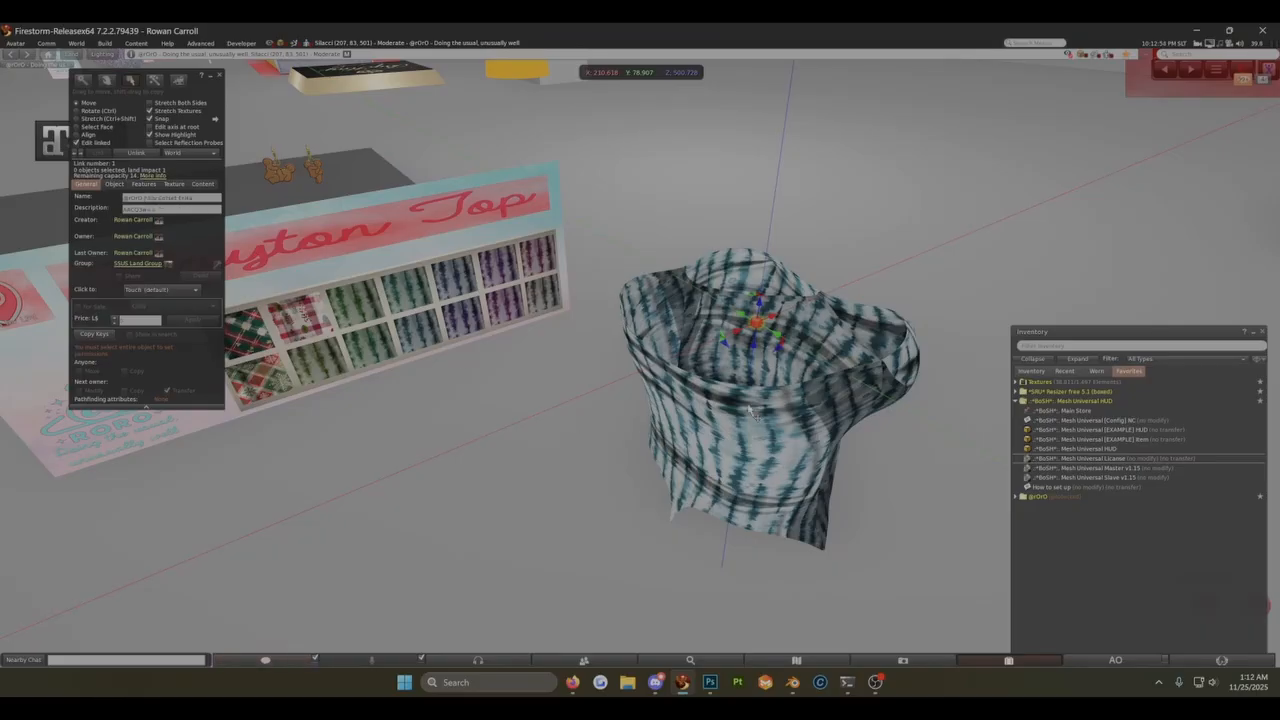
left_click(724, 445)
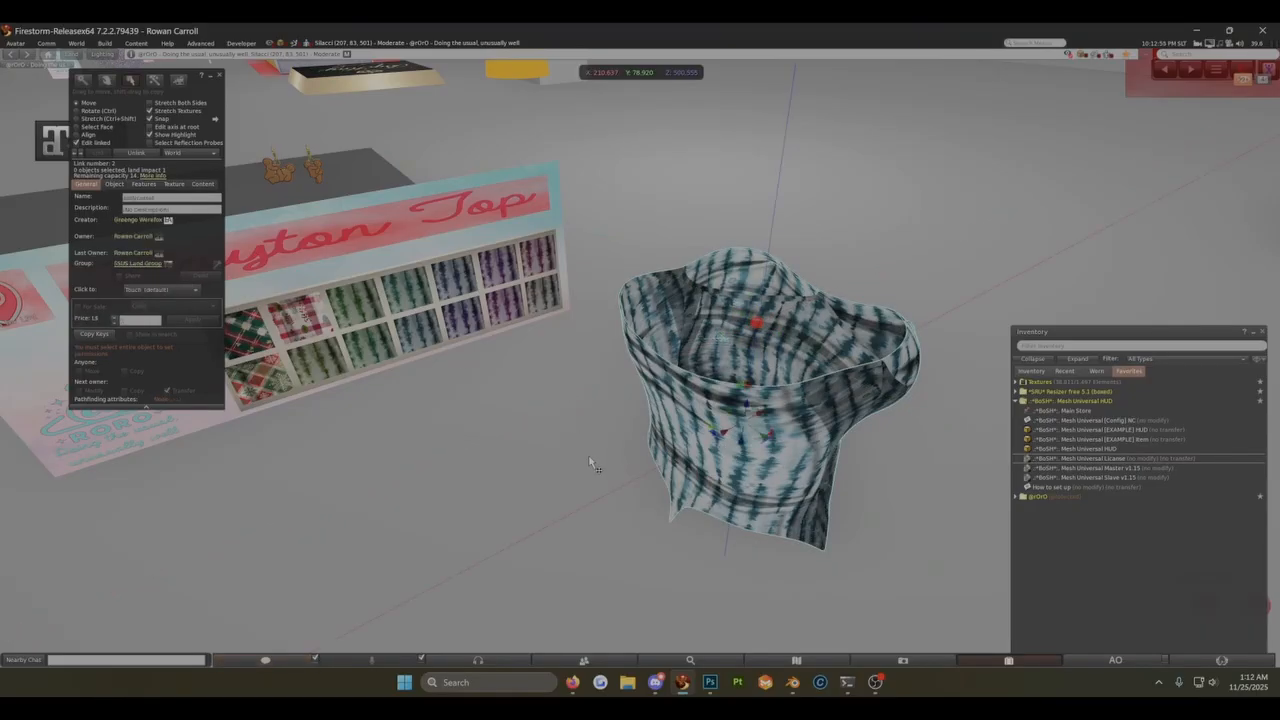
scroll(665, 442, "down", 2)
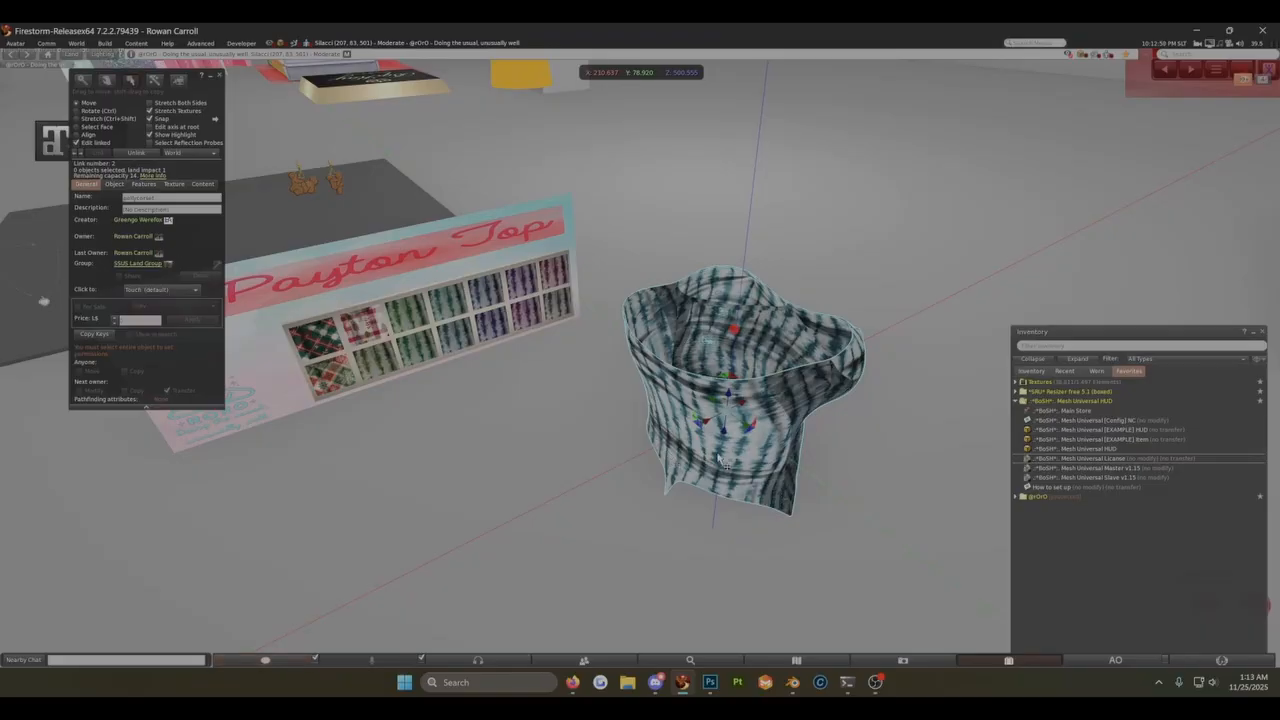
key("Escape")
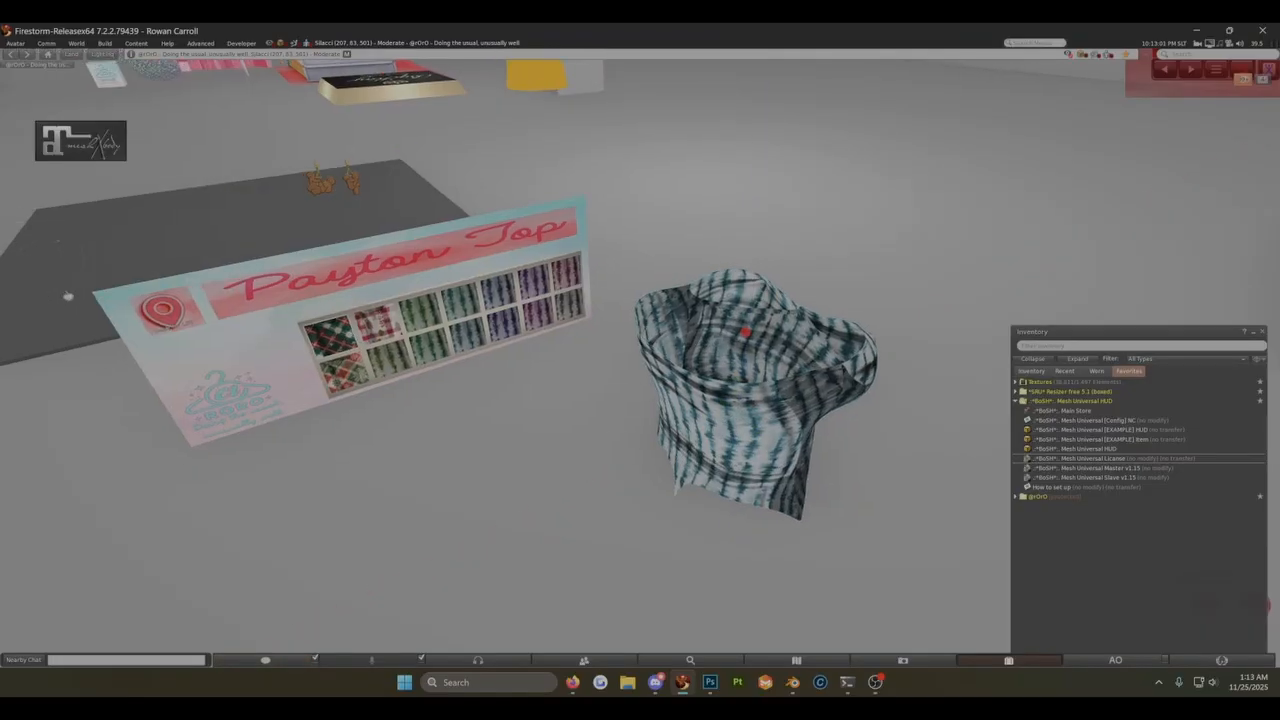
Step: Edit the Payton Top HUD, select its texture swatches together, and name them Texture:pollycorset
right_click(620, 374)
left_click(633, 367)
left_click_drag(560, 328, 972, 458)
scroll(757, 412, "up", 5)
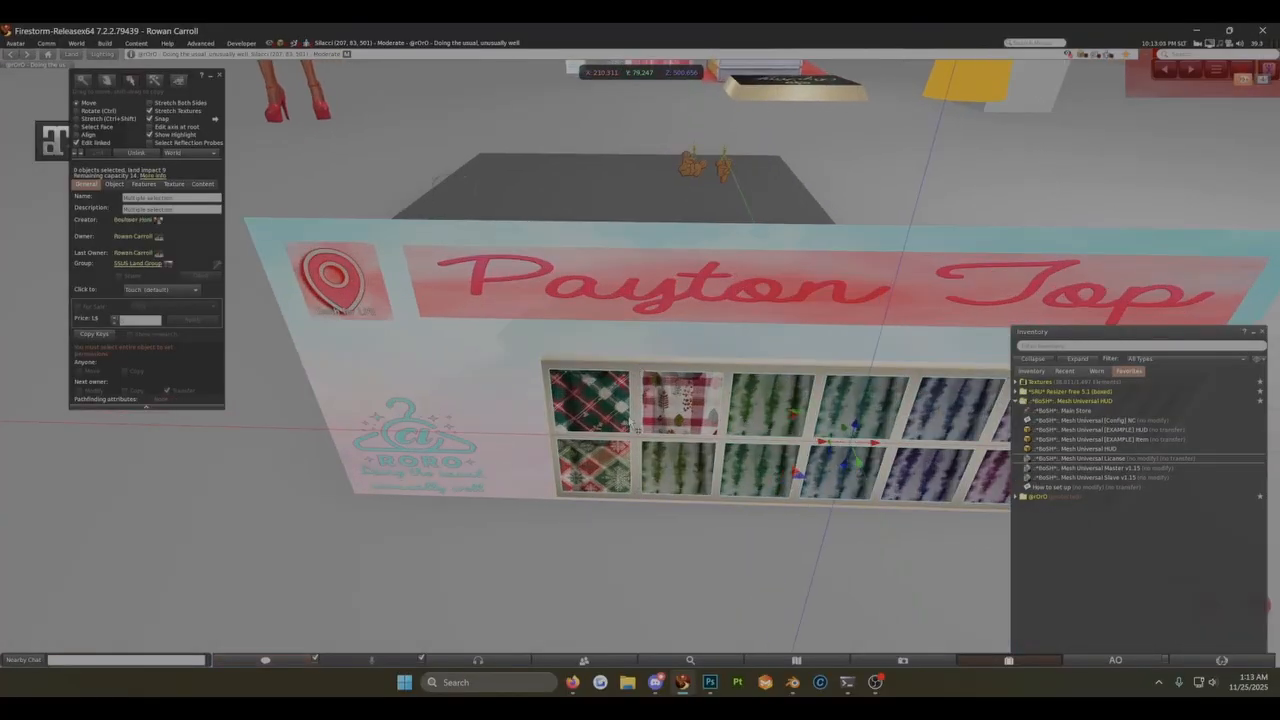
left_click(184, 198)
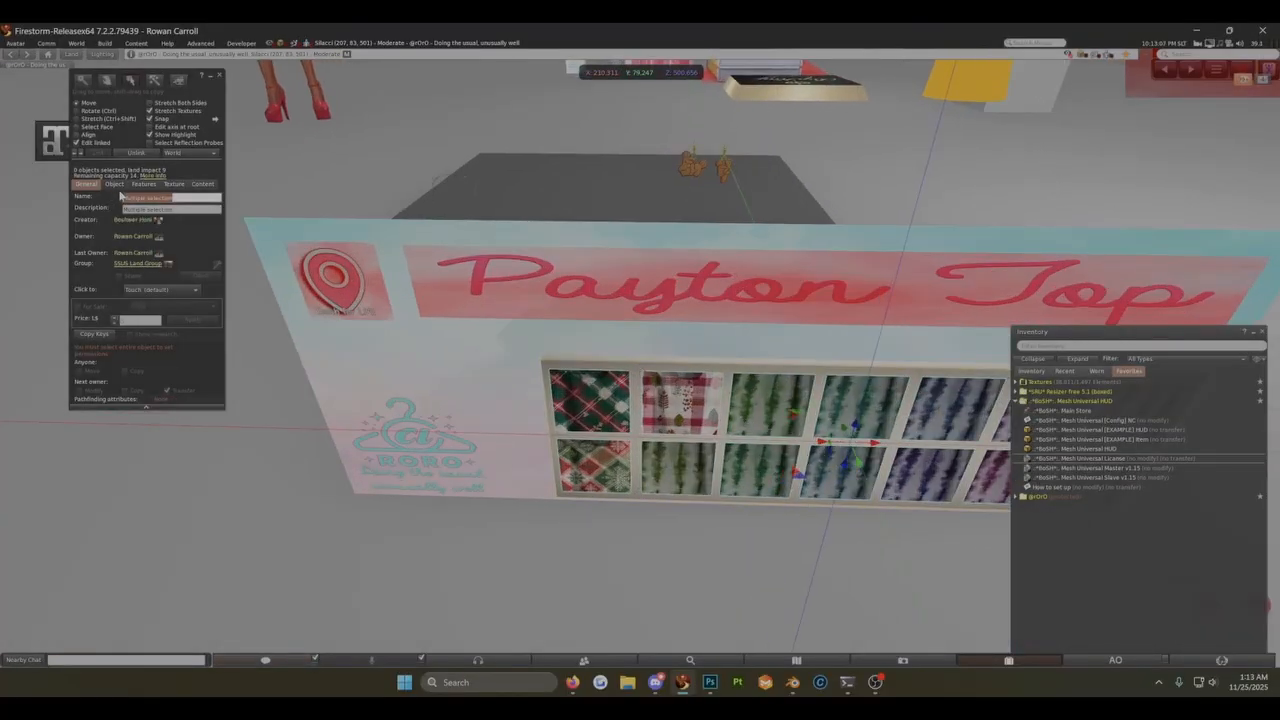
type("texture:prints")
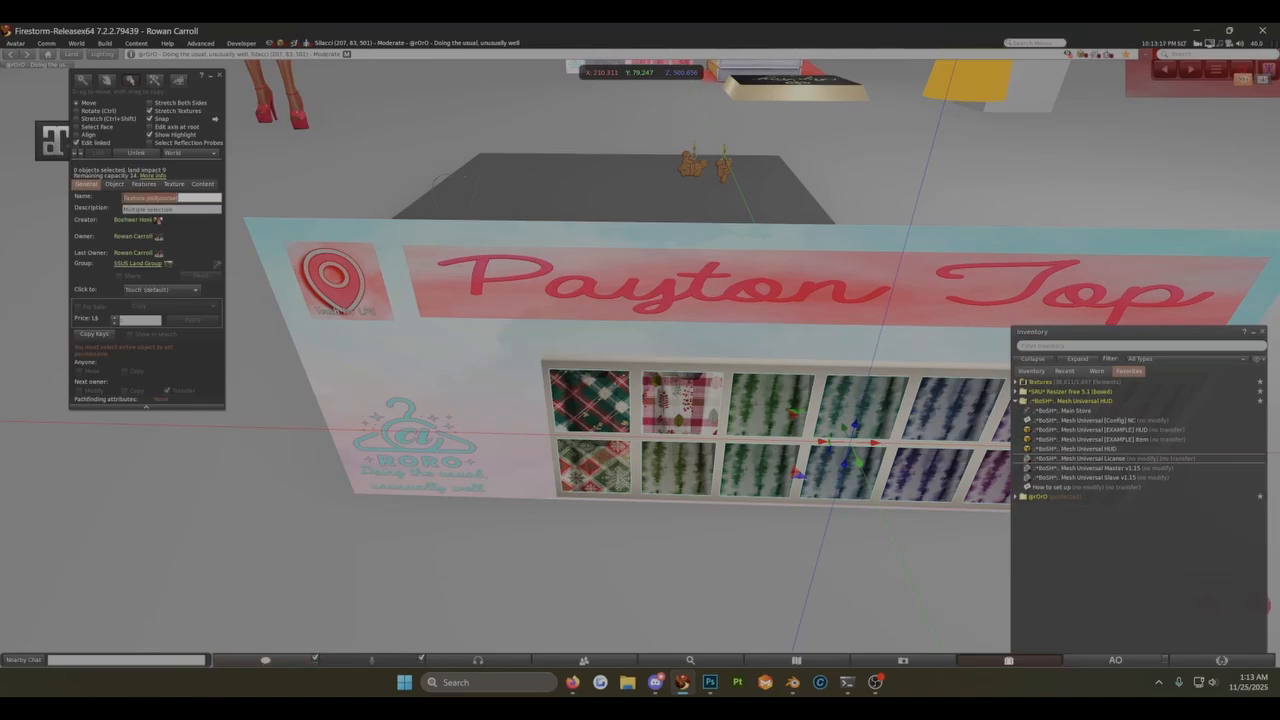
Step: Examine the name and description of the upper swatch in the HUD's first column against the mesh top
scroll(647, 515, "down", 3)
left_click(609, 491)
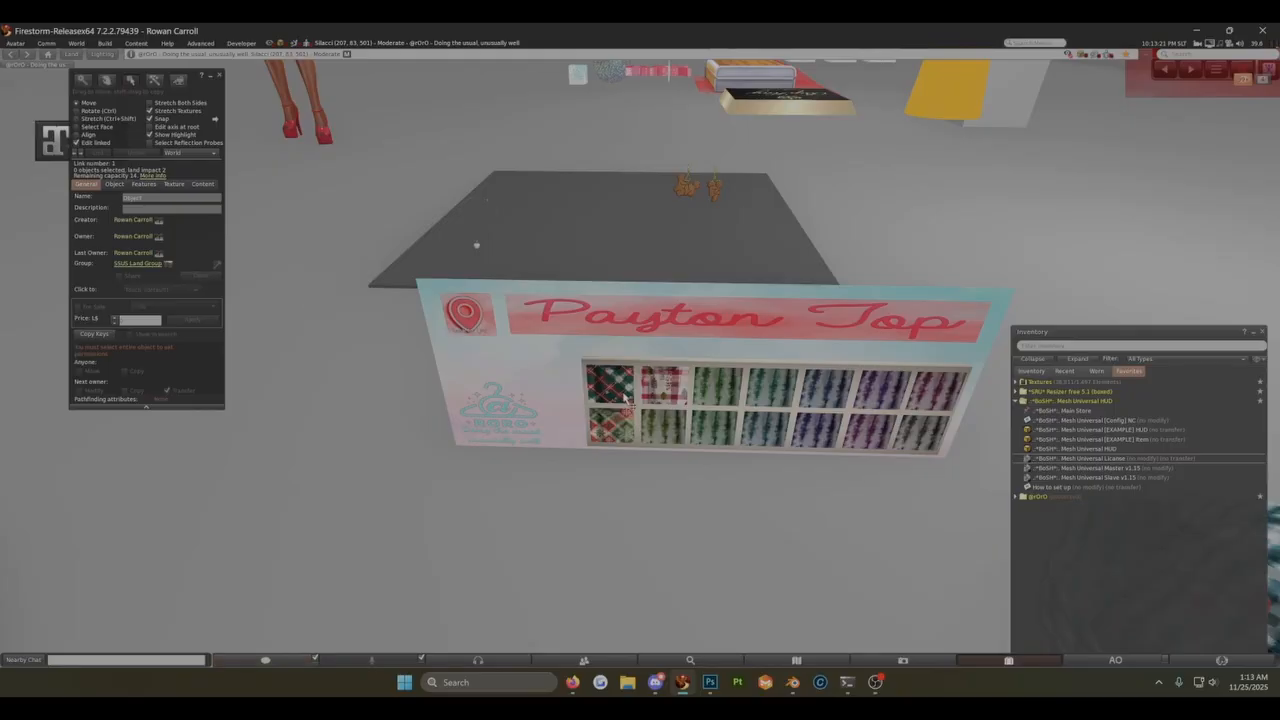
left_click(623, 397)
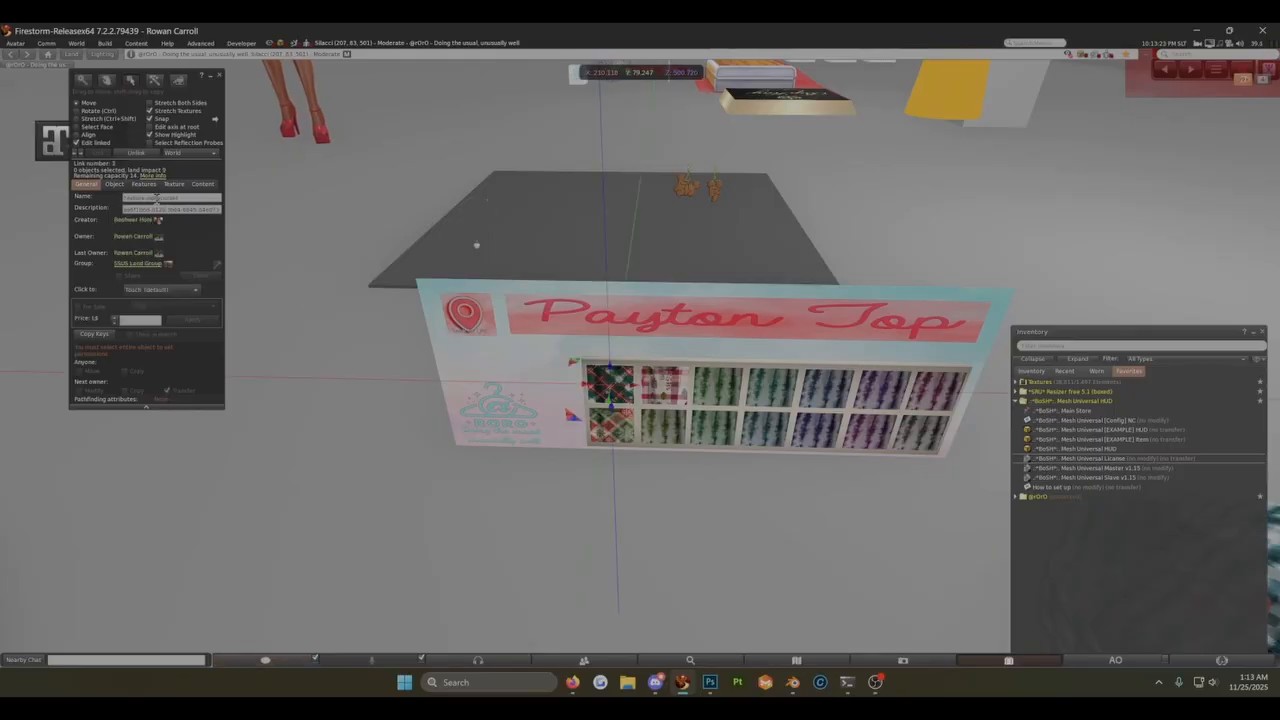
scroll(795, 491, "down", 3)
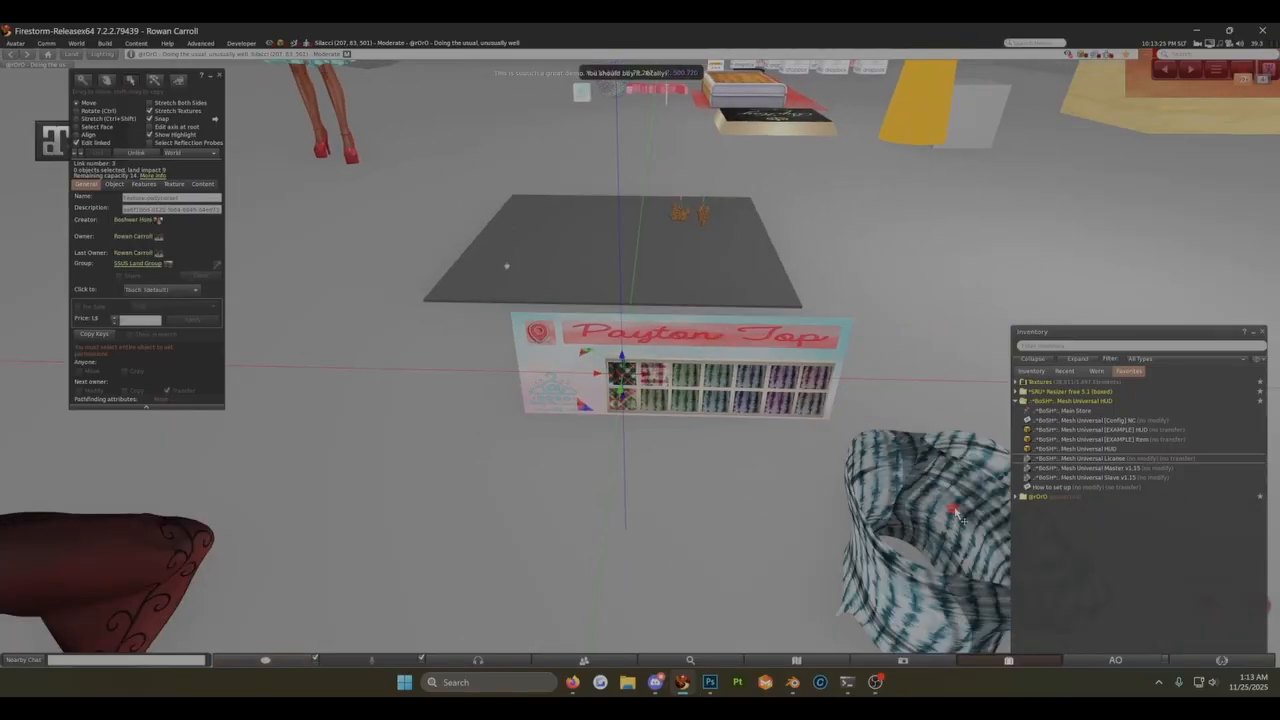
scroll(958, 518, "up", 3)
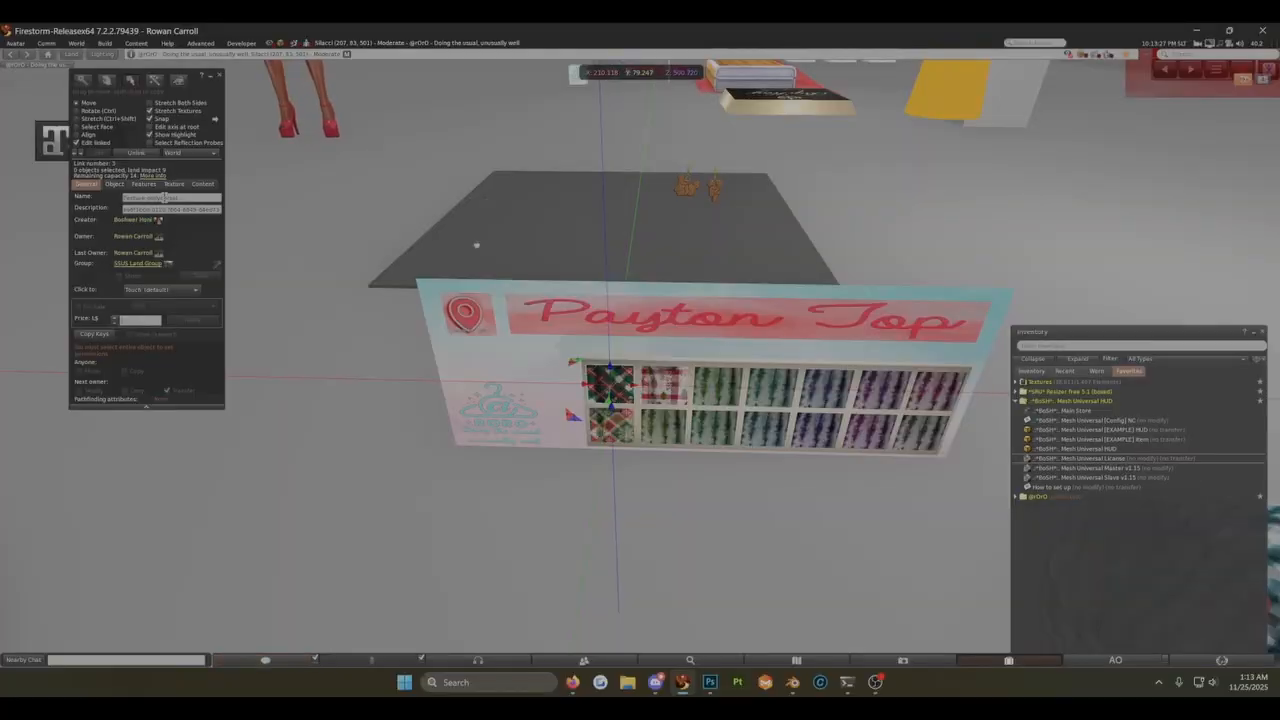
scroll(983, 548, "down", 3)
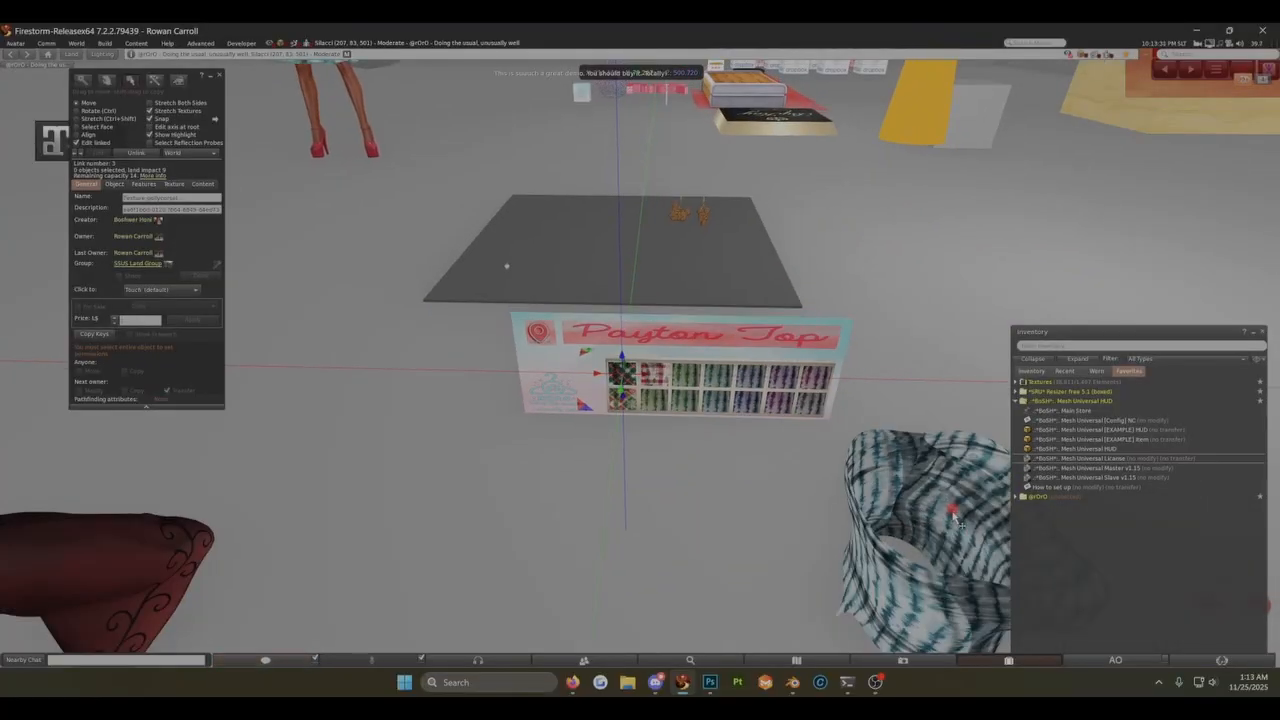
scroll(697, 462, "up", 3)
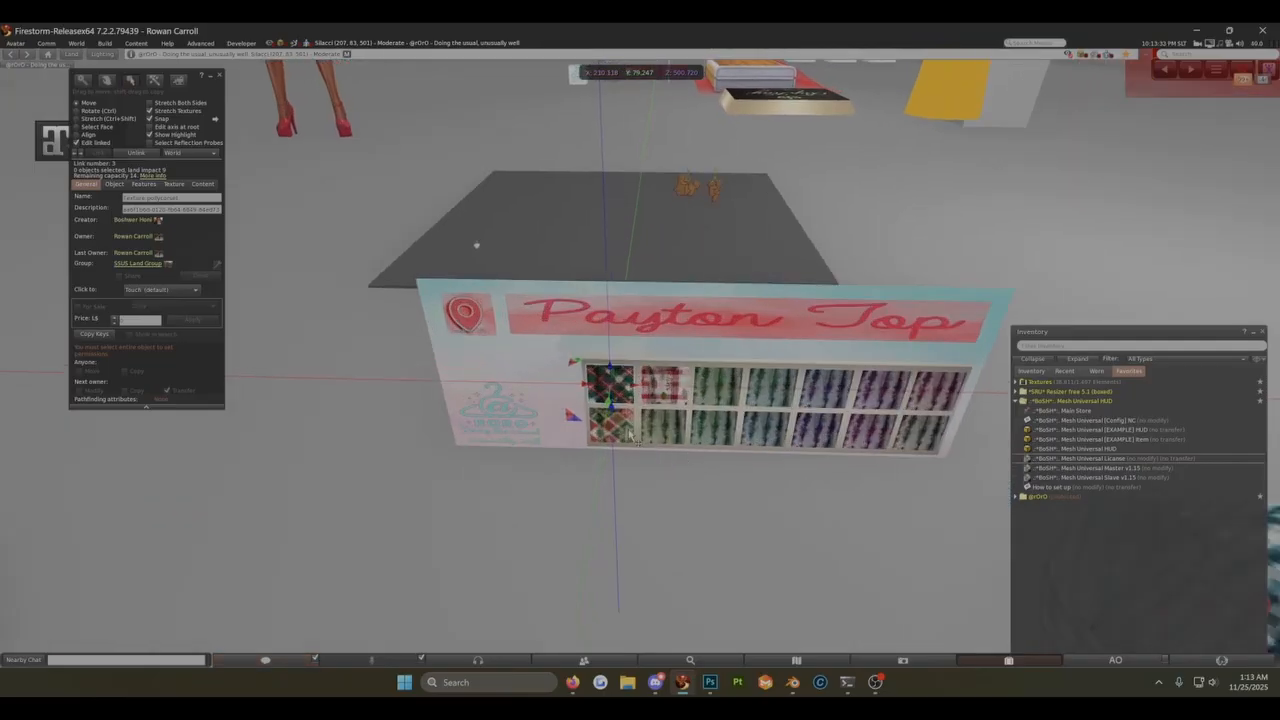
scroll(549, 405, "down", 2)
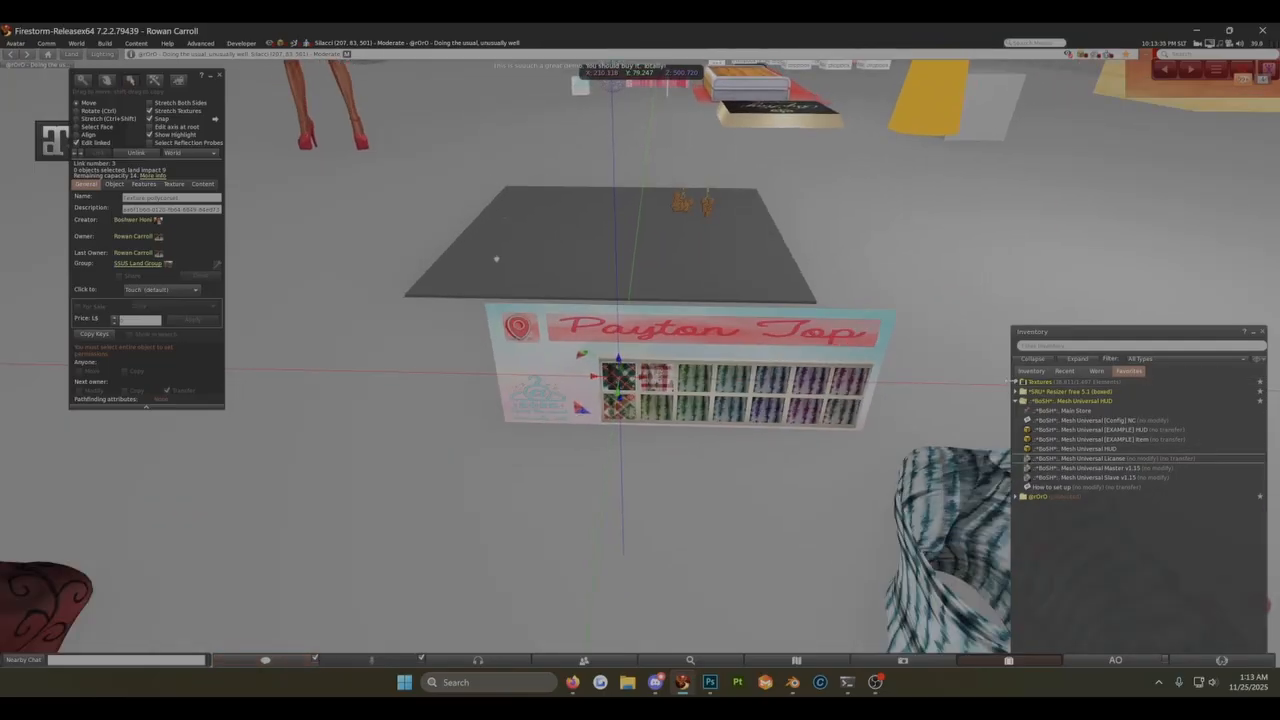
left_click(1019, 382)
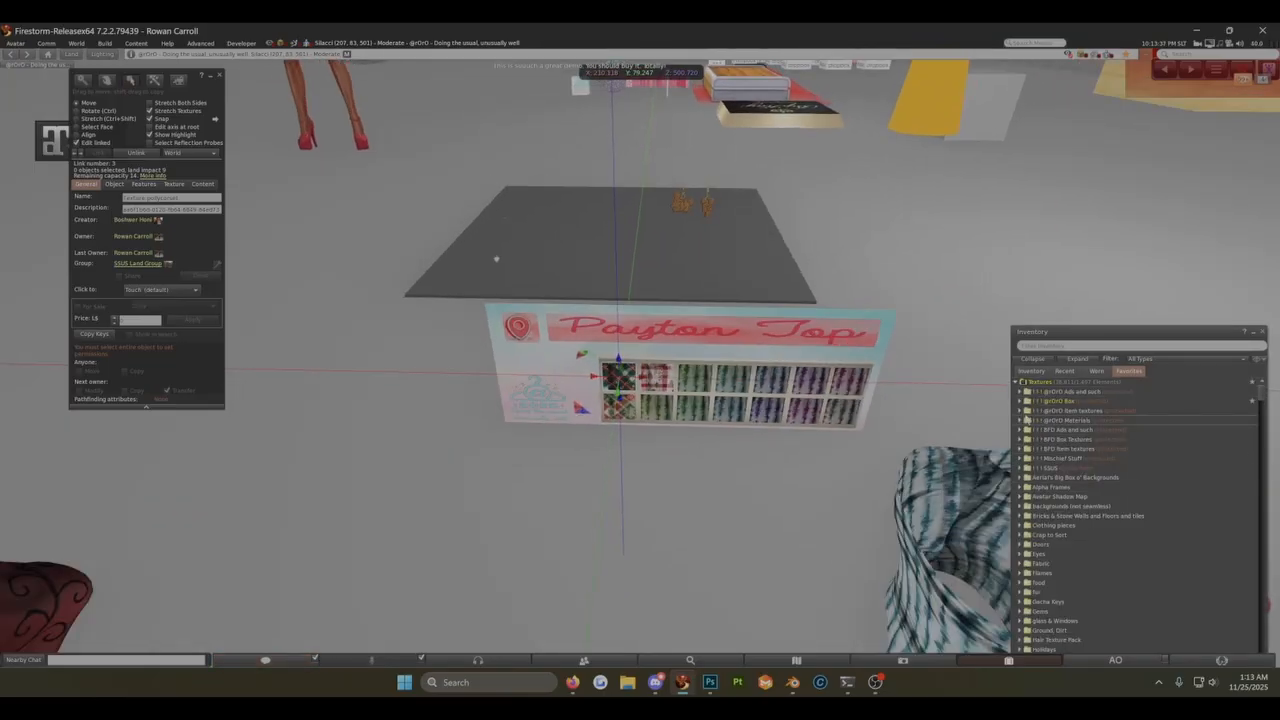
left_click(1022, 411)
scroll(1099, 505, "down", 8)
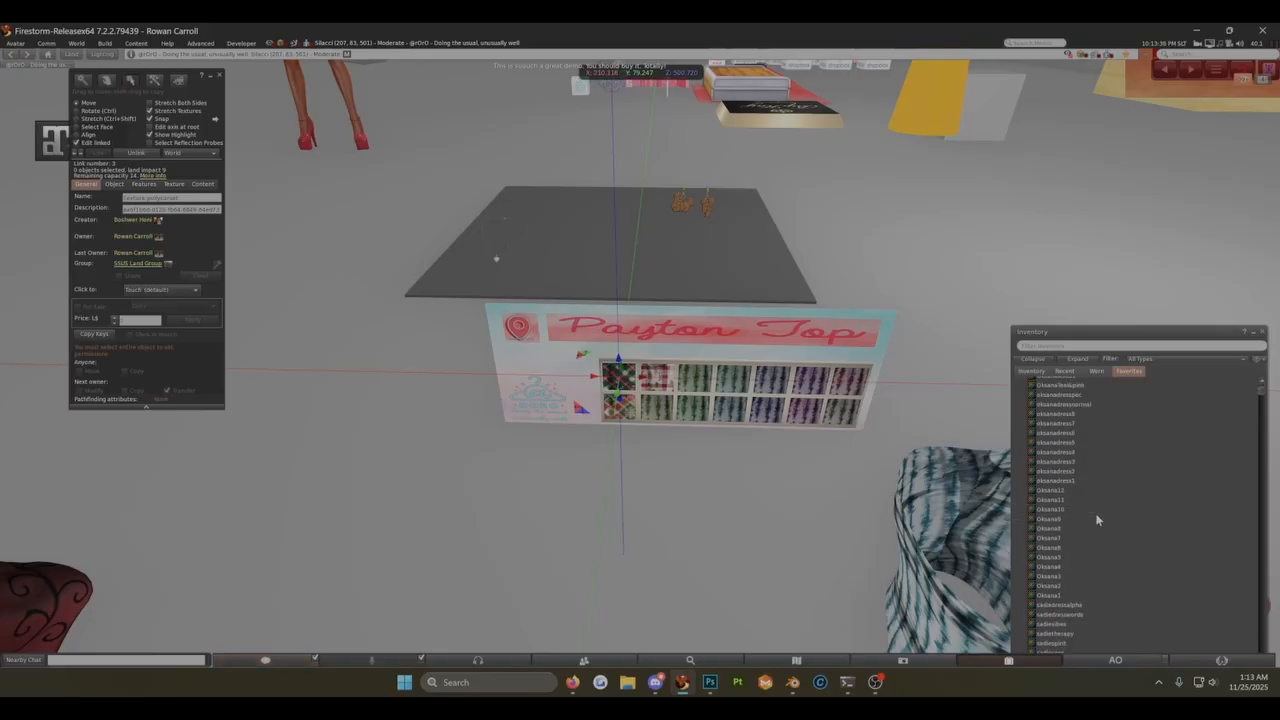
scroll(1093, 525, "down", 1)
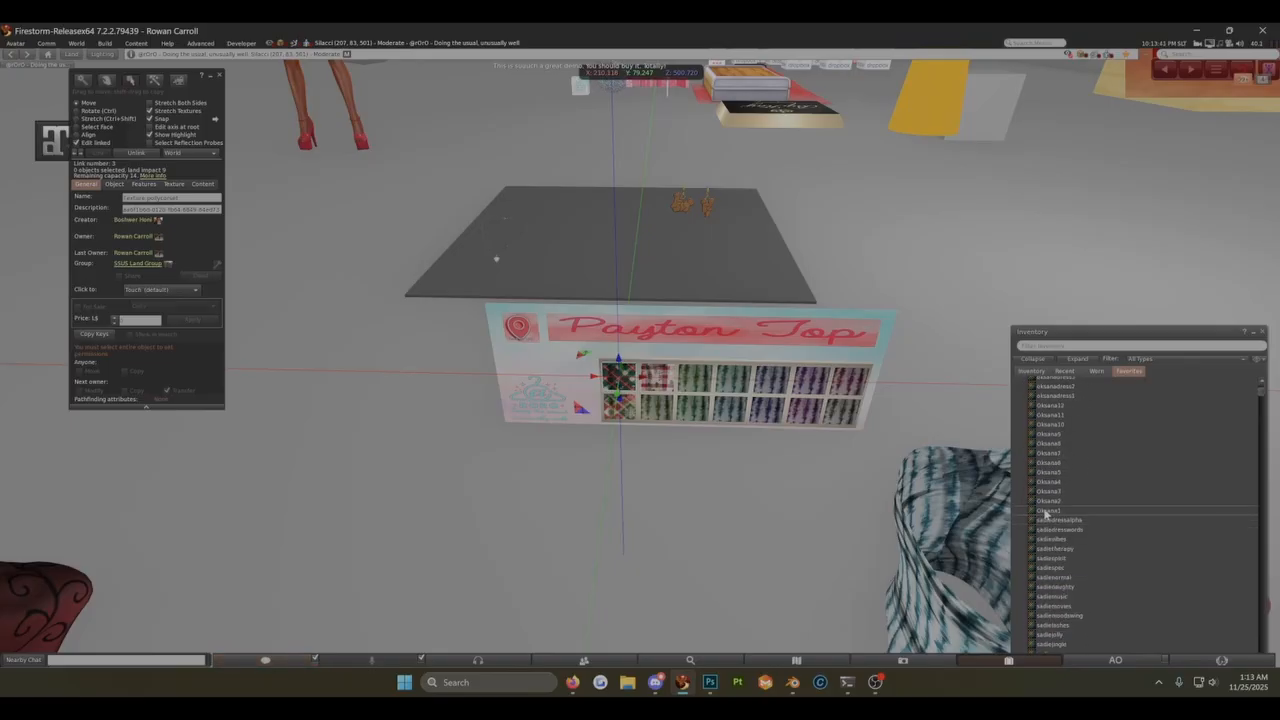
right_click(1045, 511)
left_click(1066, 313)
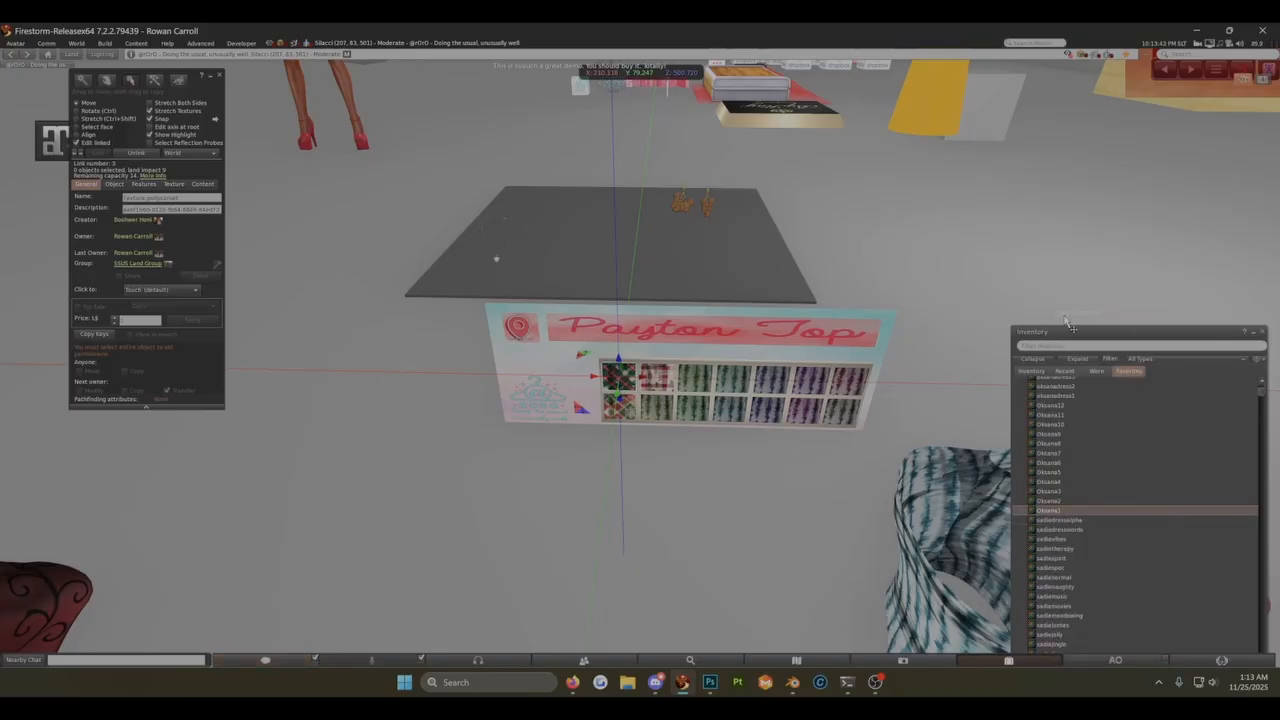
right_click(1049, 514)
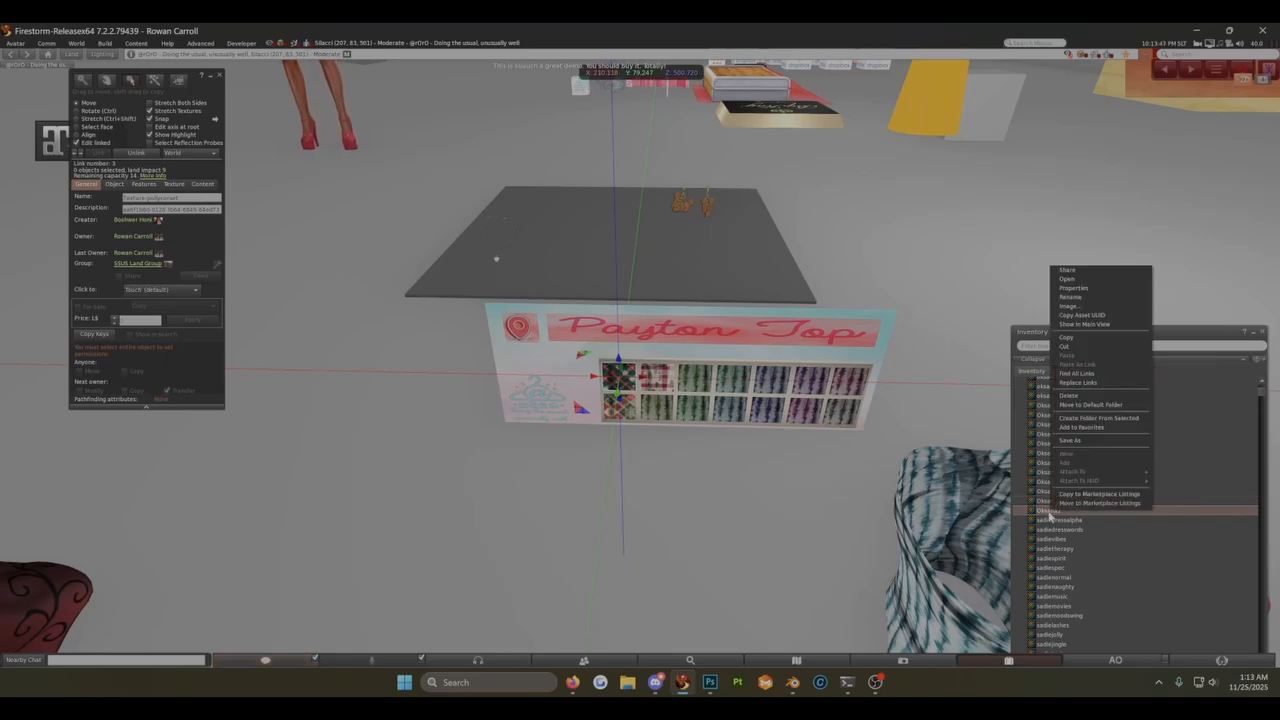
left_click(1067, 317)
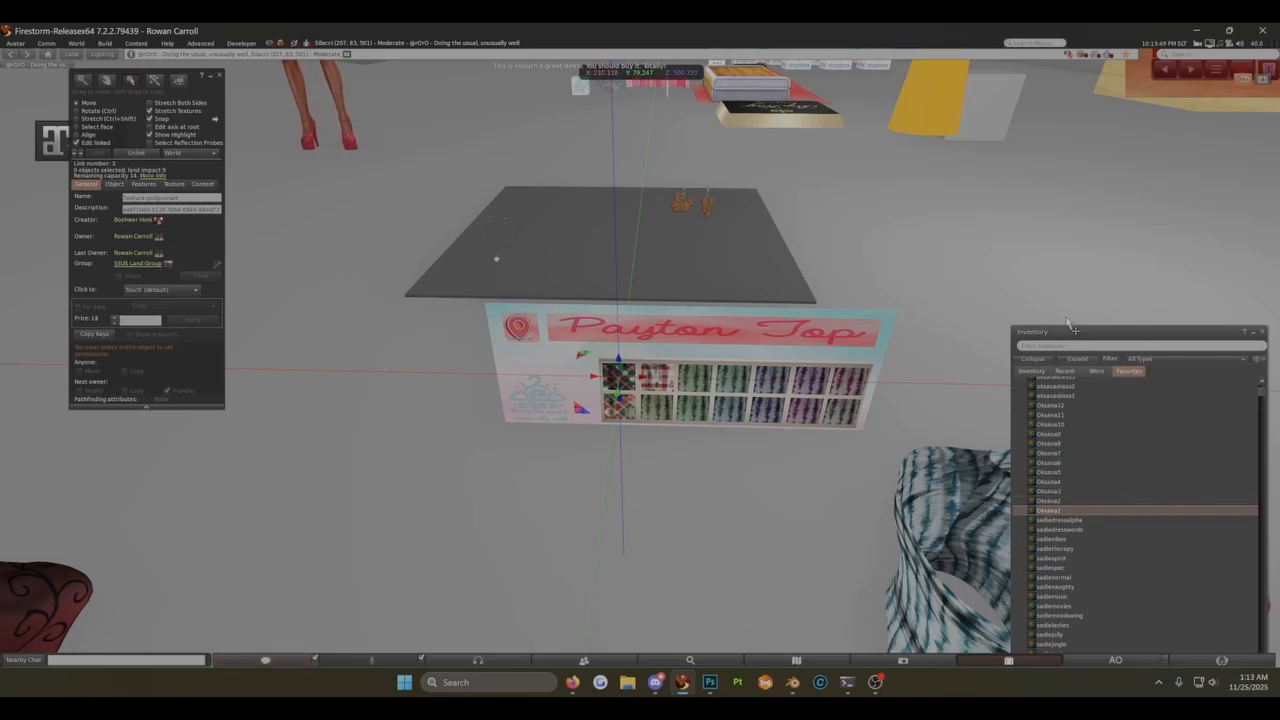
Step: Apply the Oksana1 texture to the upper swatch in the first column and paste its UUID as the swatch's description
left_click_drag(1051, 512, 617, 381)
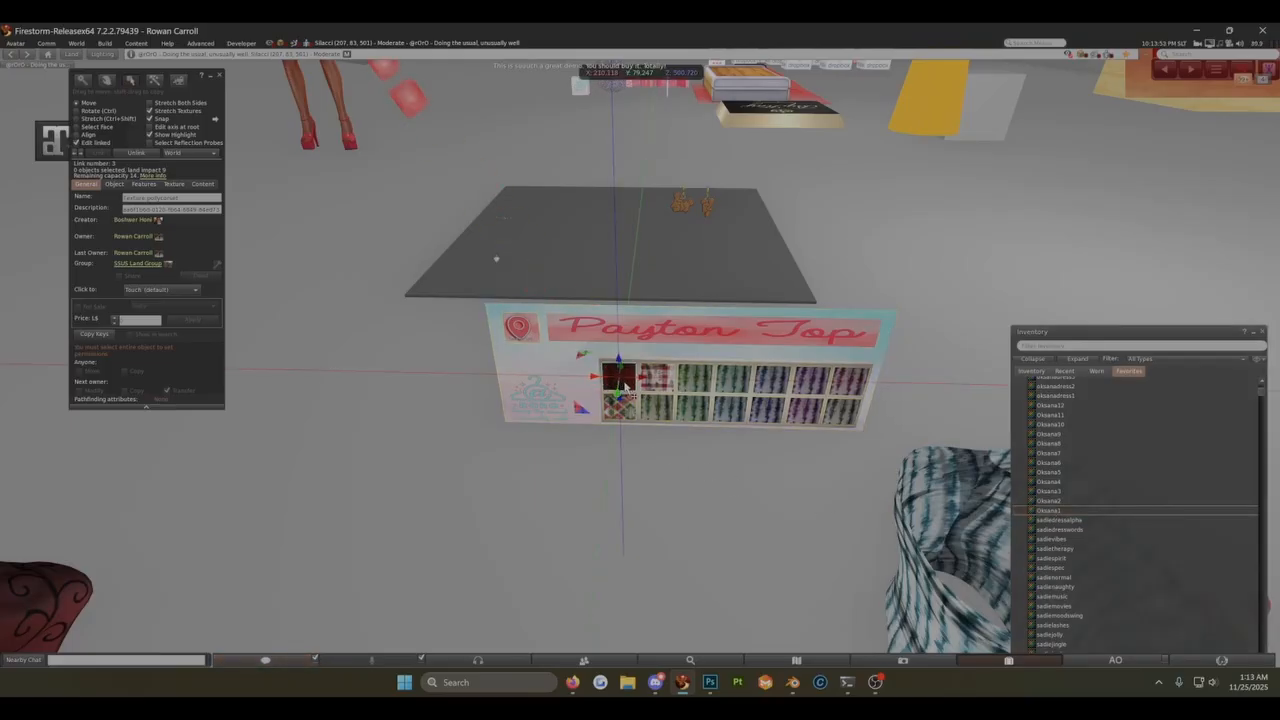
left_click(178, 209)
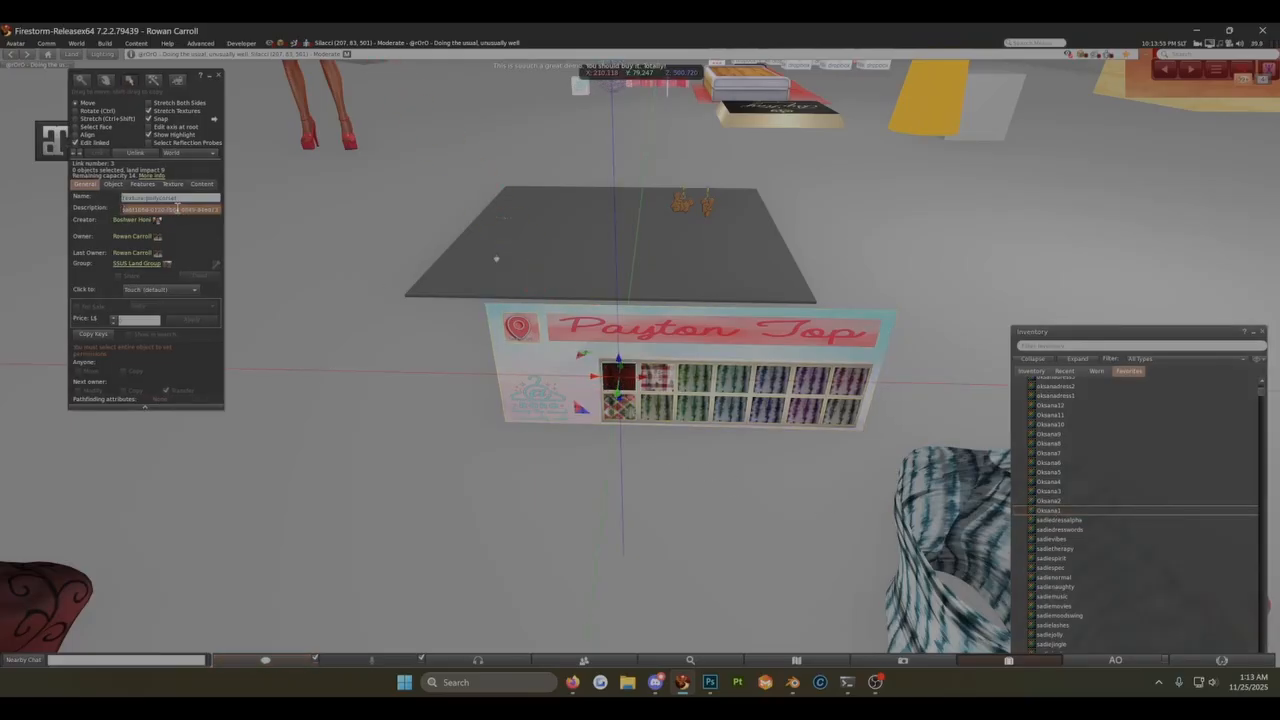
key("ctrl+v")
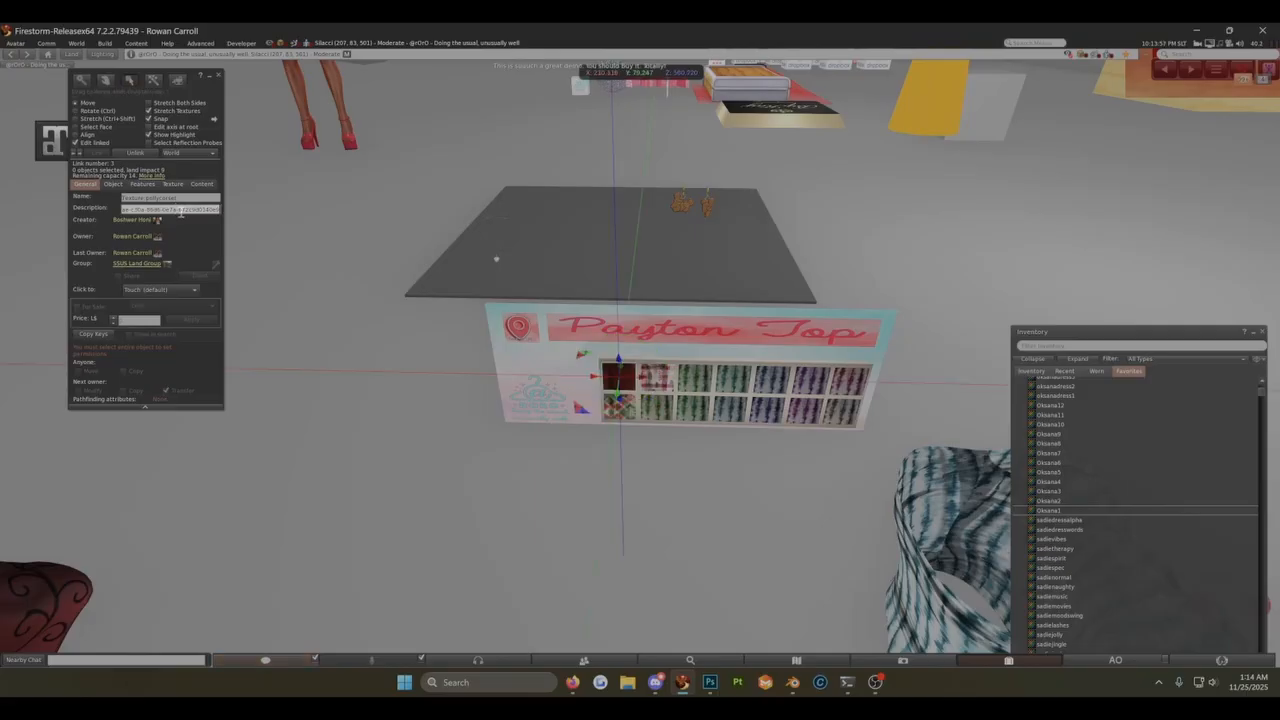
Step: Apply the Oksana2 texture to the lower swatch in the first column and set its asset UUID as the description
left_click(632, 423)
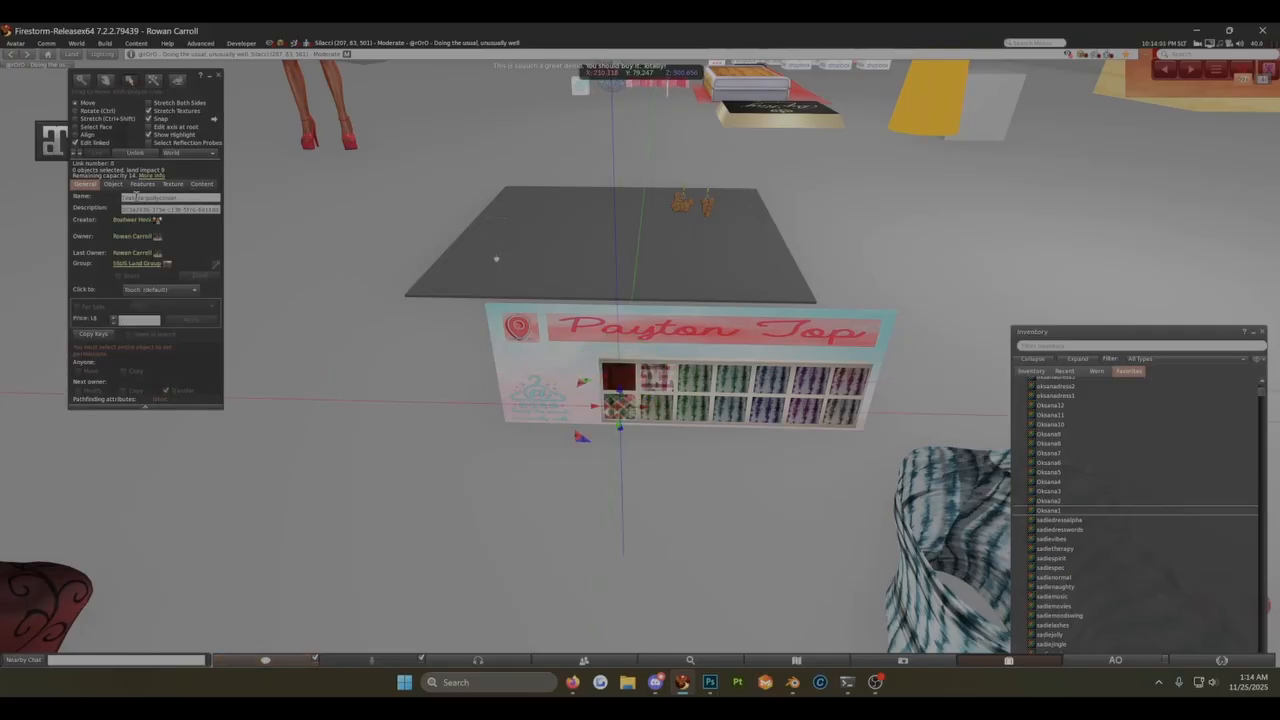
right_click(1064, 501)
left_click(1115, 306)
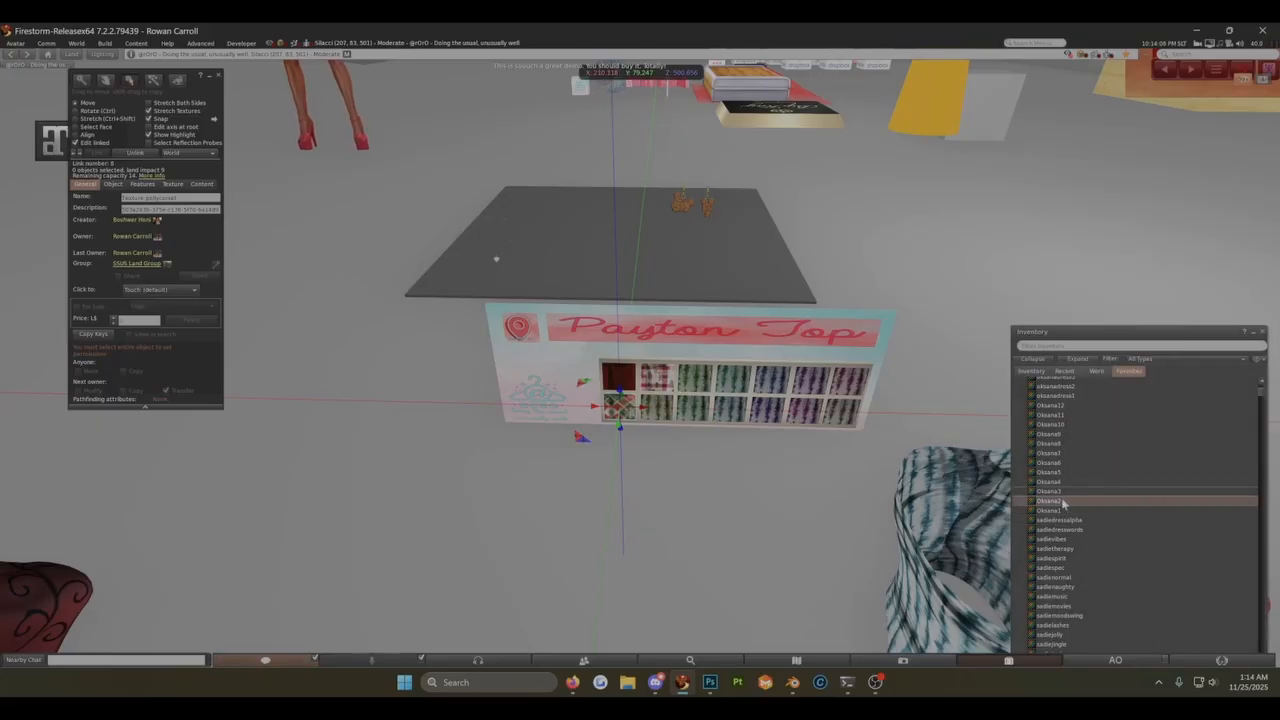
left_click_drag(997, 511, 620, 414)
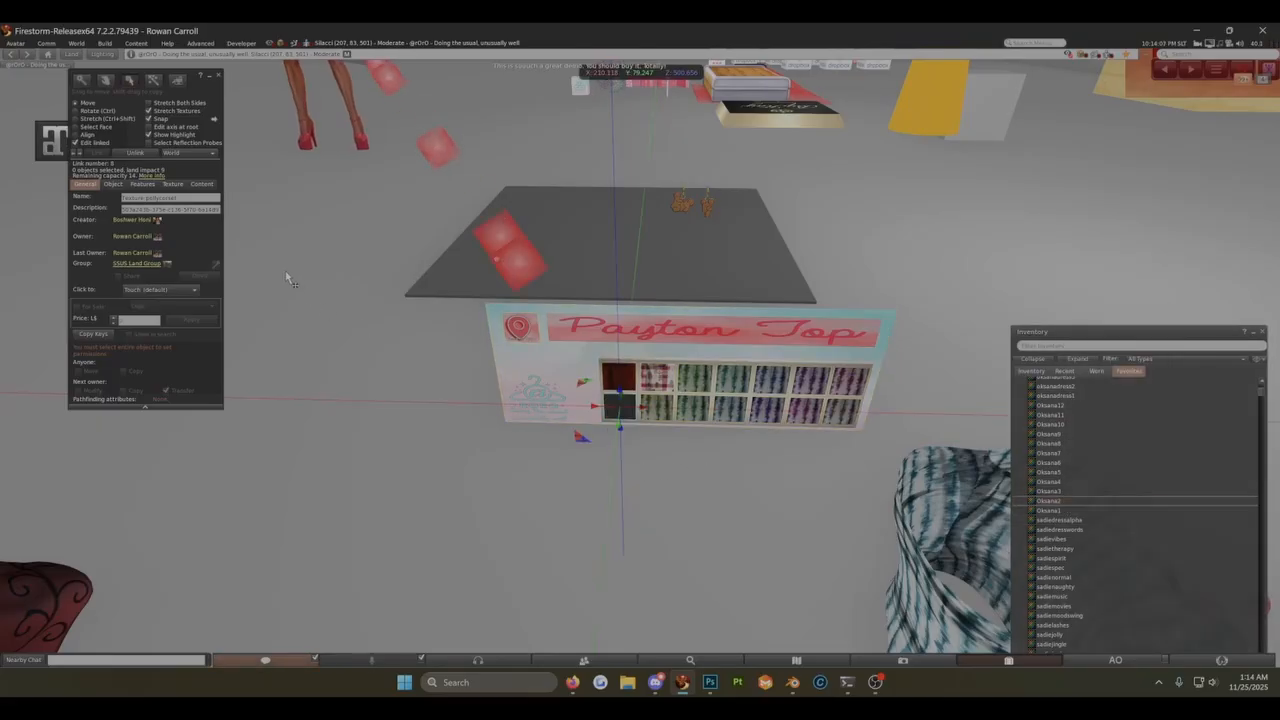
left_click(183, 209)
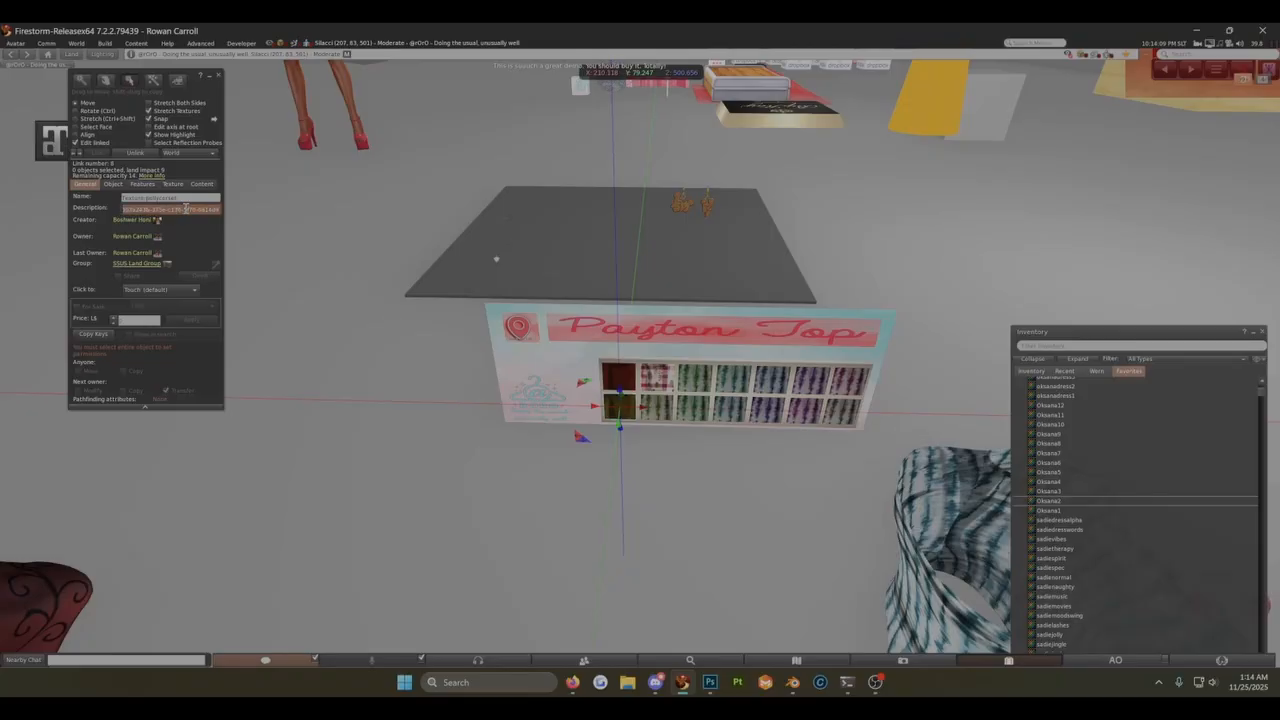
key("ctrl+v")
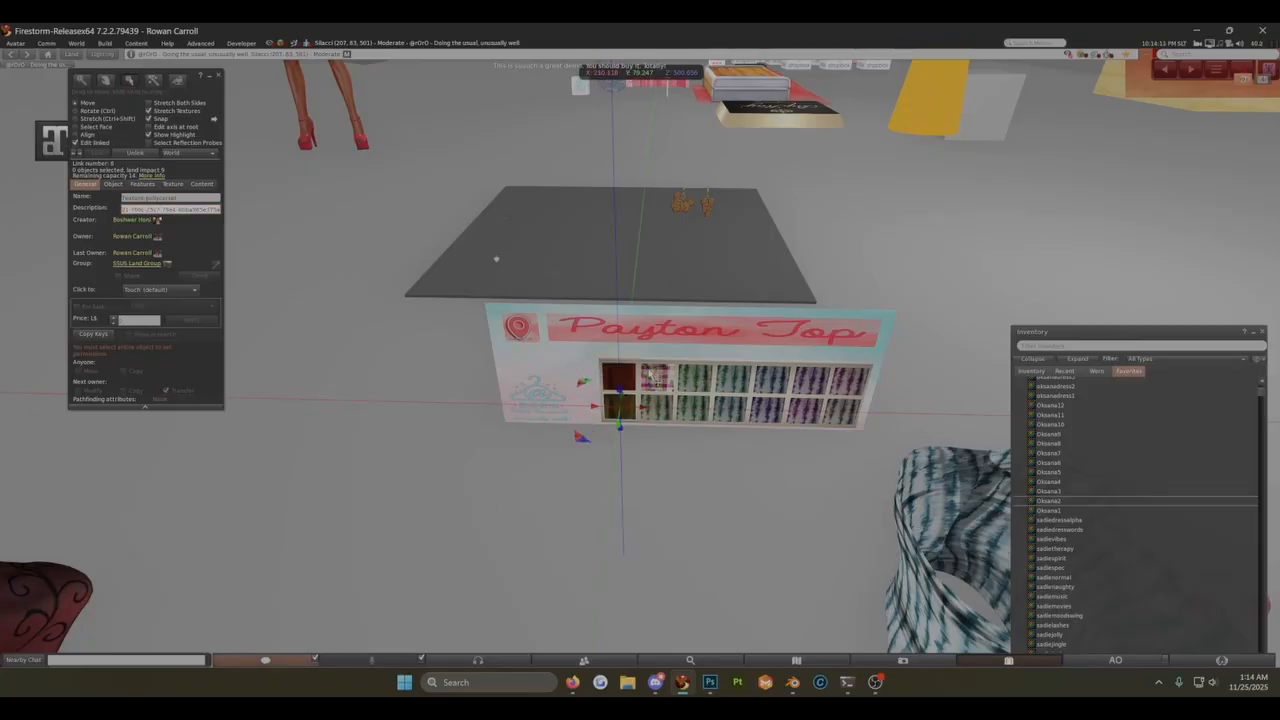
Step: Apply the Oksana3 texture to the upper swatch in the second column and set its asset UUID as the description
left_click(655, 378)
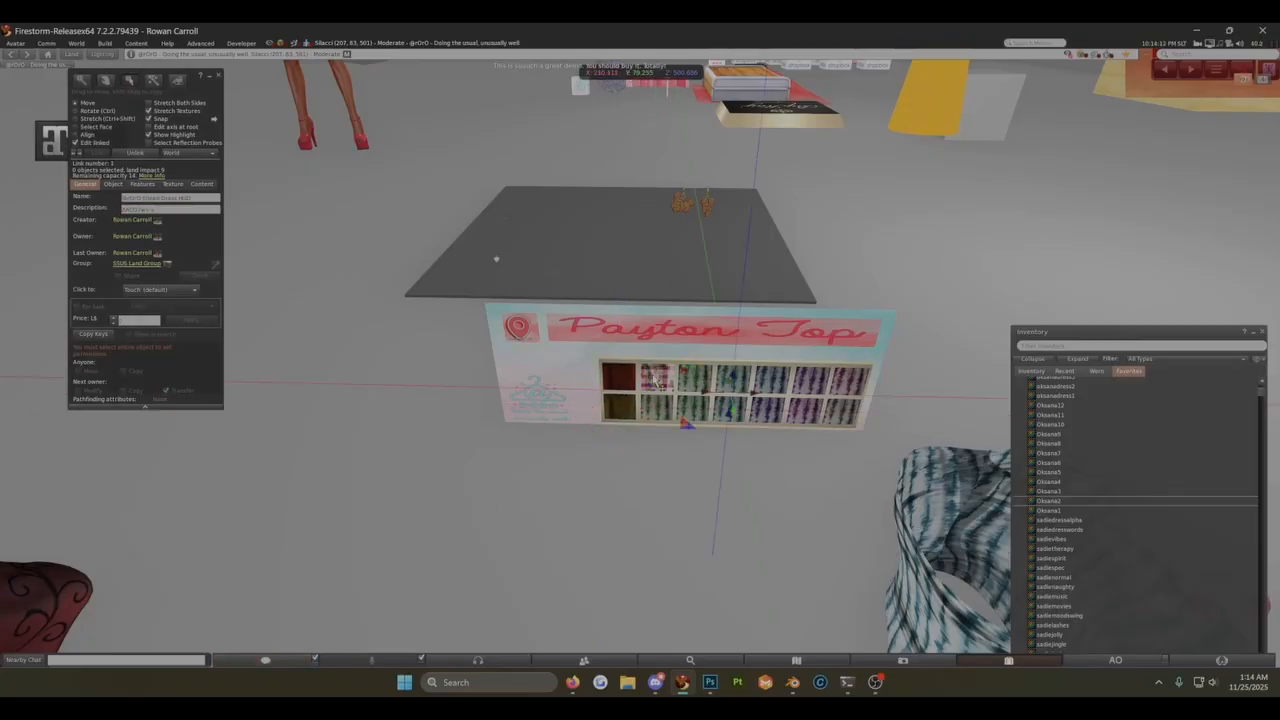
right_click(1066, 494)
left_click(1096, 294)
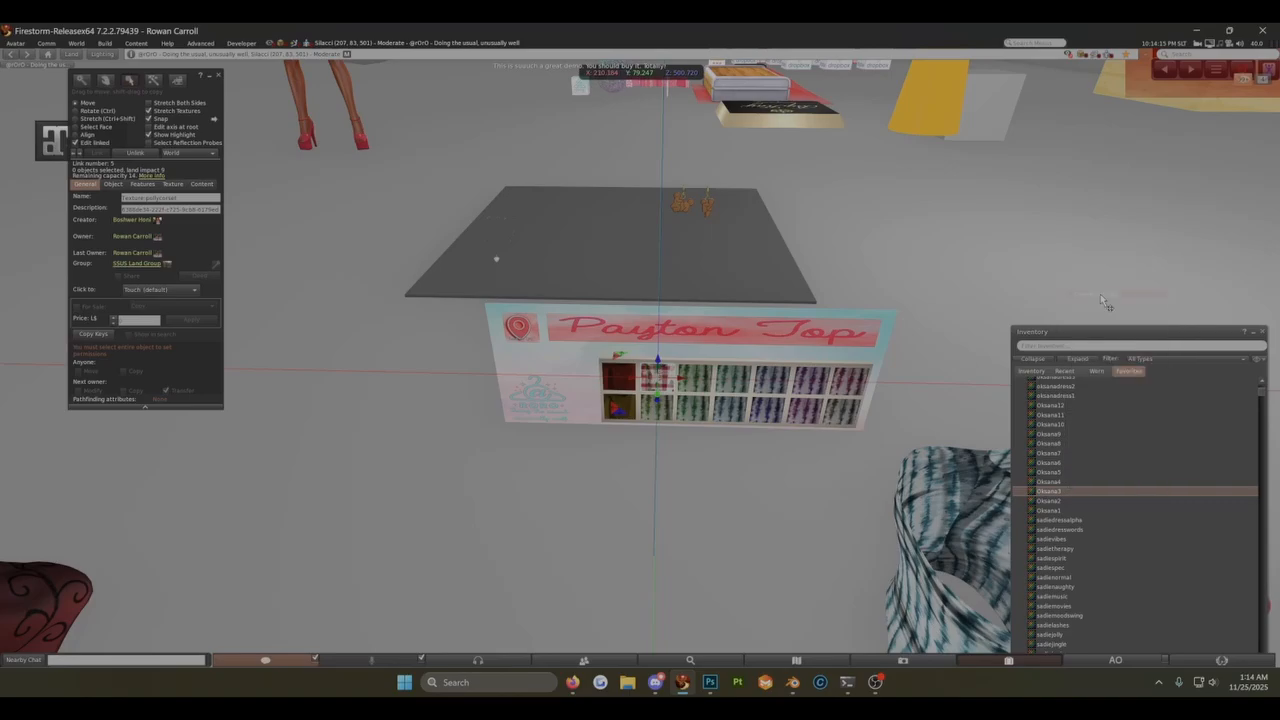
left_click_drag(1050, 495, 652, 382)
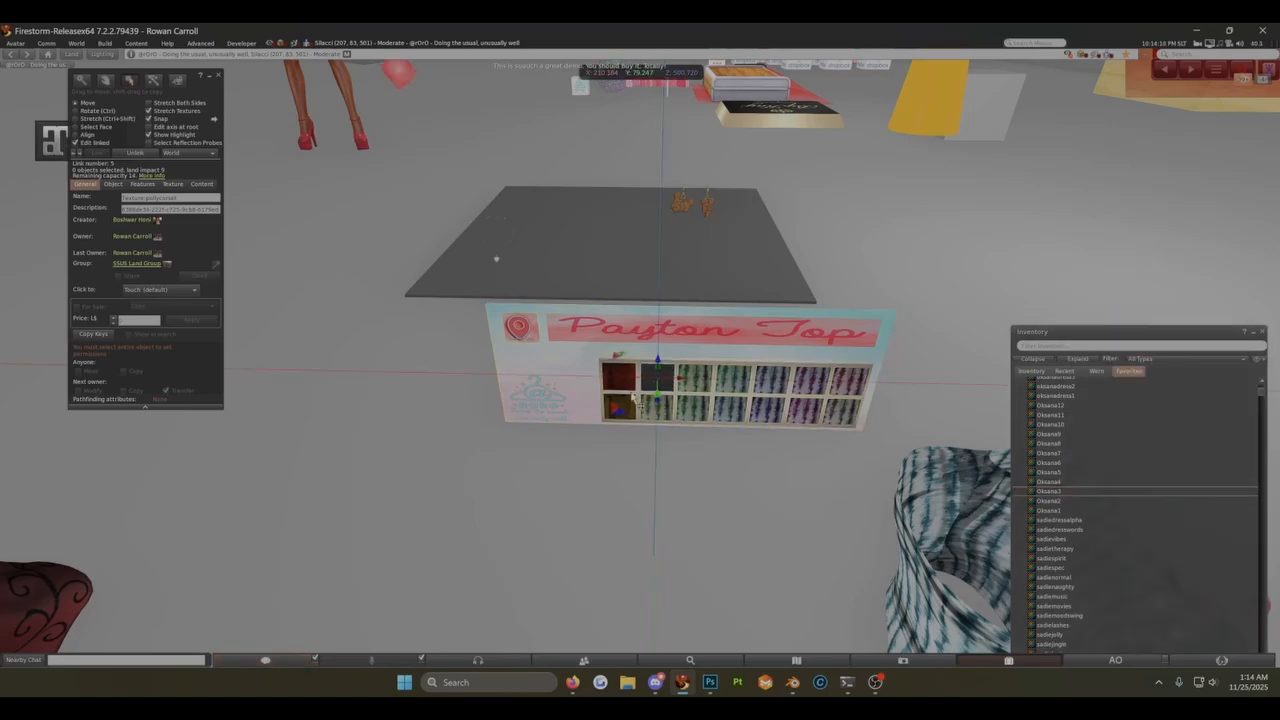
triple_click(190, 211)
key("ctrl+v")
Step: Select the three Oksana swatches together and adjust the horizontal and vertical offsets of their diffuse textures
scroll(590, 513, "up", 5)
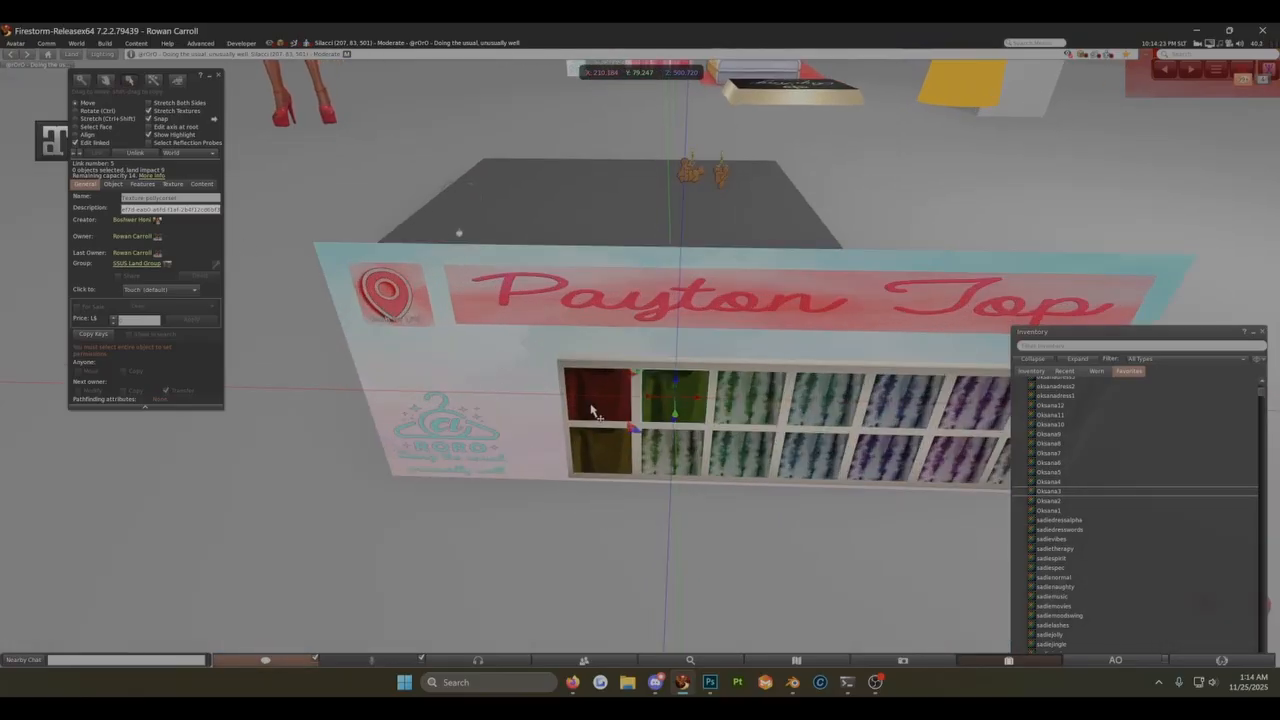
left_click(591, 411, "shift")
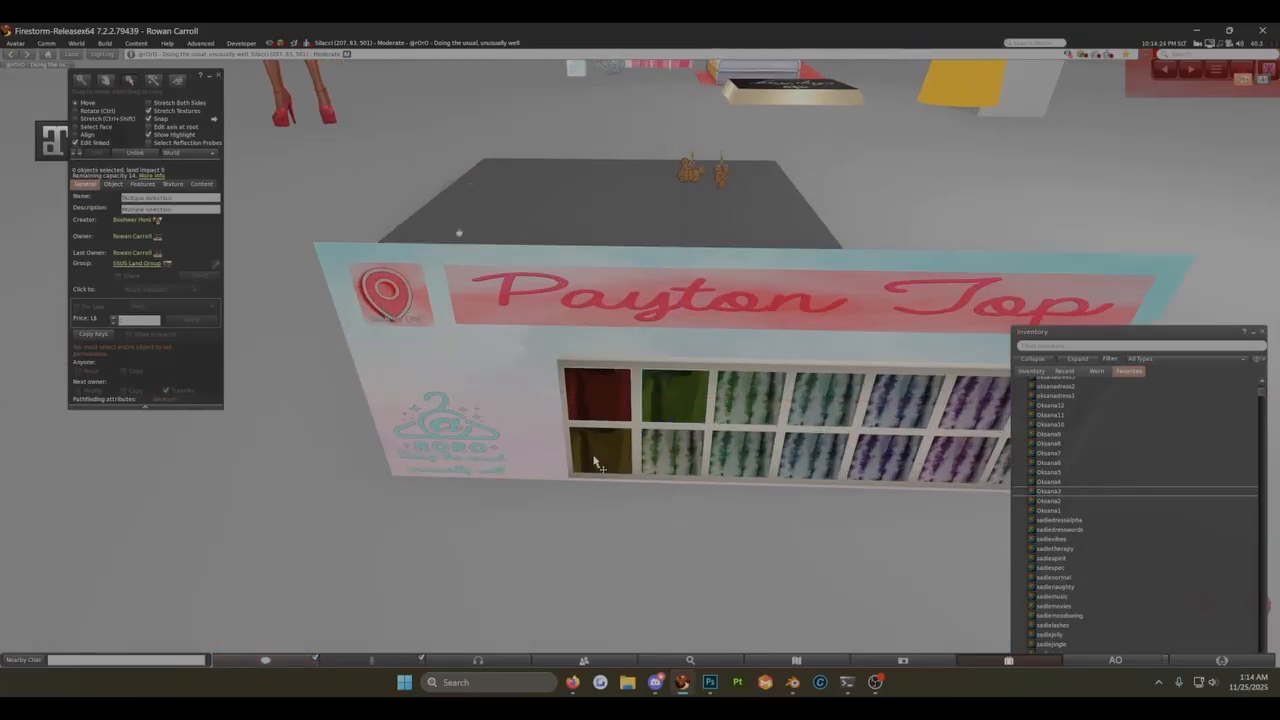
left_click(173, 184)
double_click(164, 358)
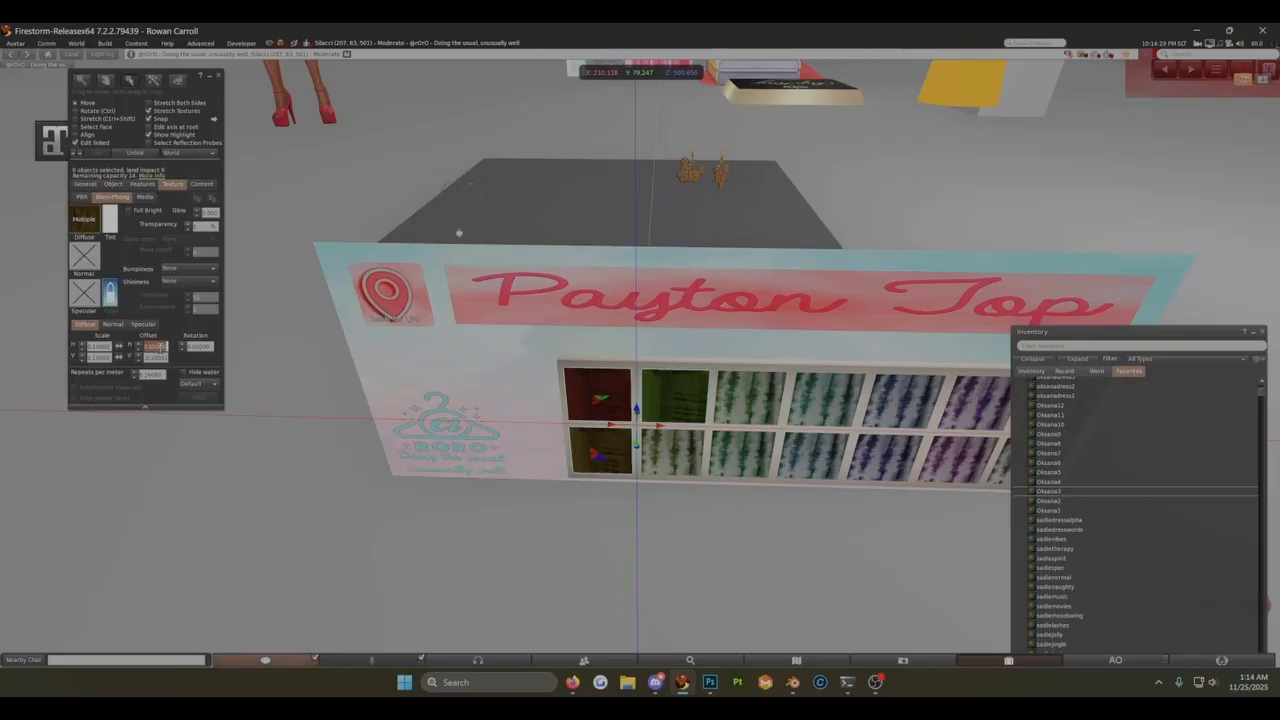
left_click_drag(165, 347, 75, 357)
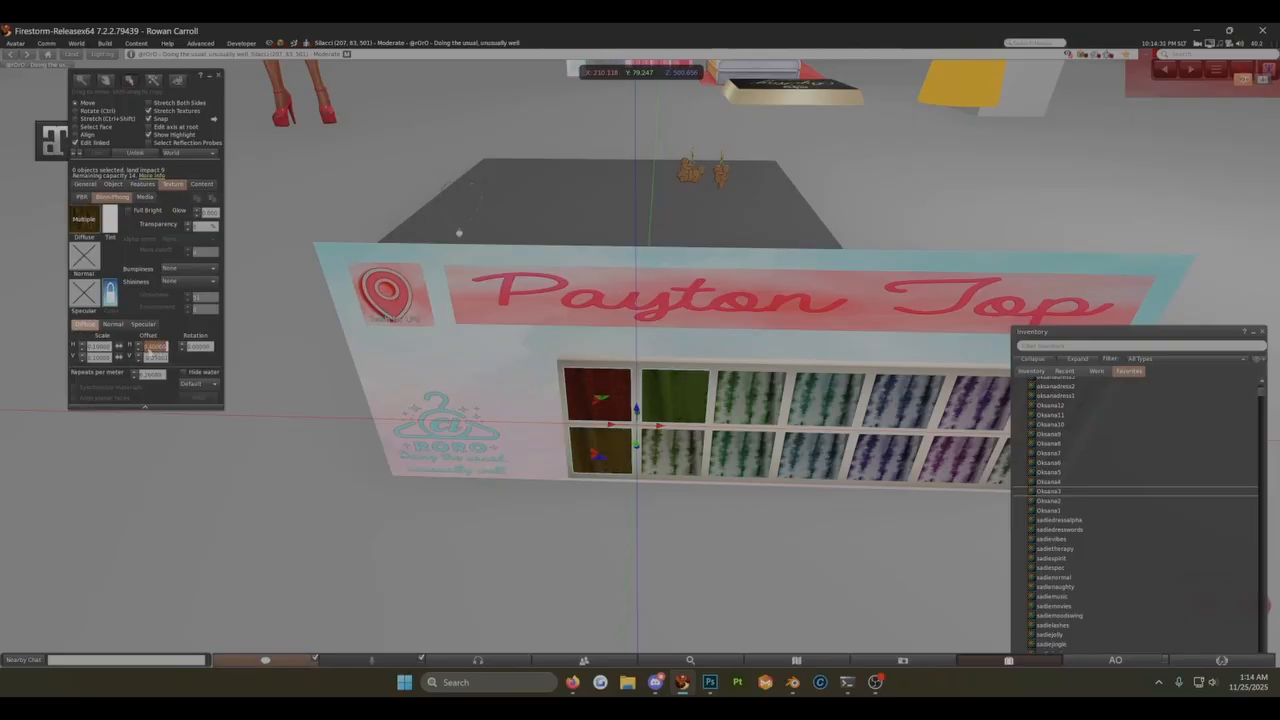
double_click(159, 357)
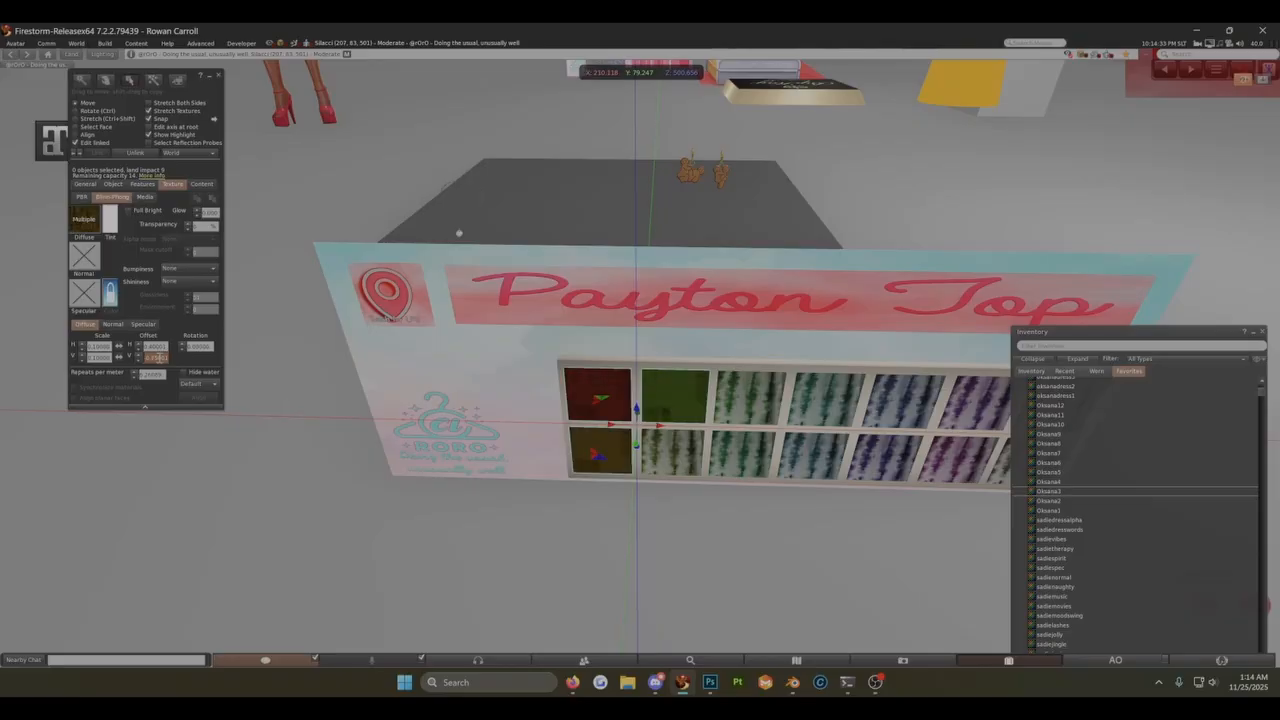
double_click(159, 347)
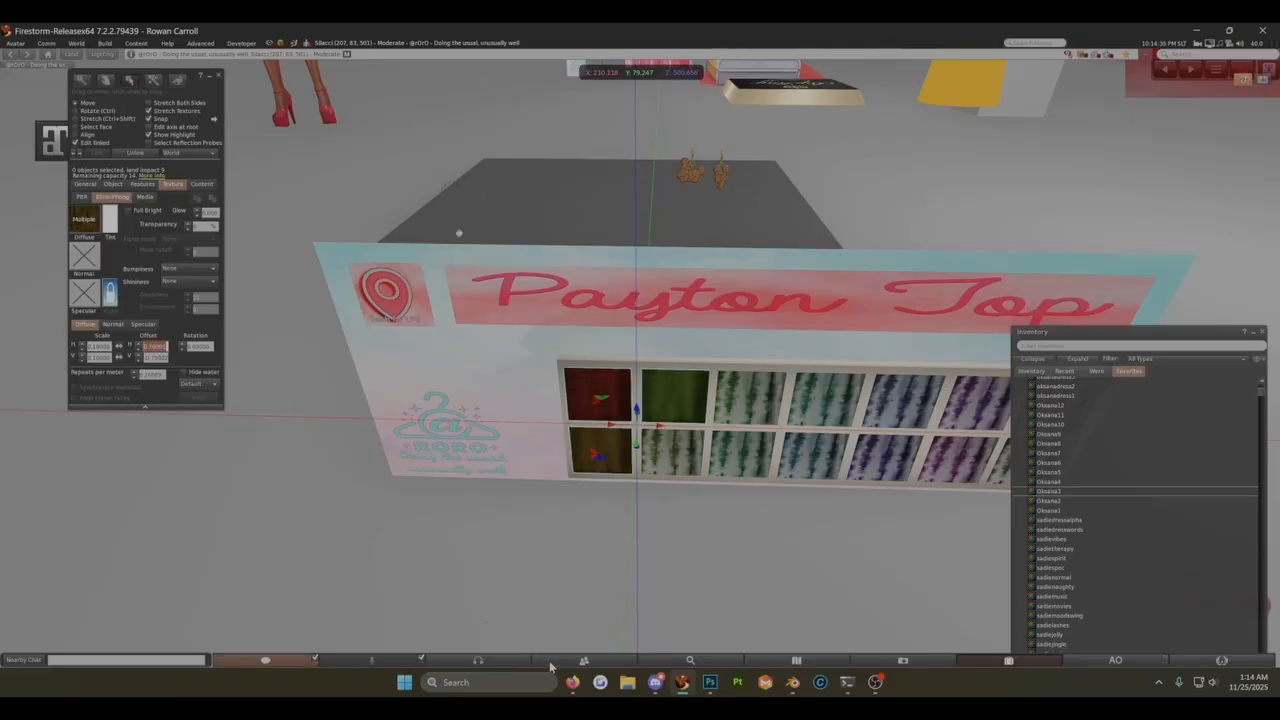
scroll(618, 507, "down", 4)
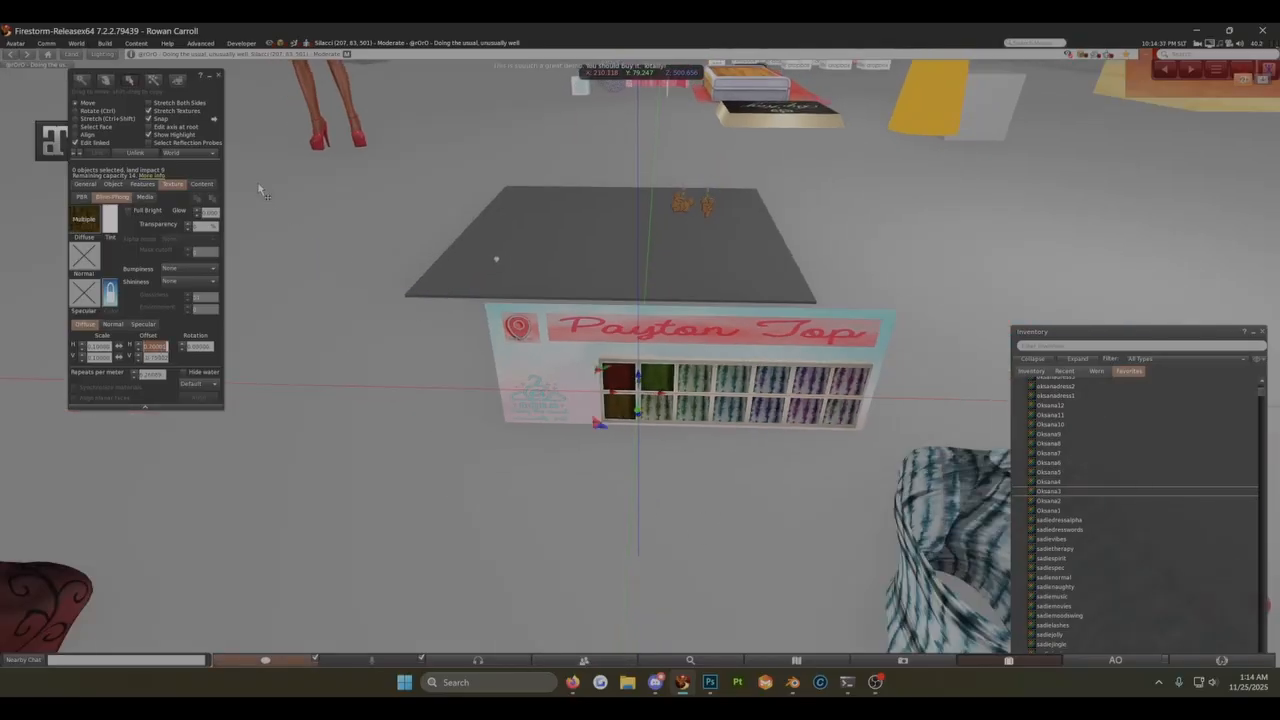
Step: Finish editing and test the Payton Top HUD by applying both first-column swatches and several striped swatches to the mesh top
left_click(220, 77)
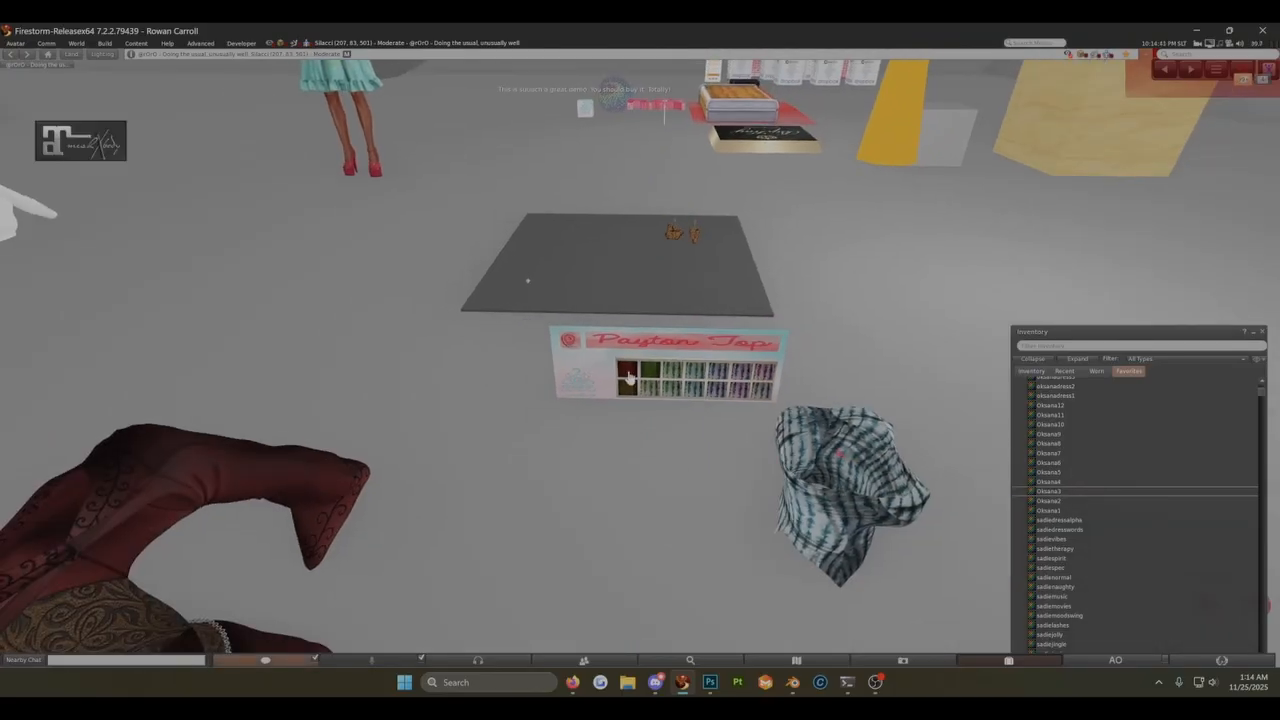
left_click(628, 376)
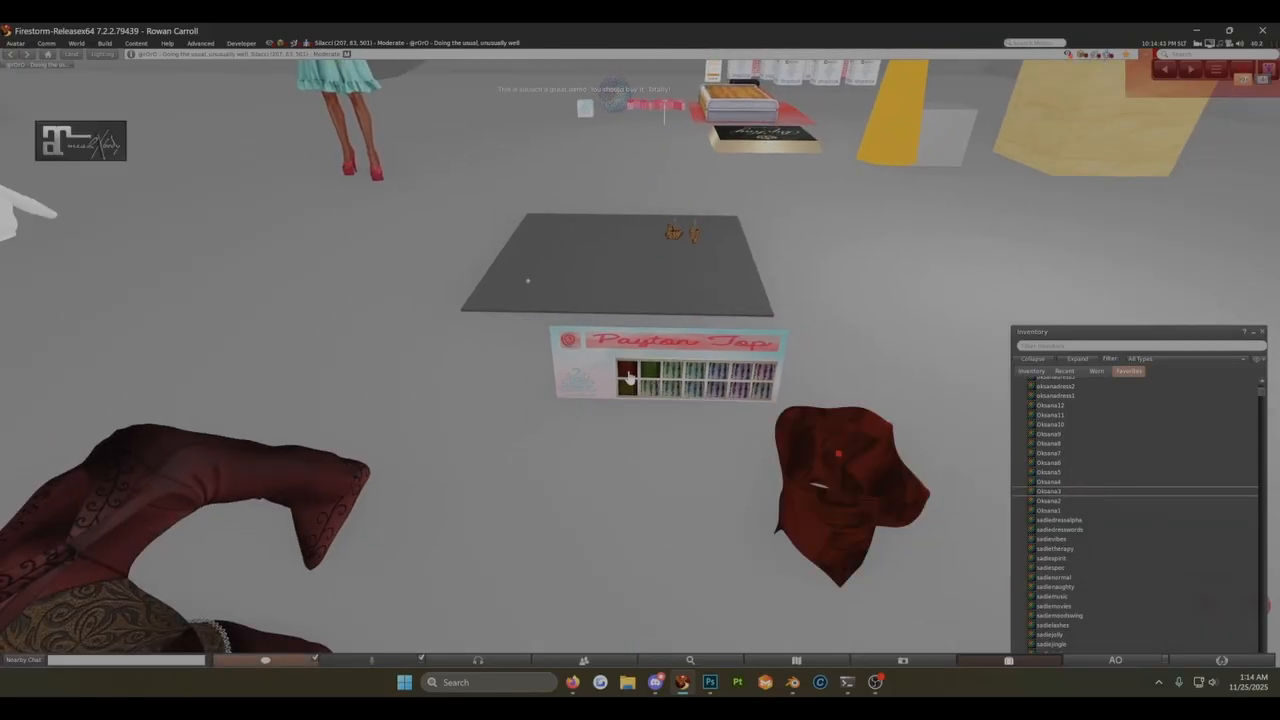
left_click(630, 396)
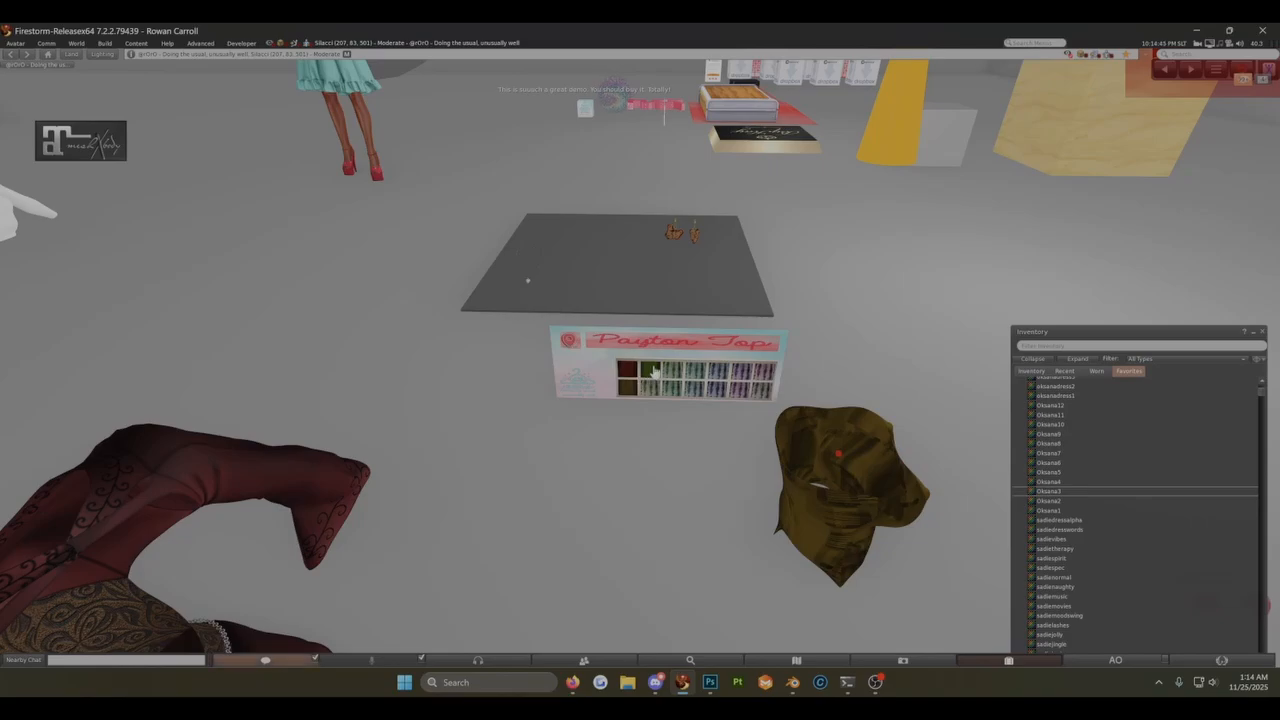
left_click(673, 378)
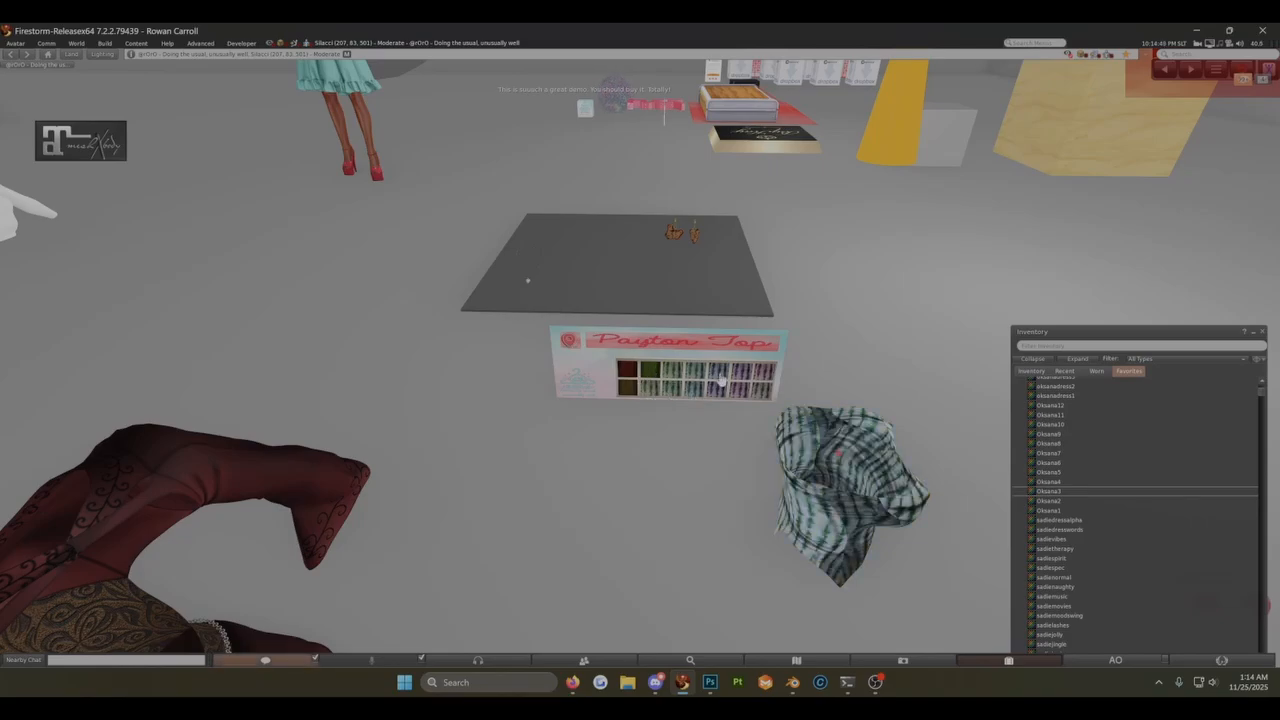
left_click(720, 378)
left_click(767, 378)
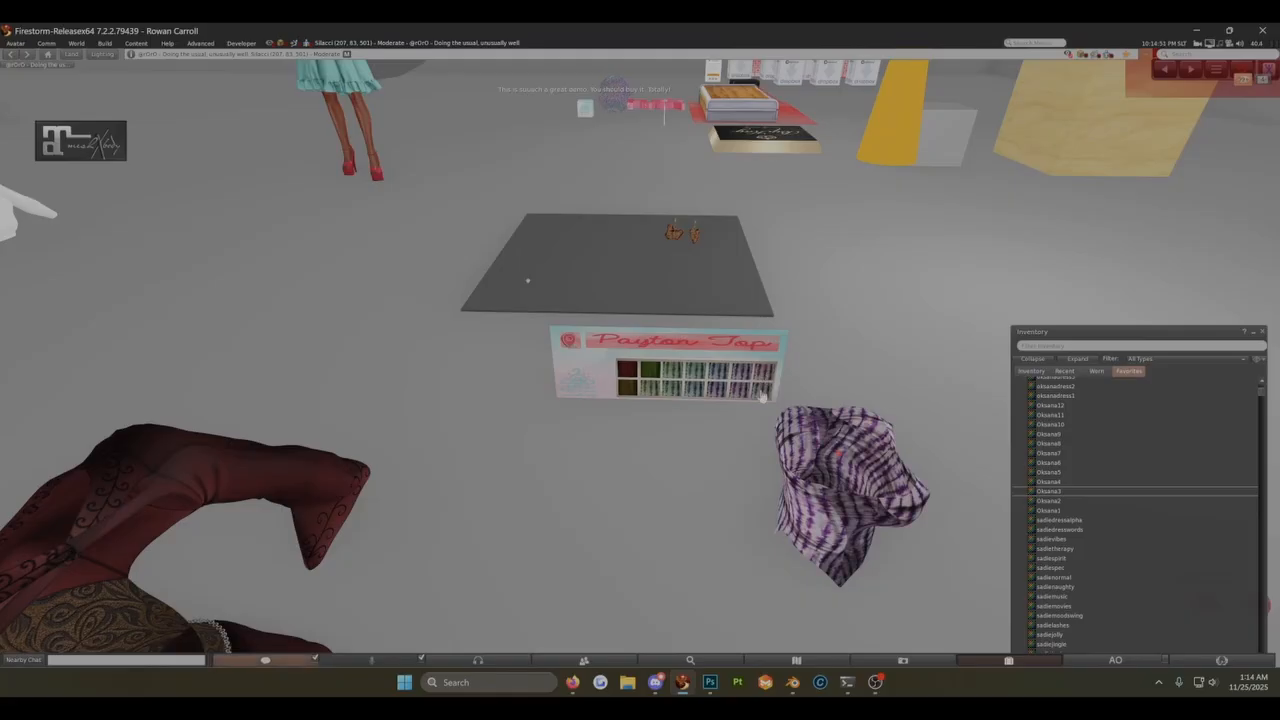
left_click(762, 394)
scroll(718, 396, "up", 6)
scroll(715, 396, "down", 6)
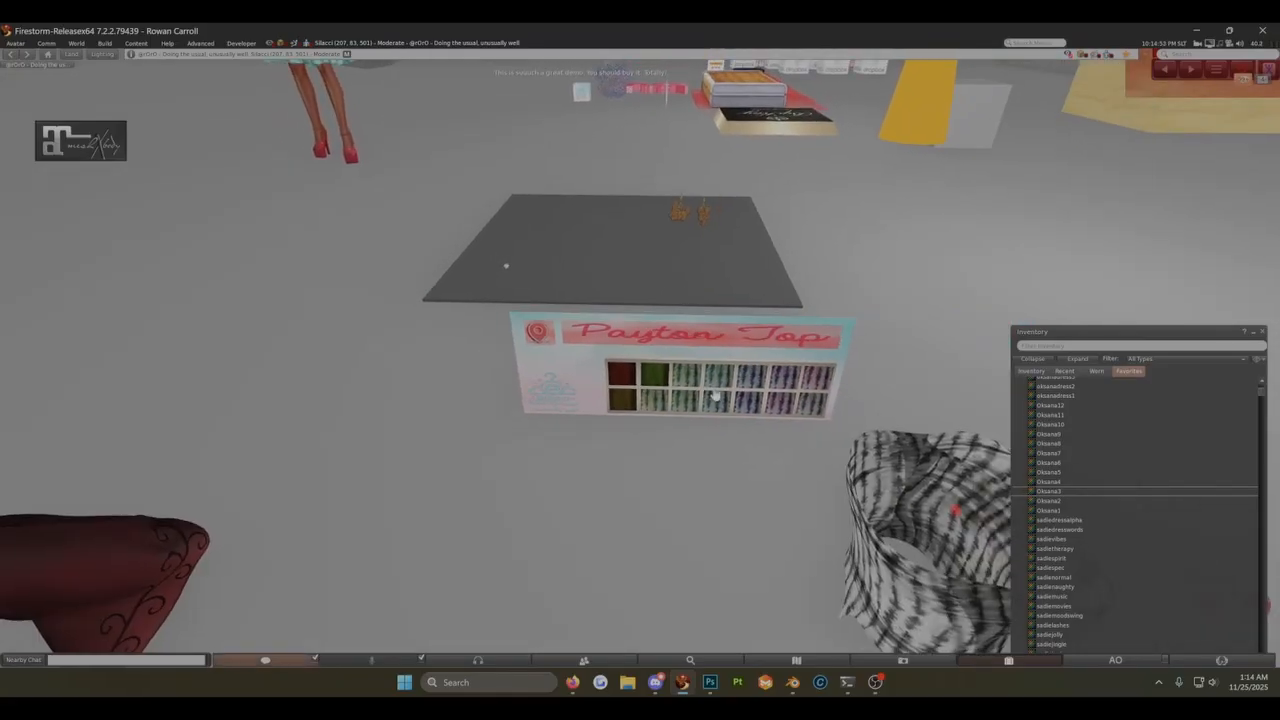
Step: Open the dark red Prisha dress beside its HUD for editing
left_click_drag(622, 477, 790, 480, "alt")
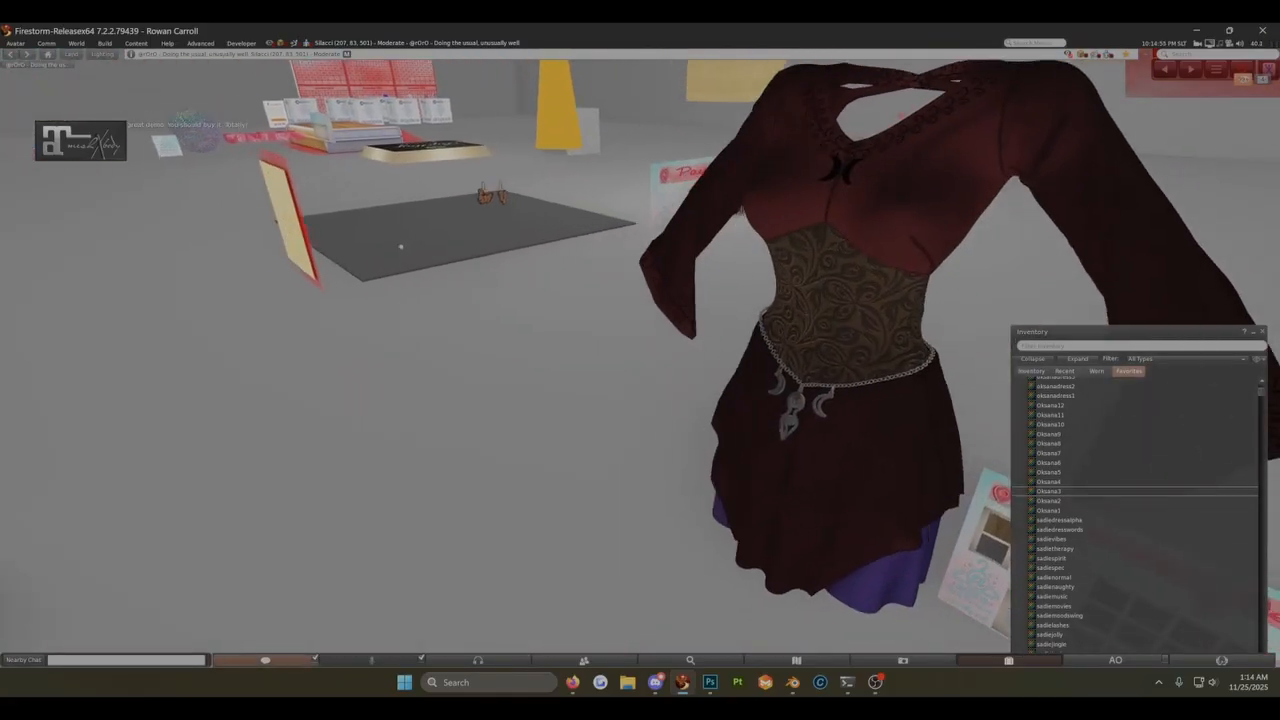
scroll(700, 391, "down", 4)
left_click_drag(720, 368, 810, 370, "alt")
scroll(697, 371, "up", 2)
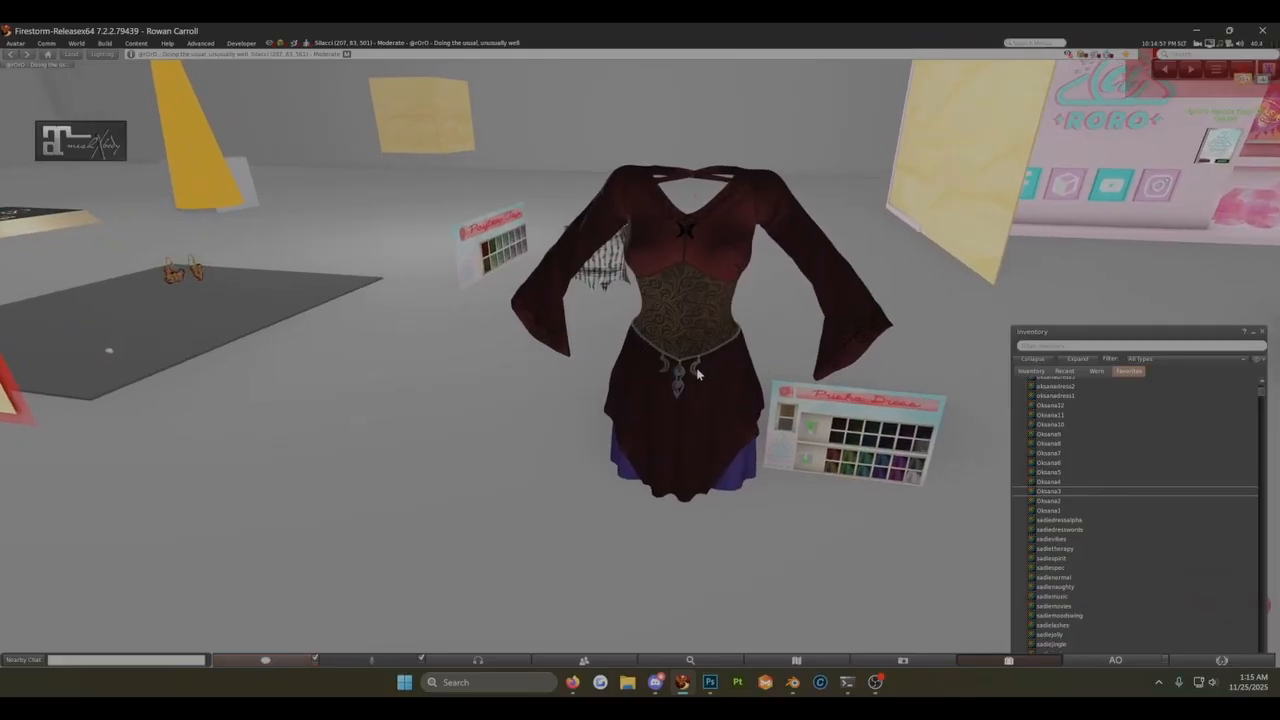
left_click_drag(697, 371, 682, 373, "alt")
scroll(672, 413, "up", 3)
right_click(672, 413)
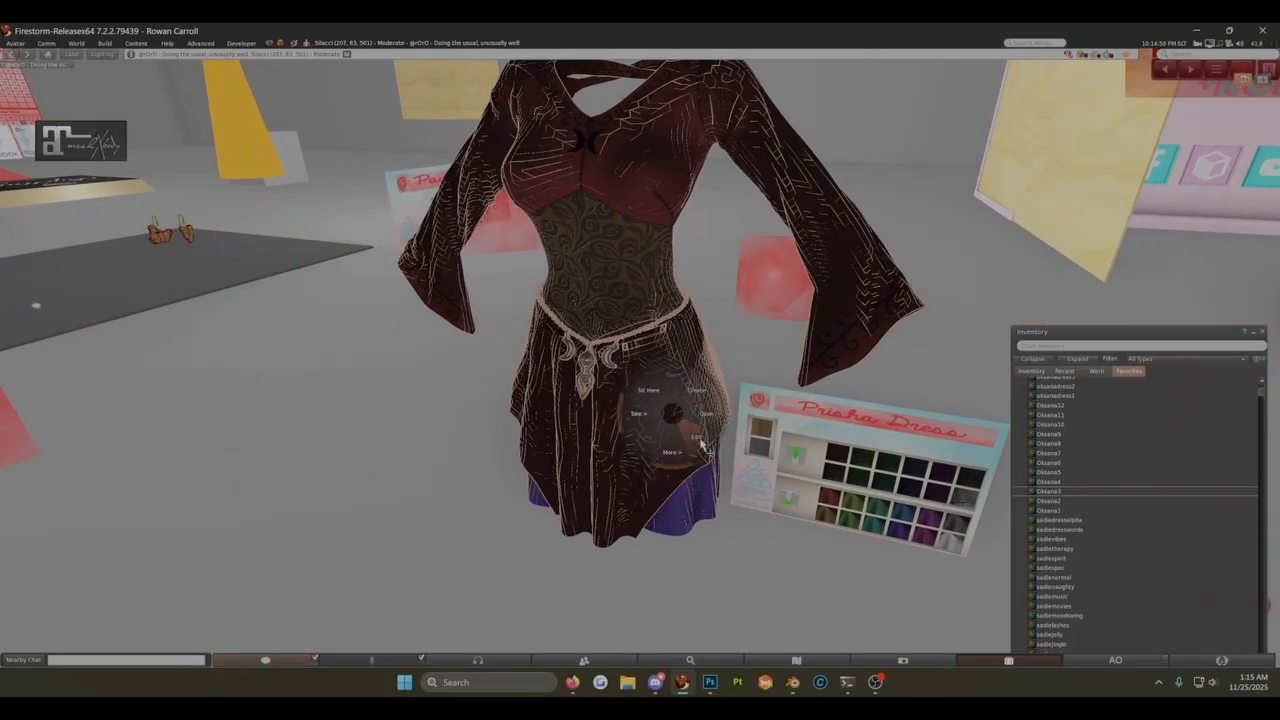
left_click(698, 440)
Step: Enable editing of linked parts and show the name and description of the dress's root prim inside the neckline
left_click_drag(627, 162, 655, 282, "ctrl+alt")
scroll(655, 282, "up", 3)
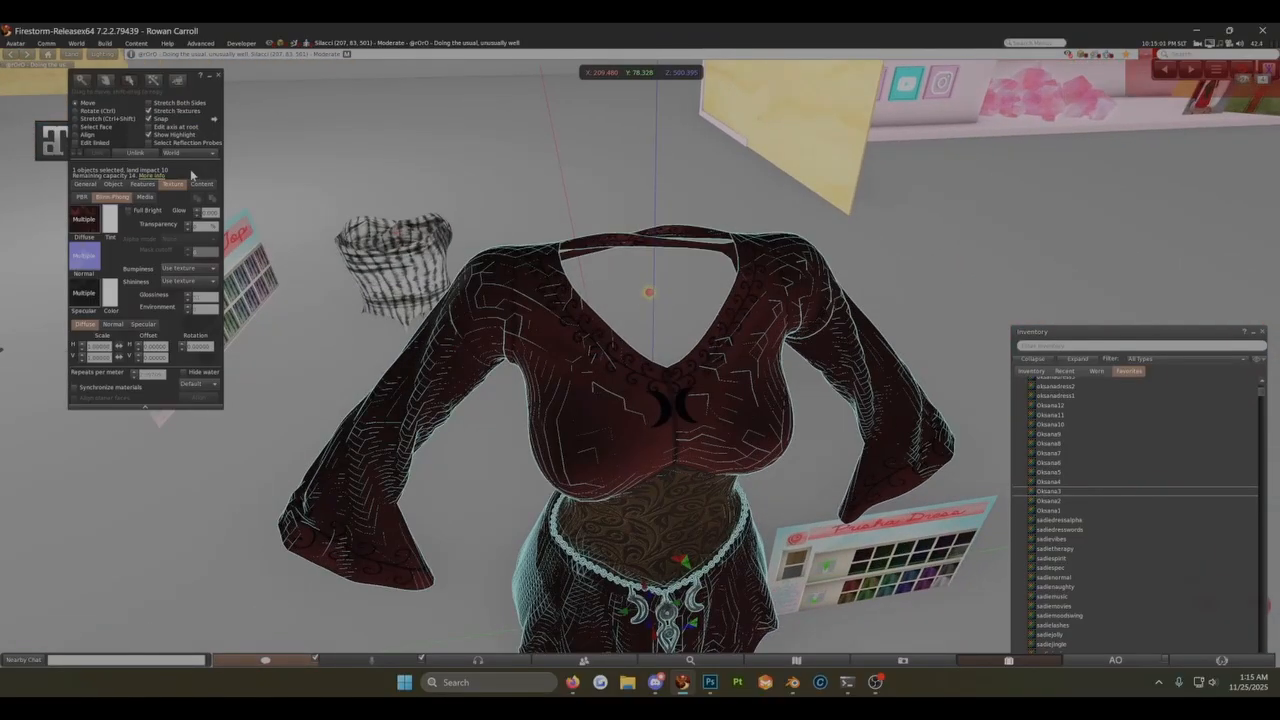
left_click(93, 144)
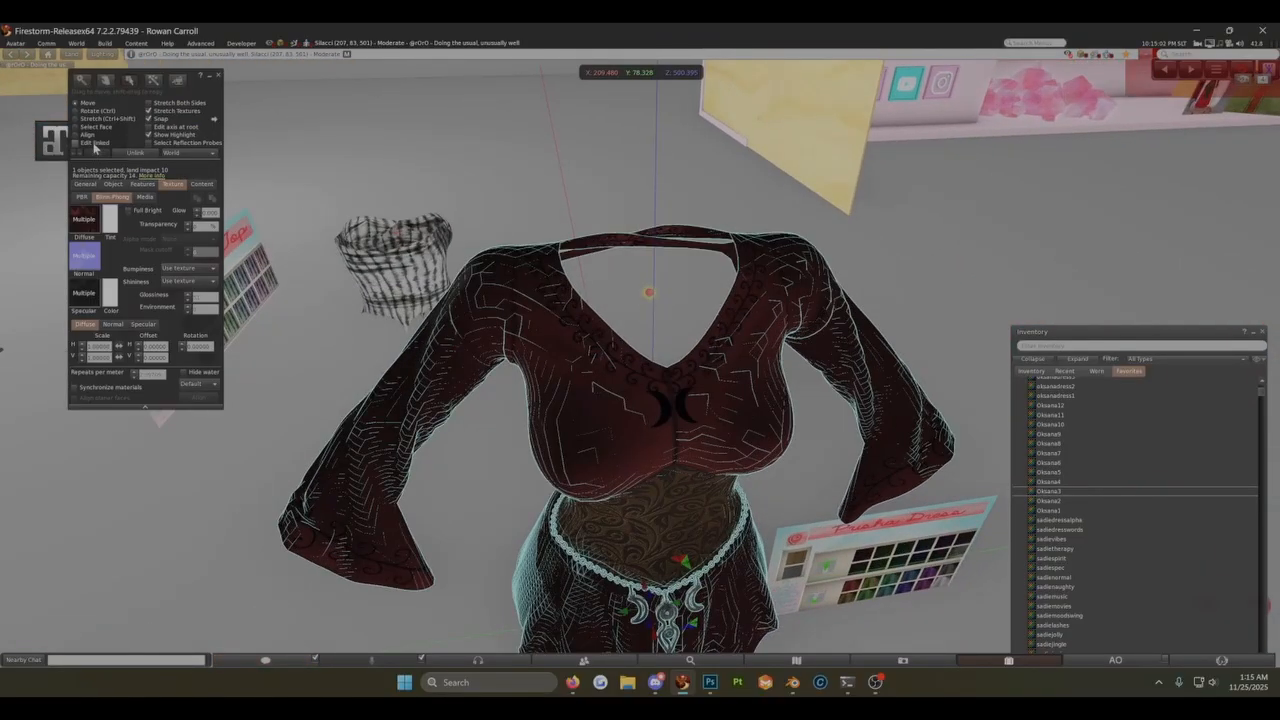
left_click(650, 294)
scroll(657, 305, "up", 3)
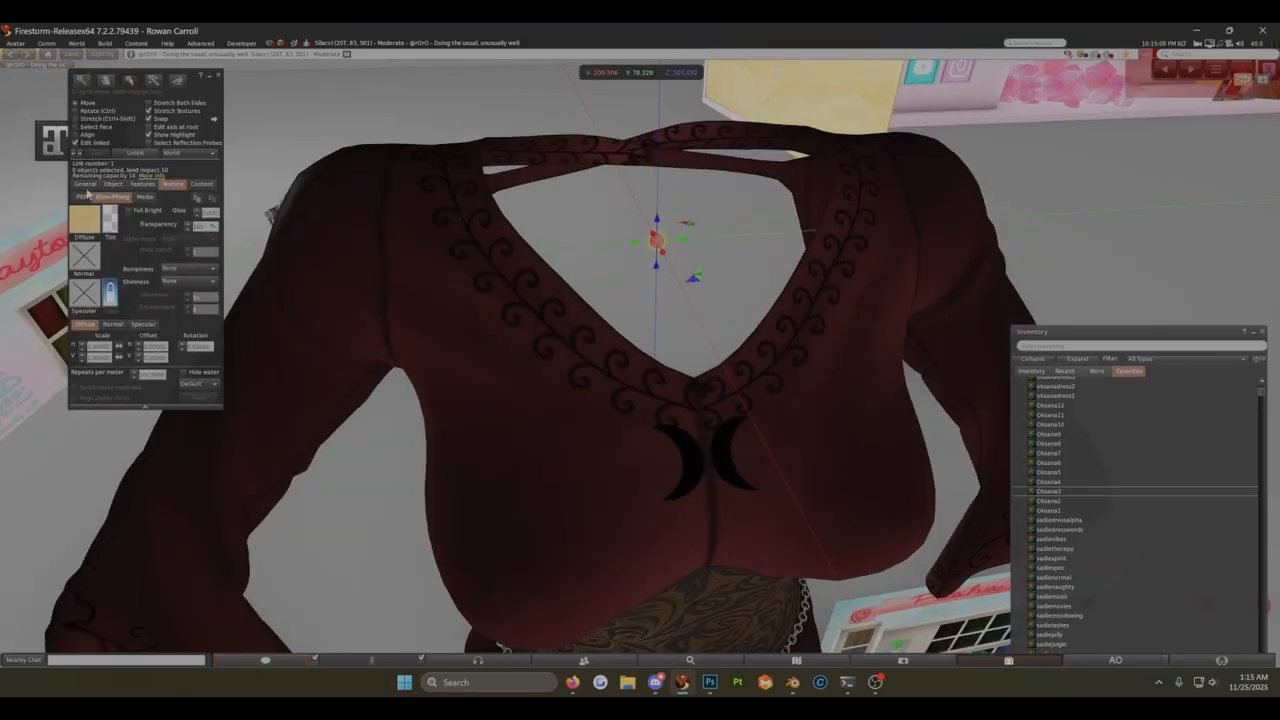
left_click(86, 186)
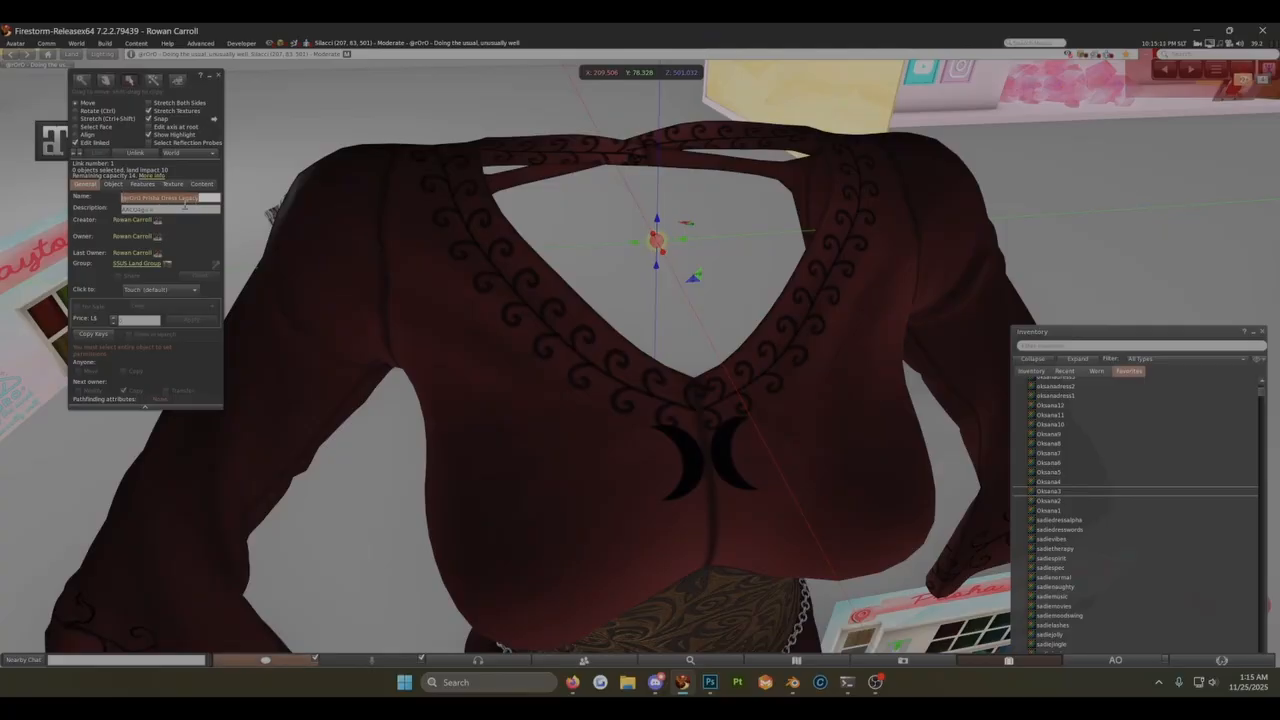
Step: Examine the names of the dress's linked parts: the main dress, the purple skirt, the belt chain and the pendants
scroll(630, 415, "down", 5)
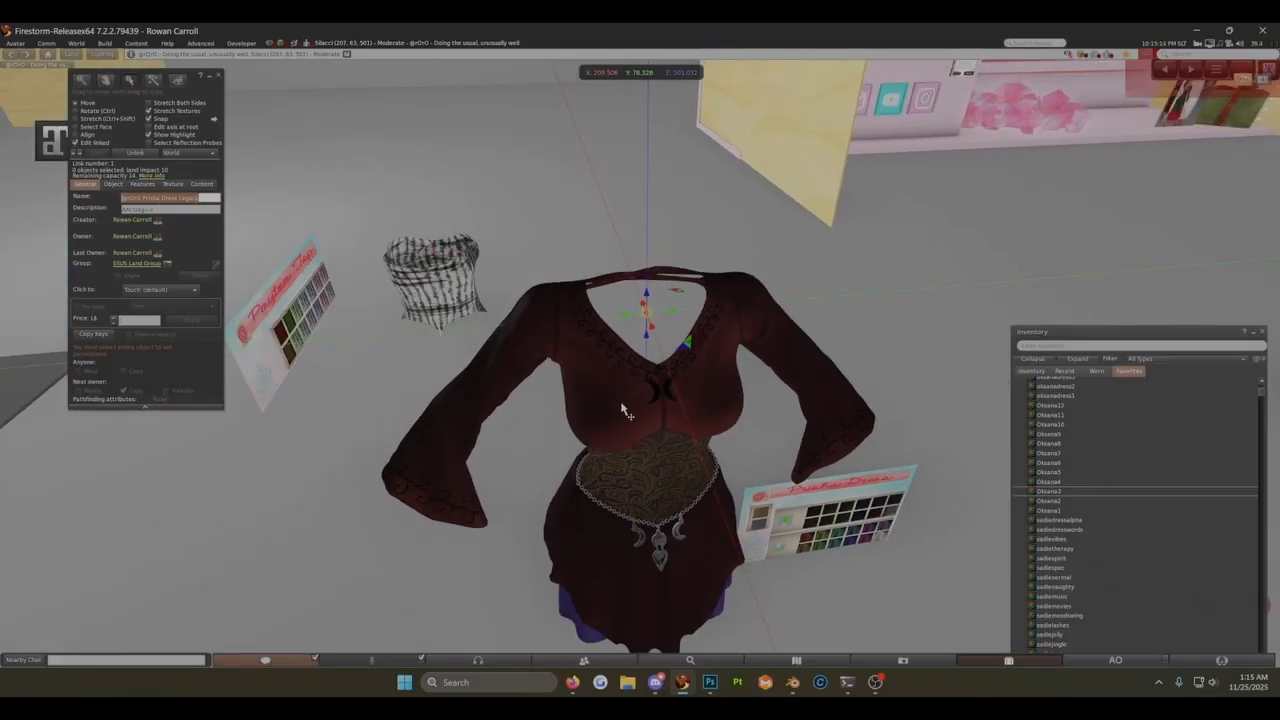
left_click(622, 410)
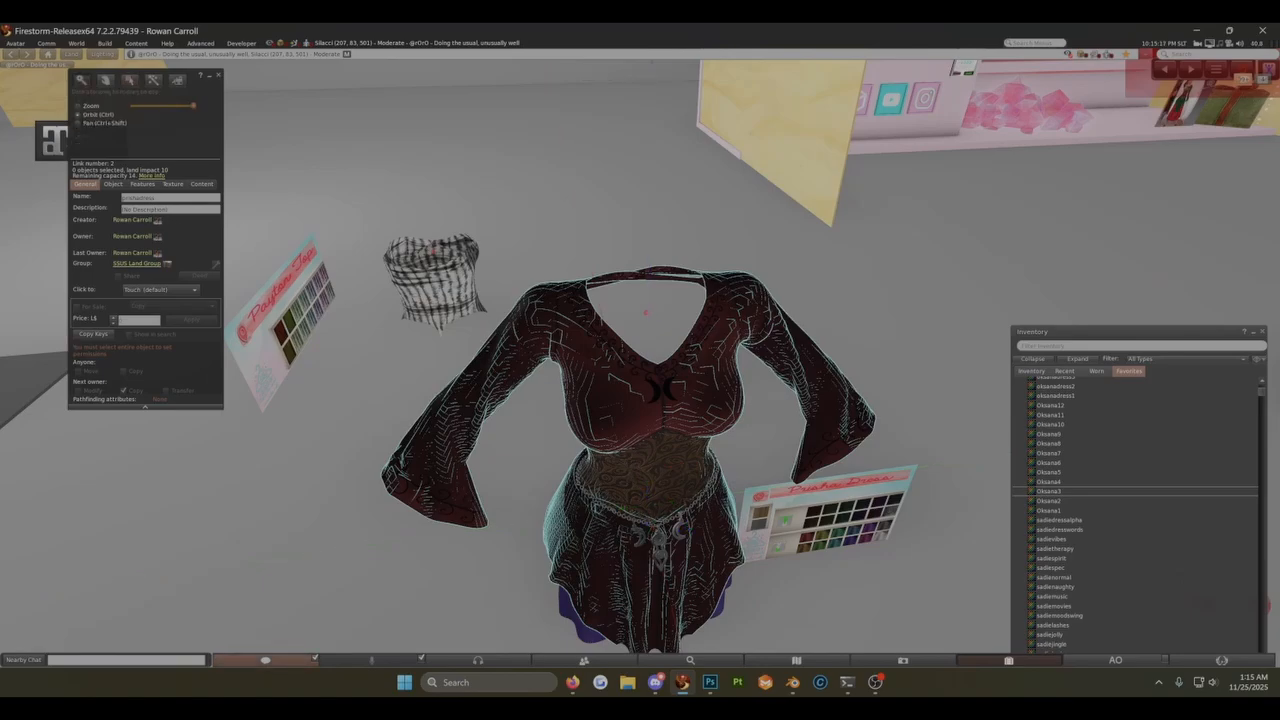
left_click_drag(672, 543, 640, 400, "ctrl+alt")
left_click(504, 514)
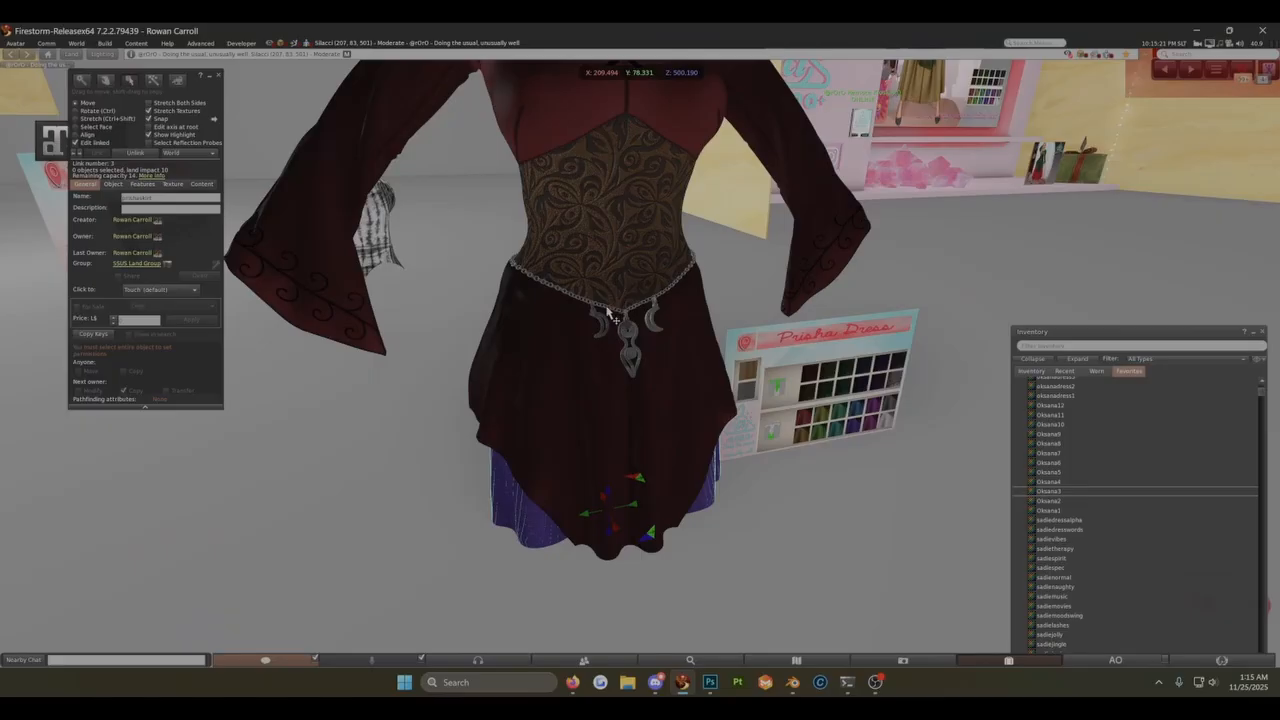
left_click(607, 313)
left_click(597, 311)
scroll(597, 311, "up", 4)
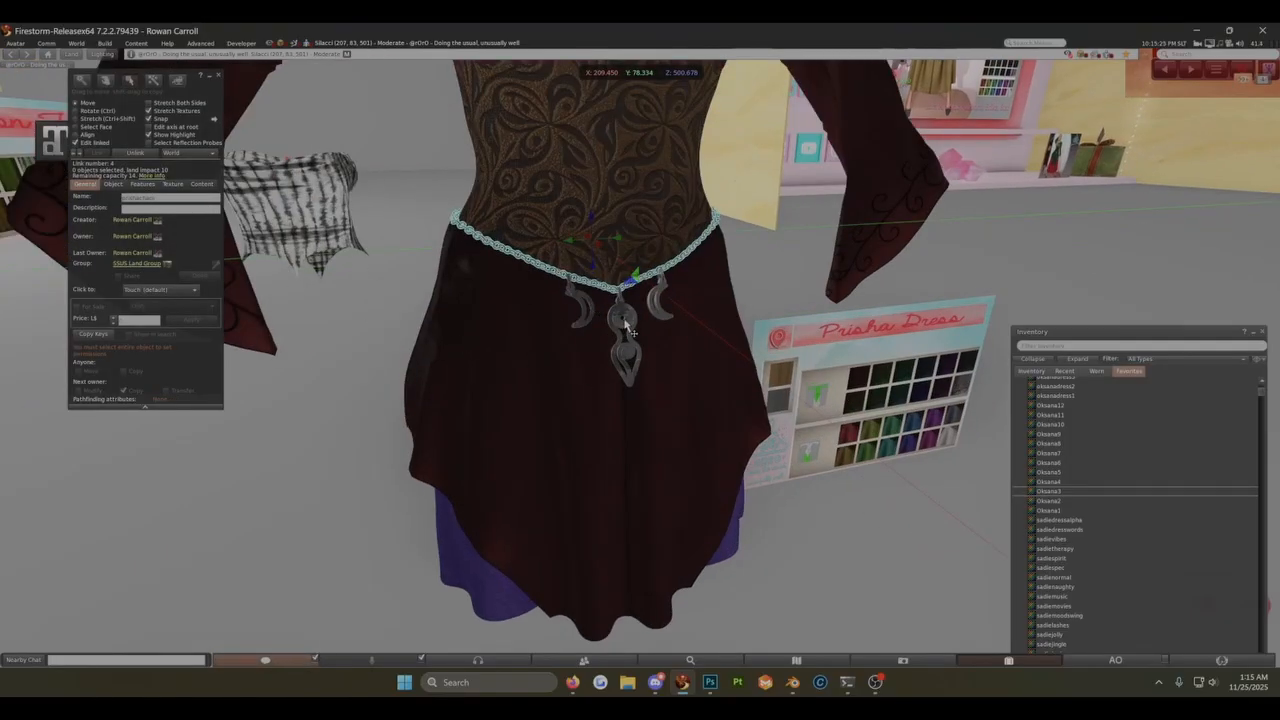
left_click(627, 326)
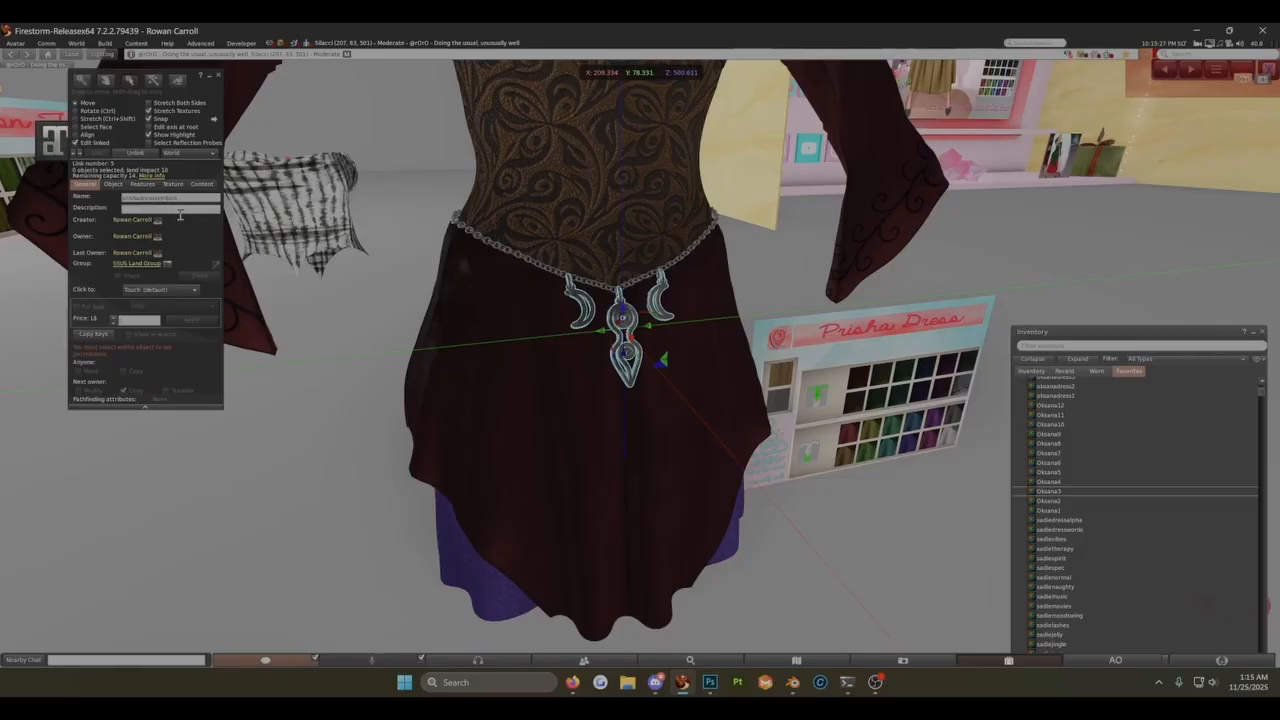
Step: Examine the names and descriptions of the Prisha Dress HUD's red swatches in both fabric sections and its gold metal swatch against the belt
left_click_drag(720, 344, 642, 361, "alt")
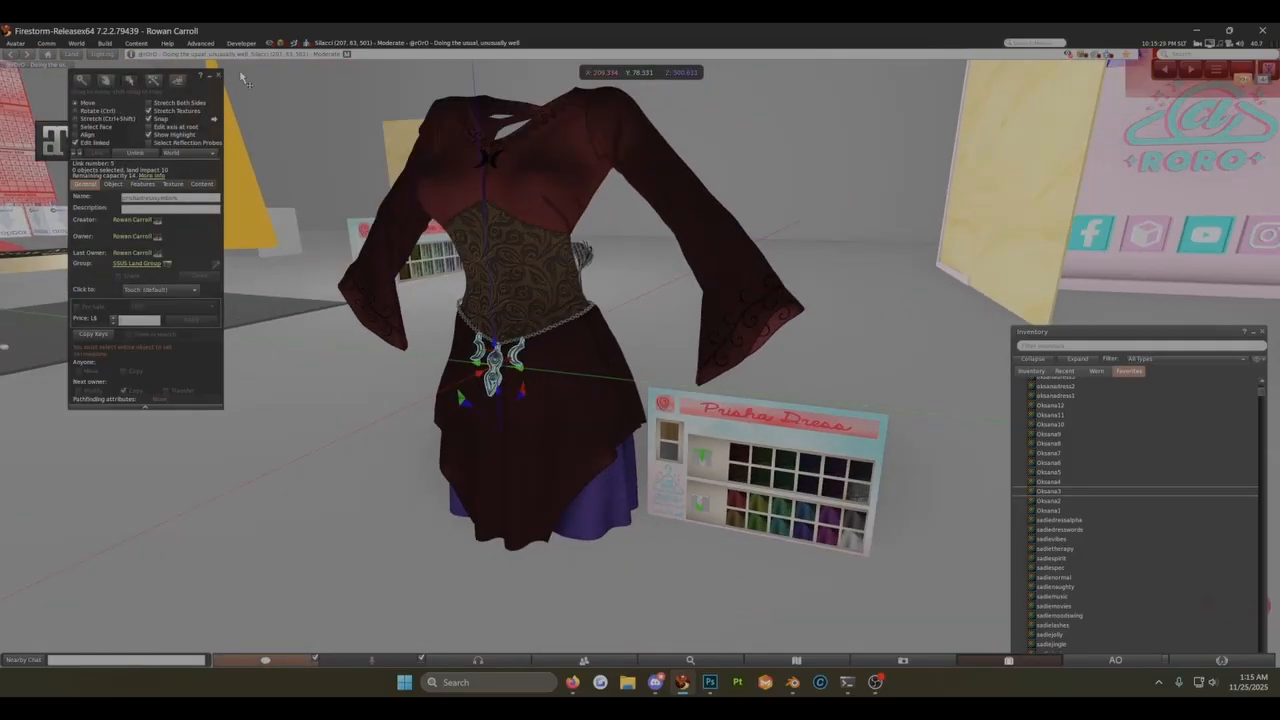
left_click_drag(771, 414, 640, 360, "alt")
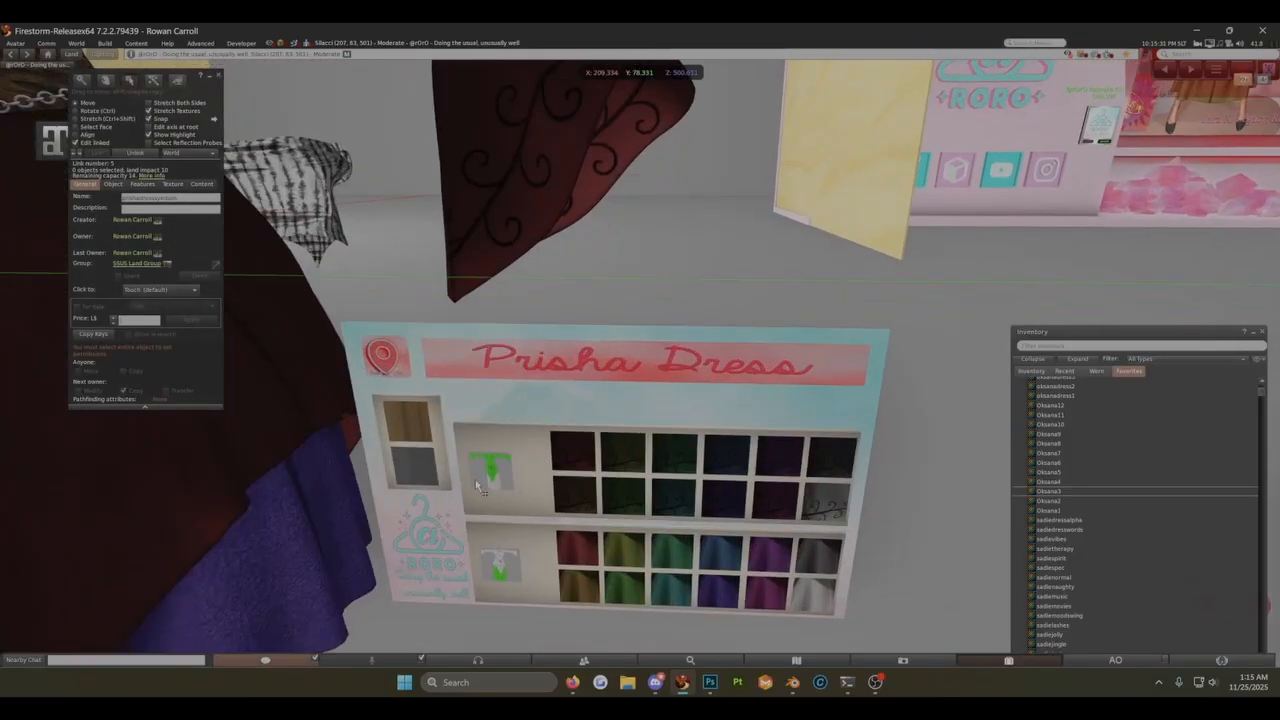
left_click(533, 410)
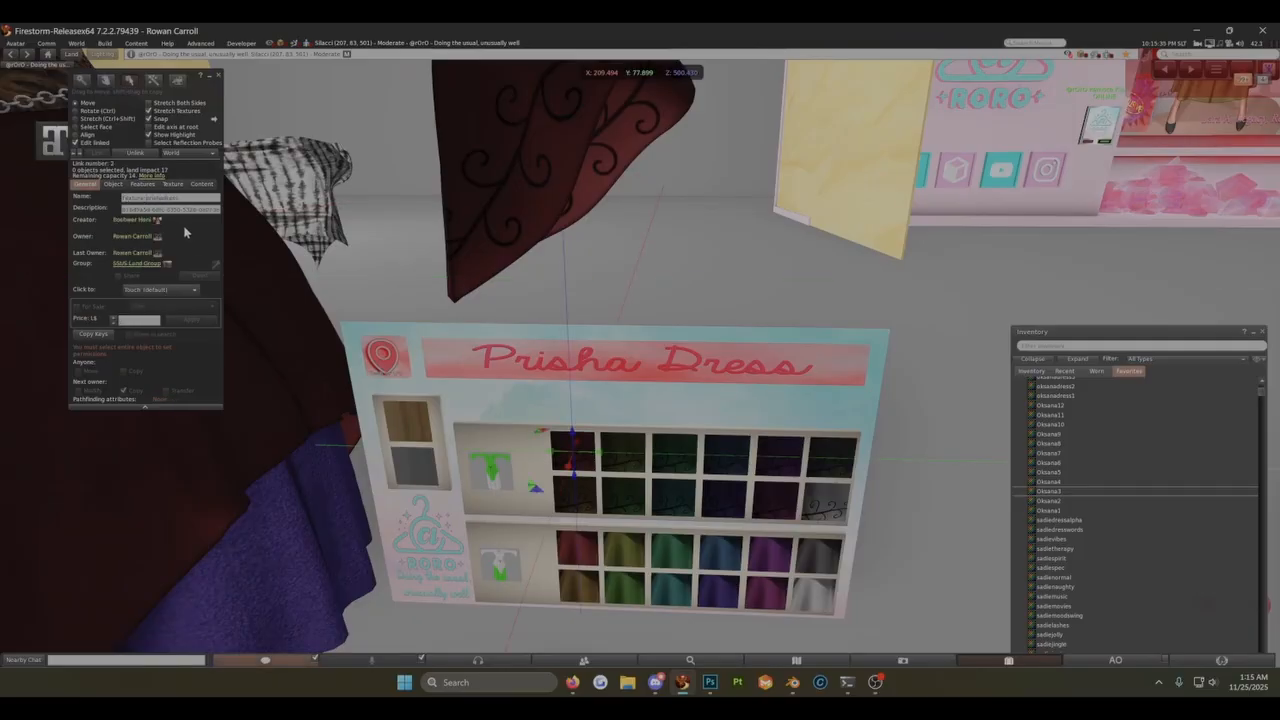
left_click(573, 548)
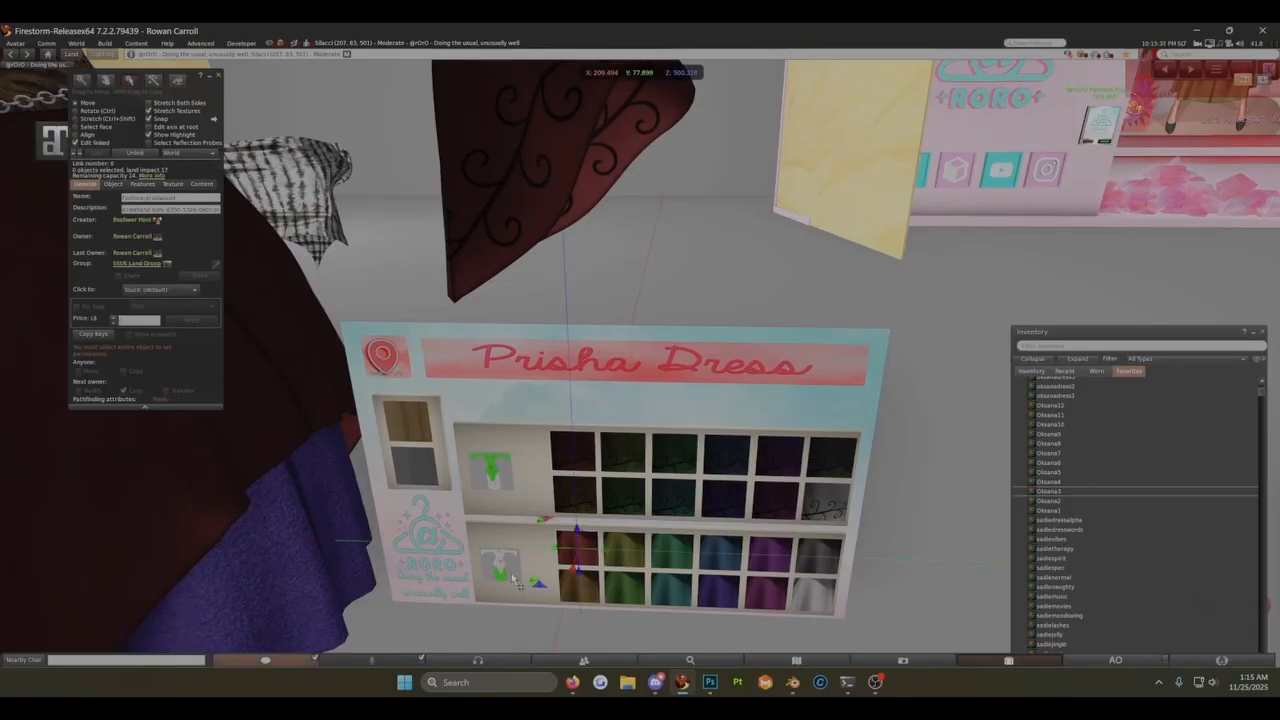
left_click(149, 197)
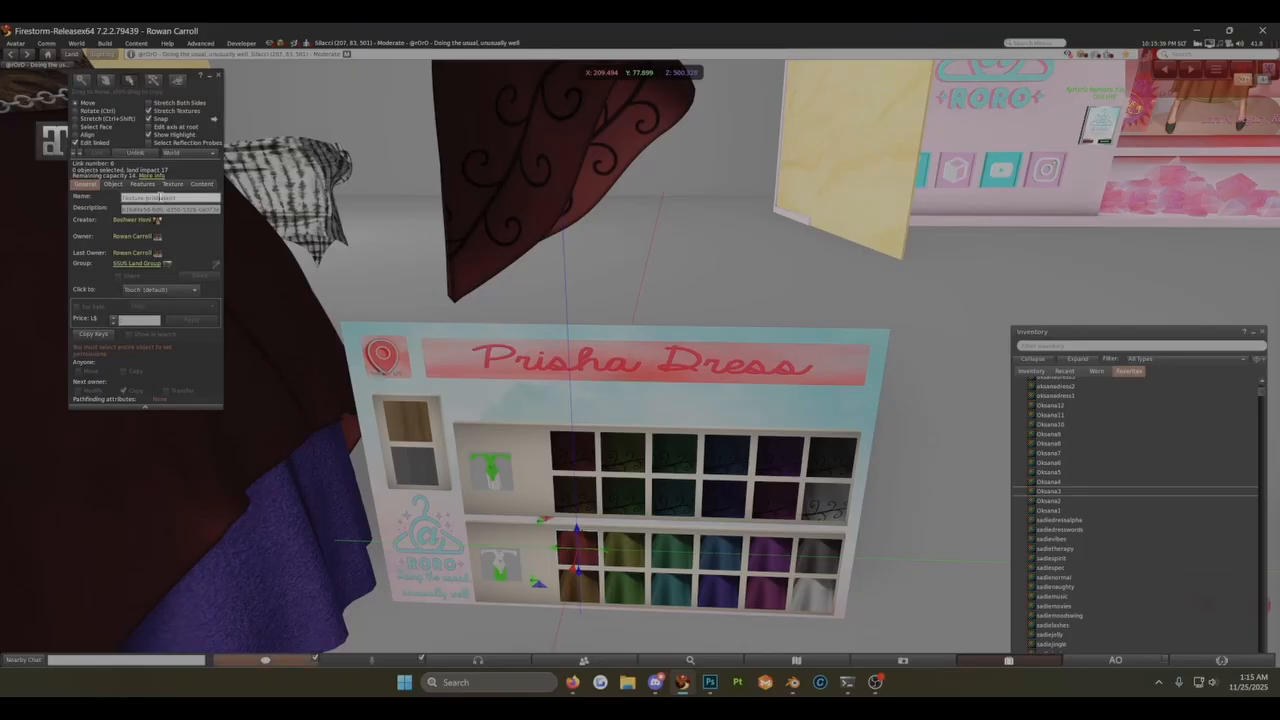
left_click(402, 415)
scroll(401, 414, "down", 2)
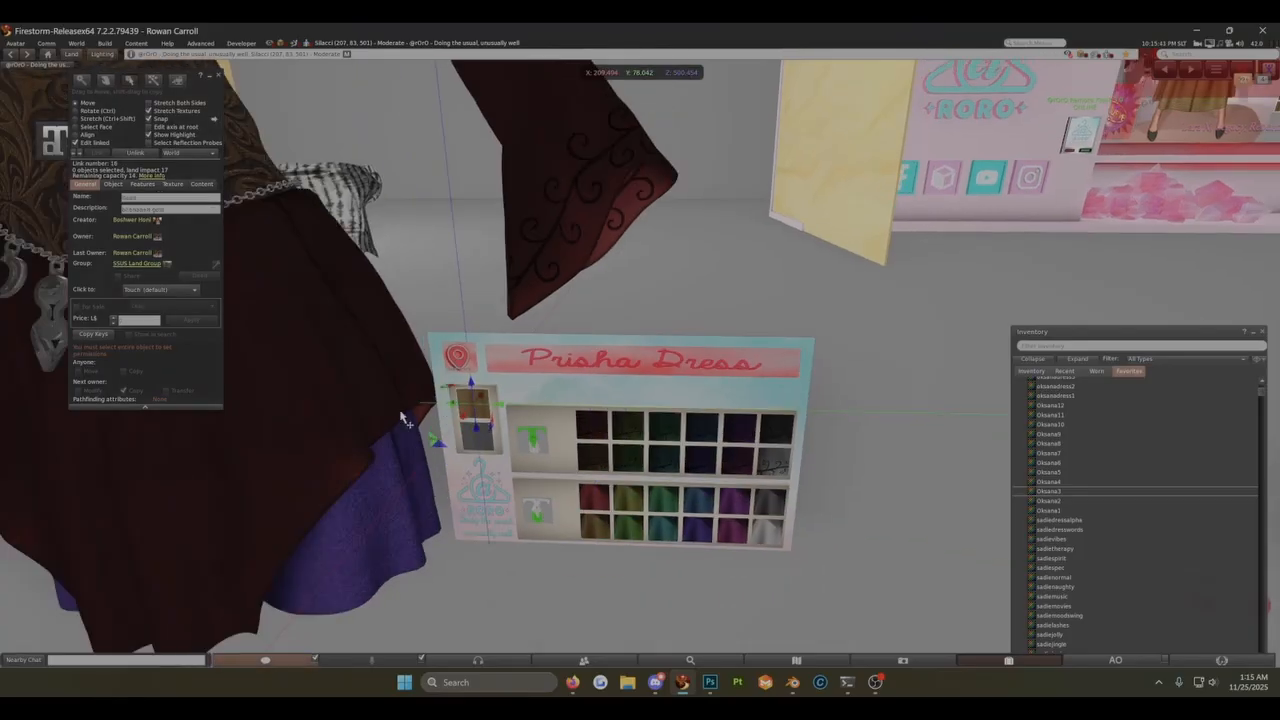
left_click(236, 250, "alt")
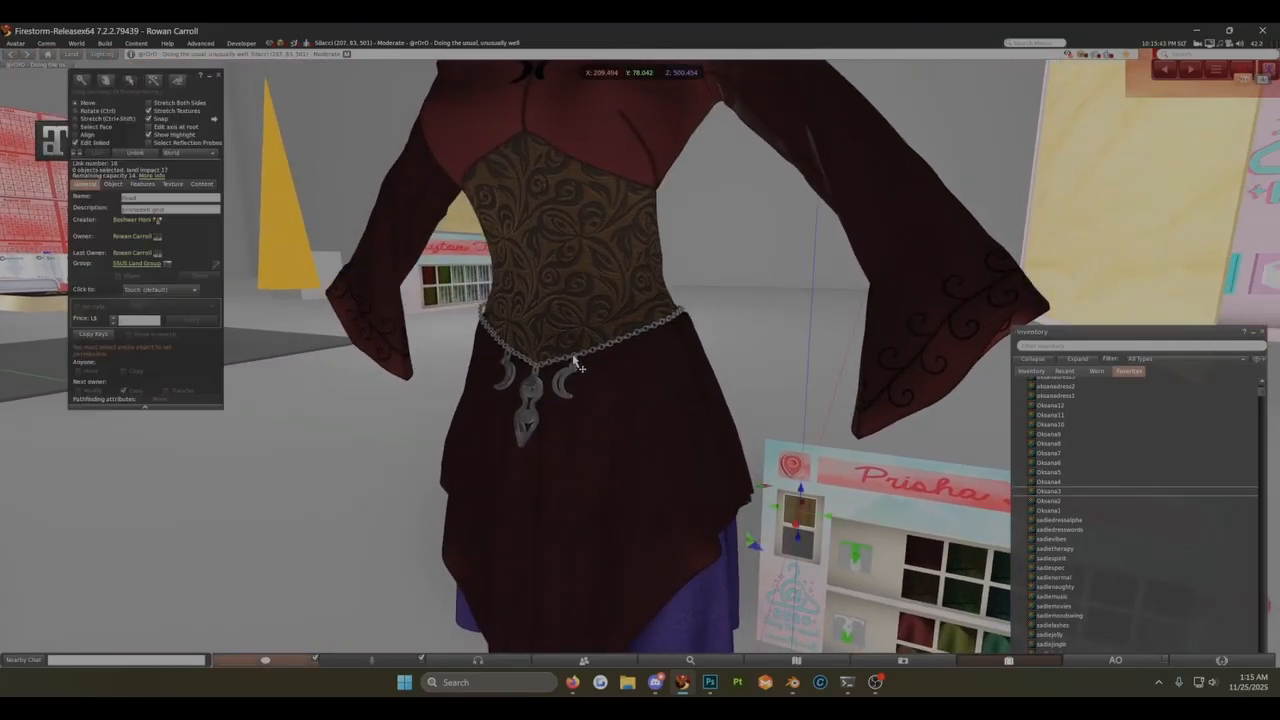
Step: Examine the link names of the belt chain, the pendants and the HUD's gold metal swatch once more
left_click(578, 356)
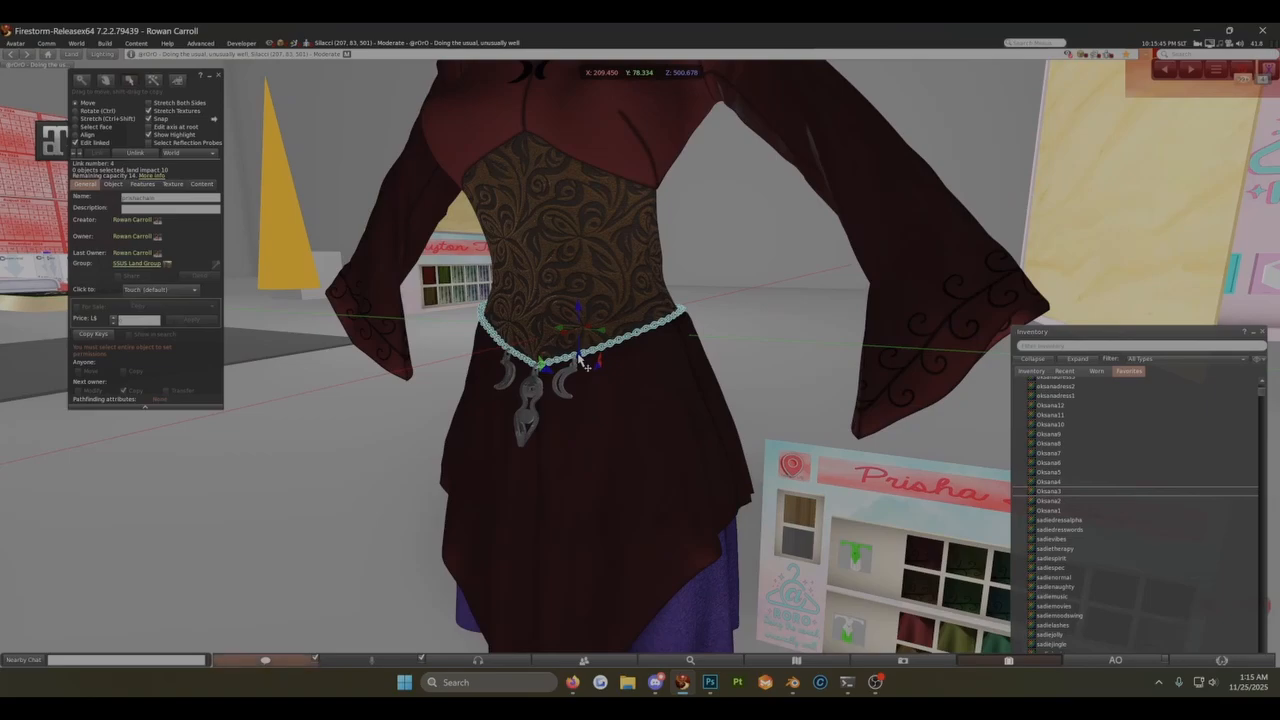
left_click(564, 398)
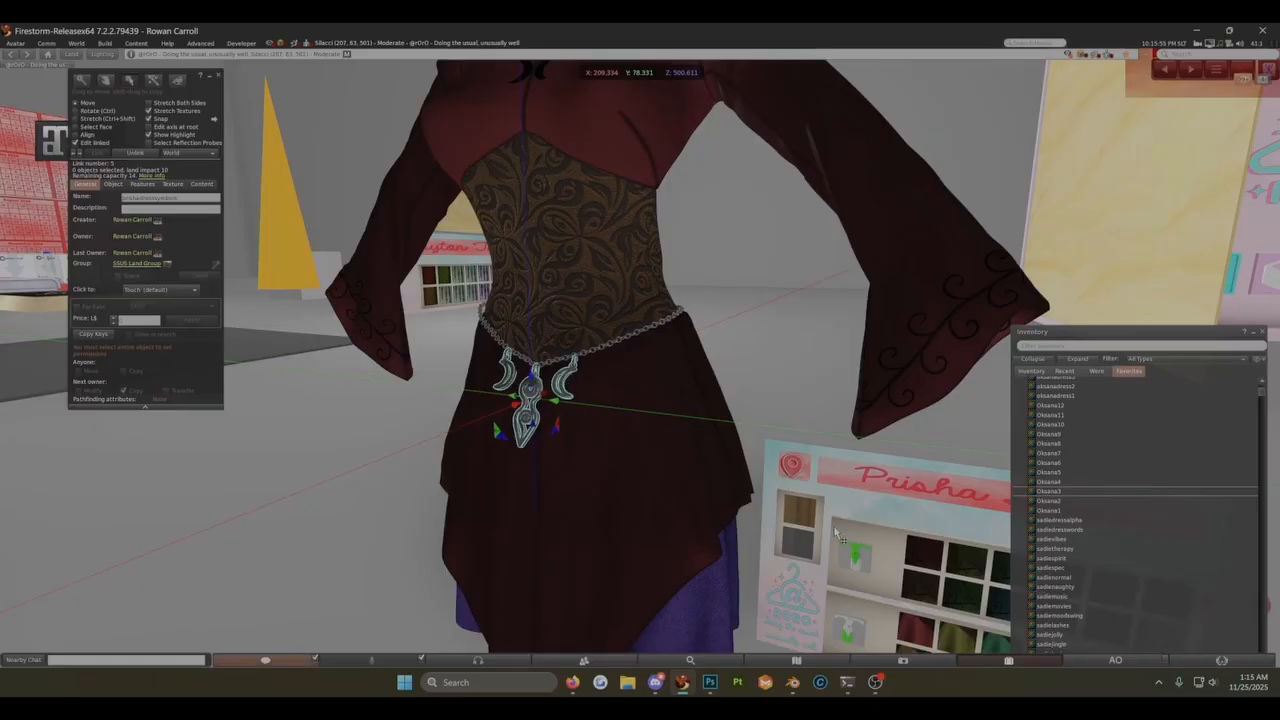
left_click(795, 515)
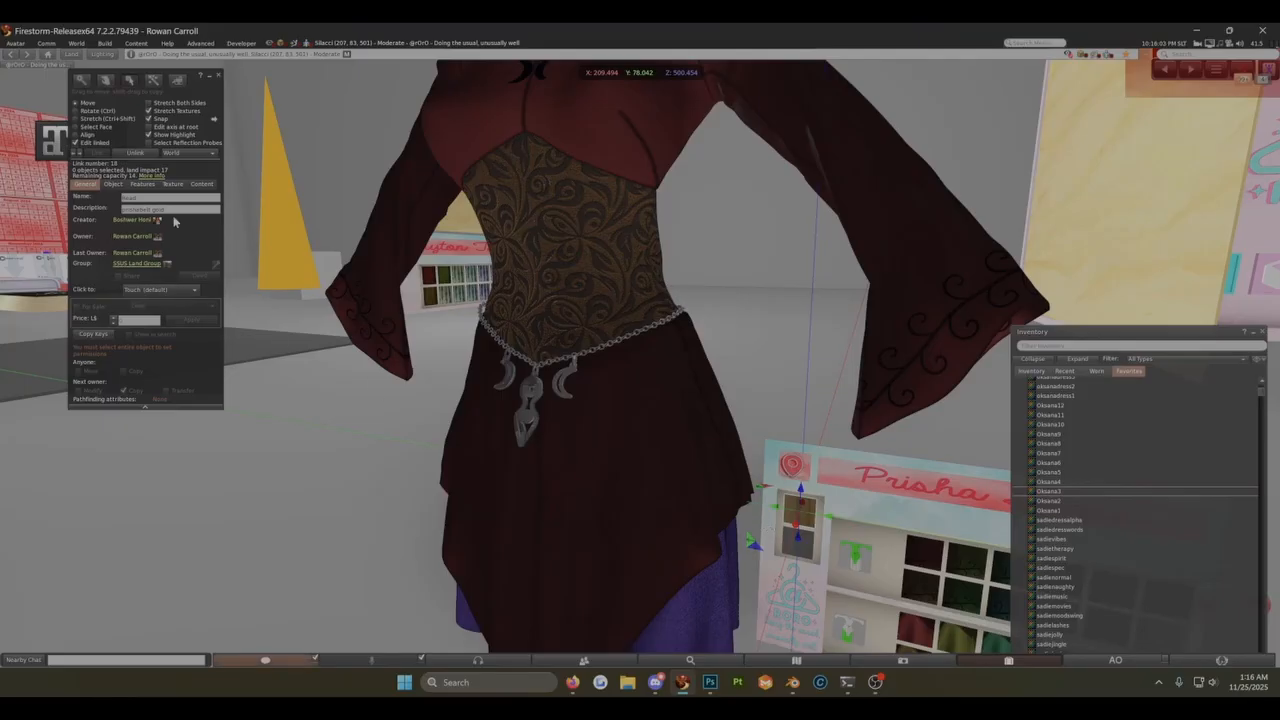
scroll(884, 584, "down", 1)
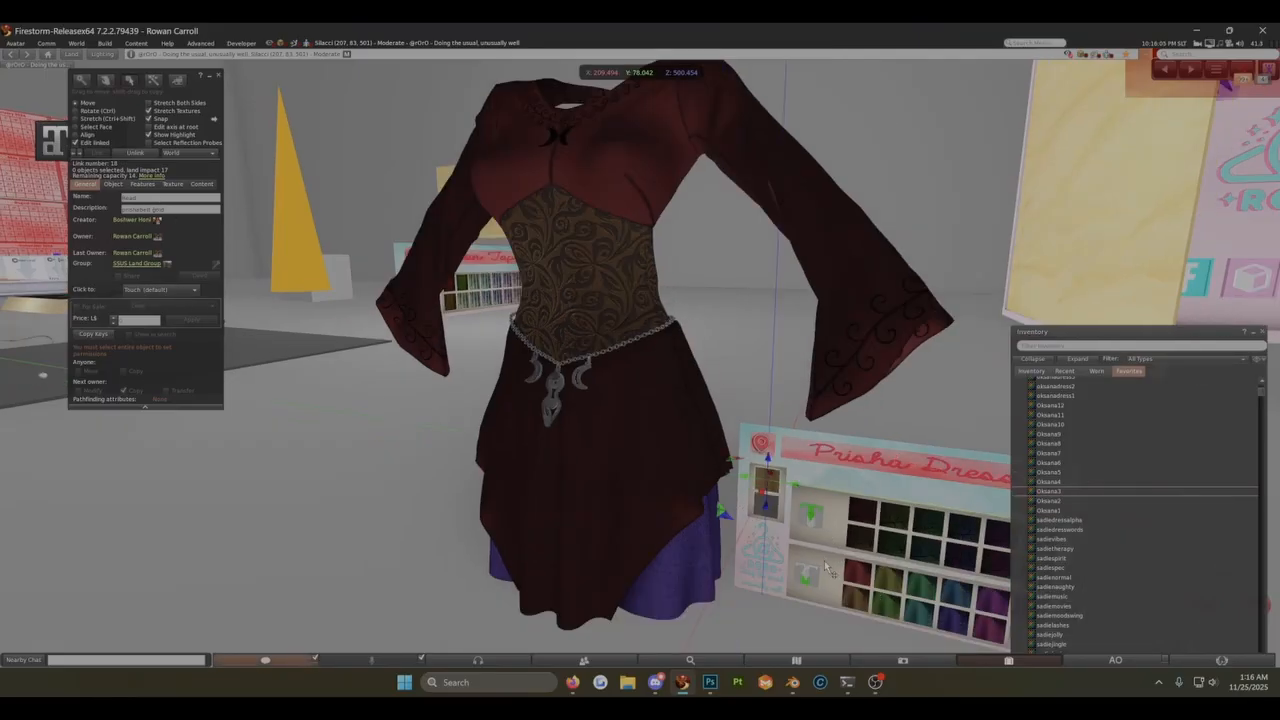
Step: Open the prishabelt gold notecard from the contents of the Prisha Dress HUD's root prim
left_click(655, 466)
left_click(203, 185)
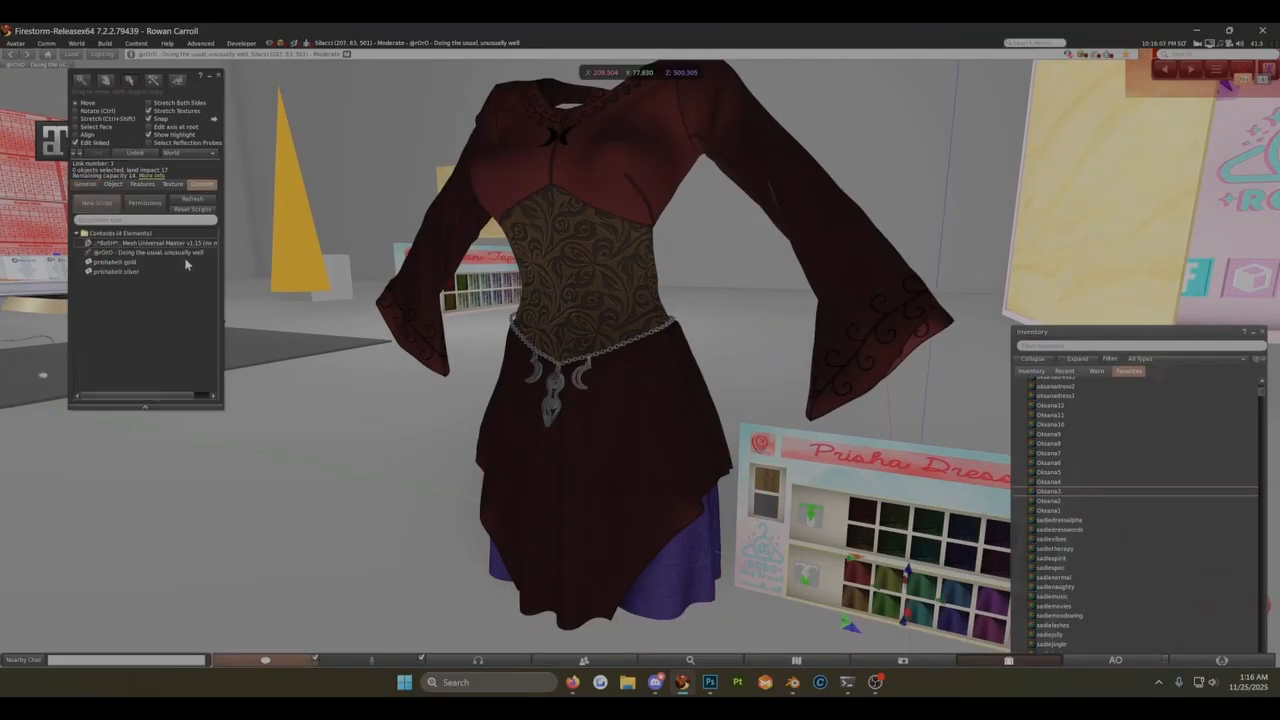
double_click(120, 262)
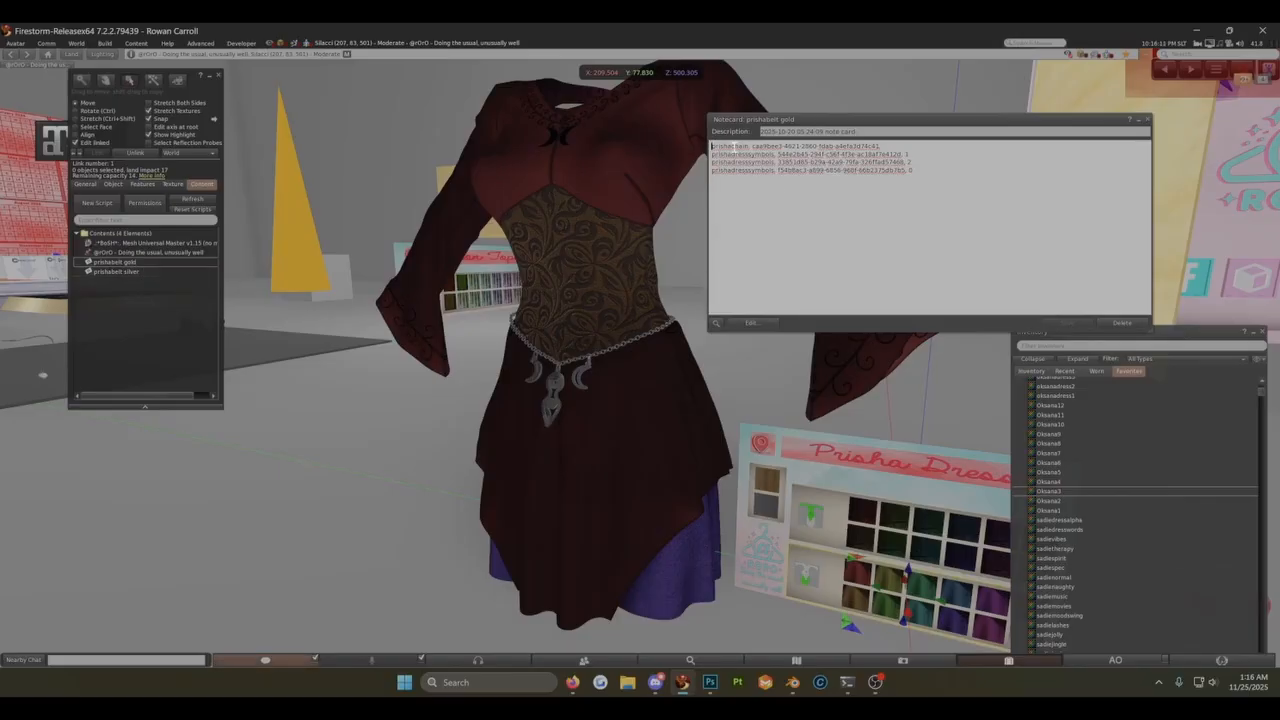
Step: Examine the notecard's first line, from the belt chain's prim name to the texture UUID at its end
triple_click(729, 146)
left_click(729, 146)
double_click(729, 146)
scroll(632, 318, "down", 2)
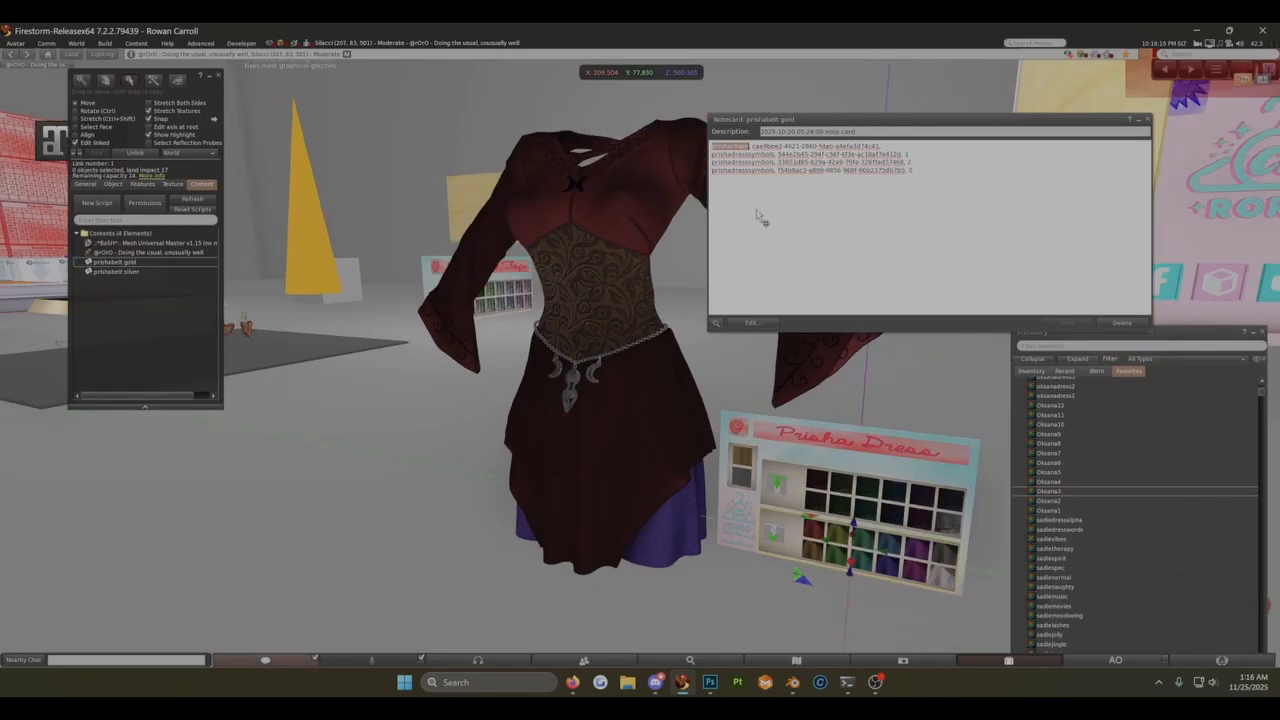
left_click(798, 146)
double_click(798, 146)
left_click(888, 146)
Step: Cycle through faces 0, 1 and 2 of the belt pendants and show their prim name for comparison with the notecard
scroll(603, 346, "up", 5)
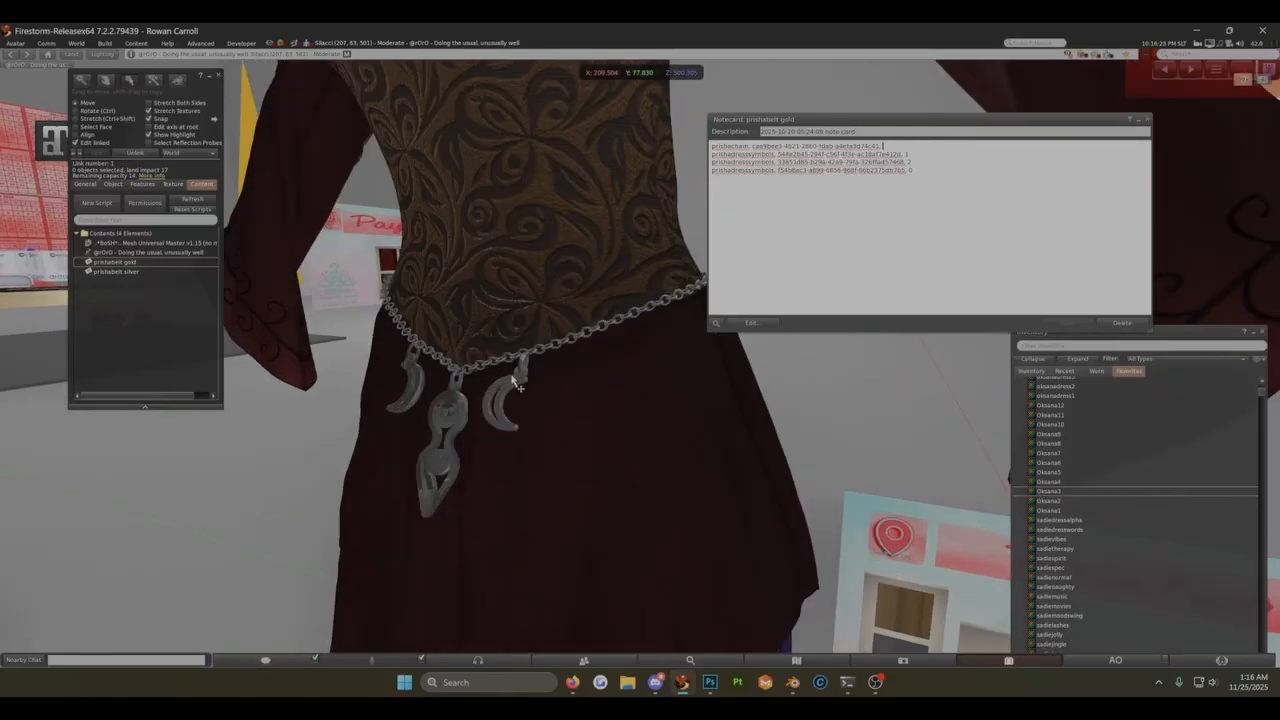
left_click(518, 383)
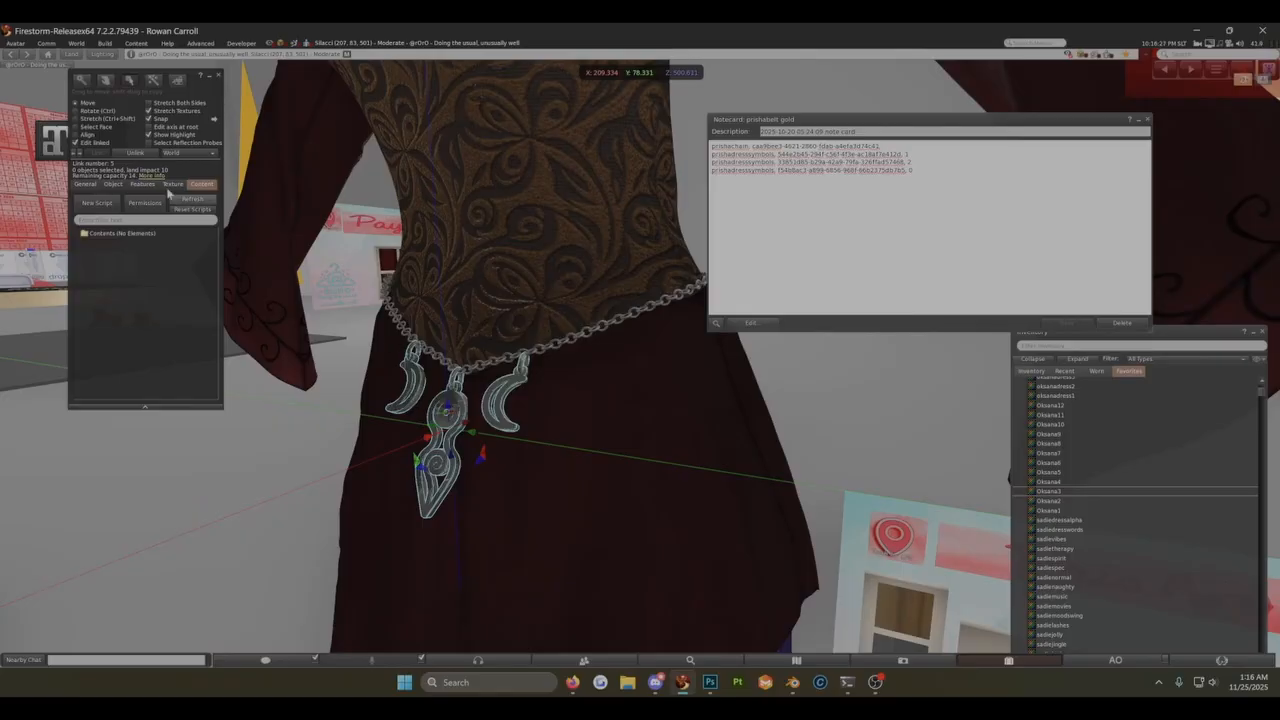
left_click(76, 126)
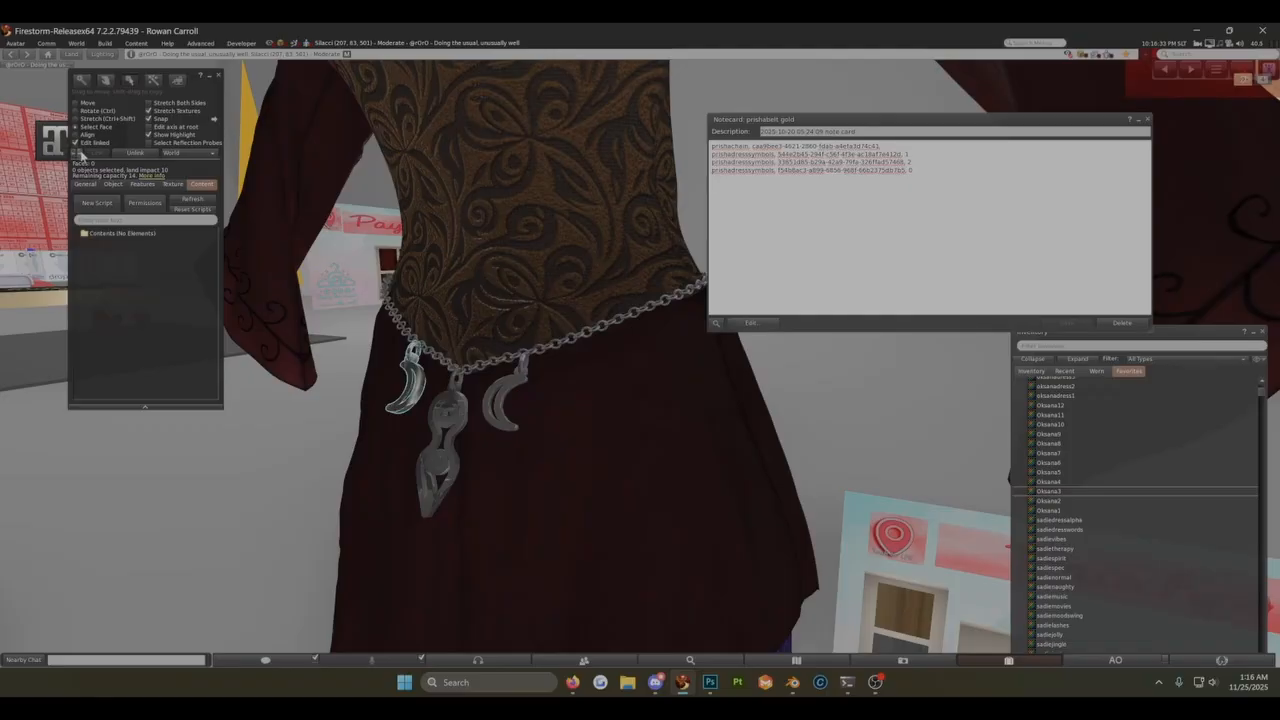
left_click(80, 155)
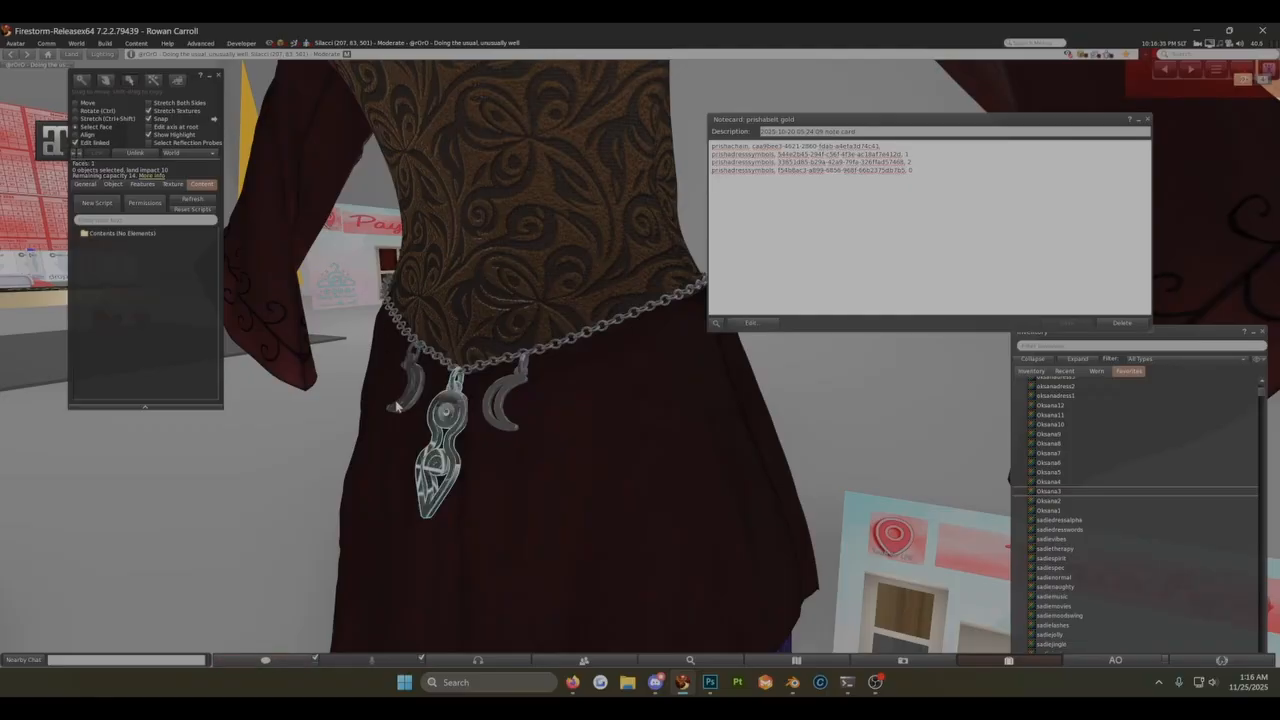
left_click(80, 156)
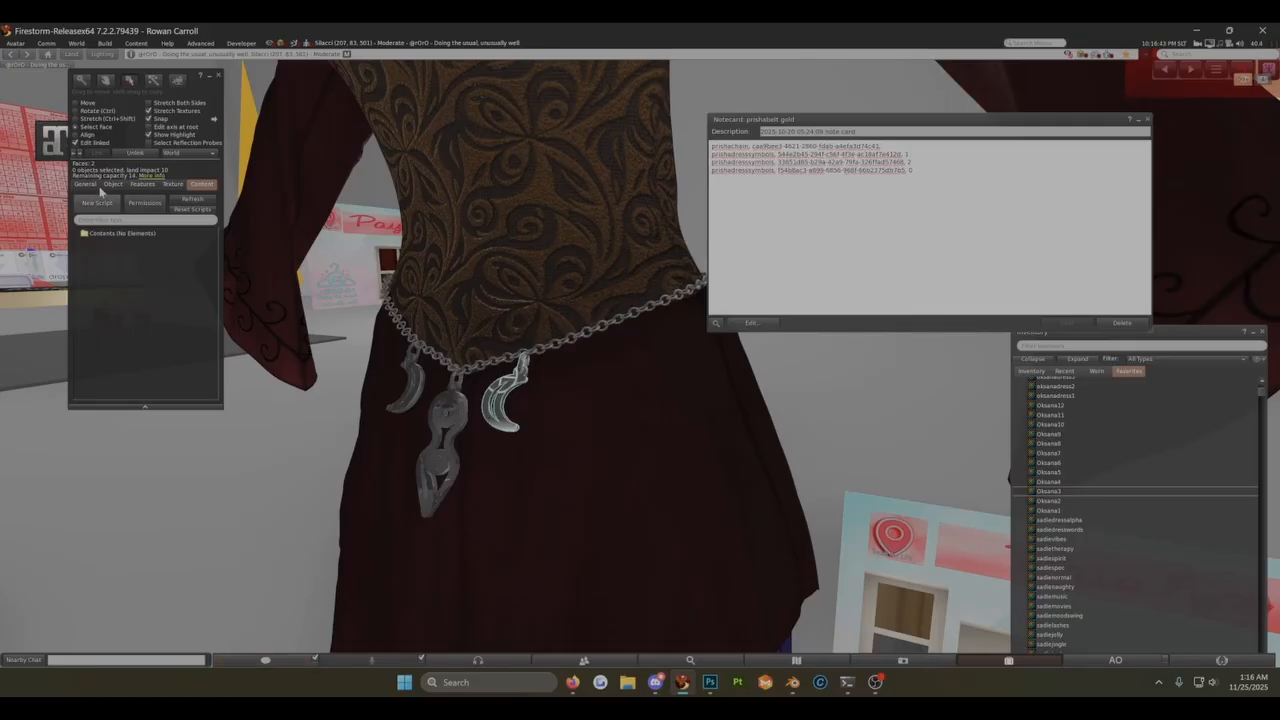
left_click(85, 184)
left_click(137, 198)
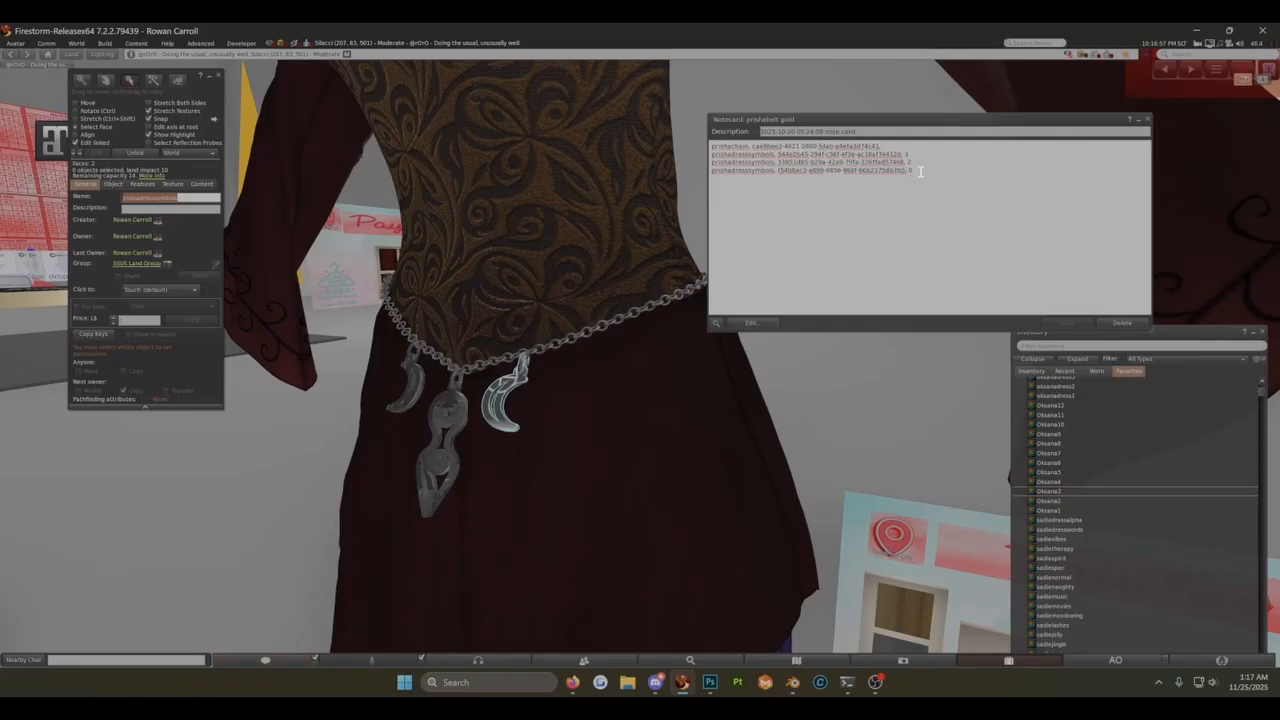
Step: Close the notecard and compare the HUD root's contents with the gold swatch's name and description
left_click(1147, 119)
key("Escape")
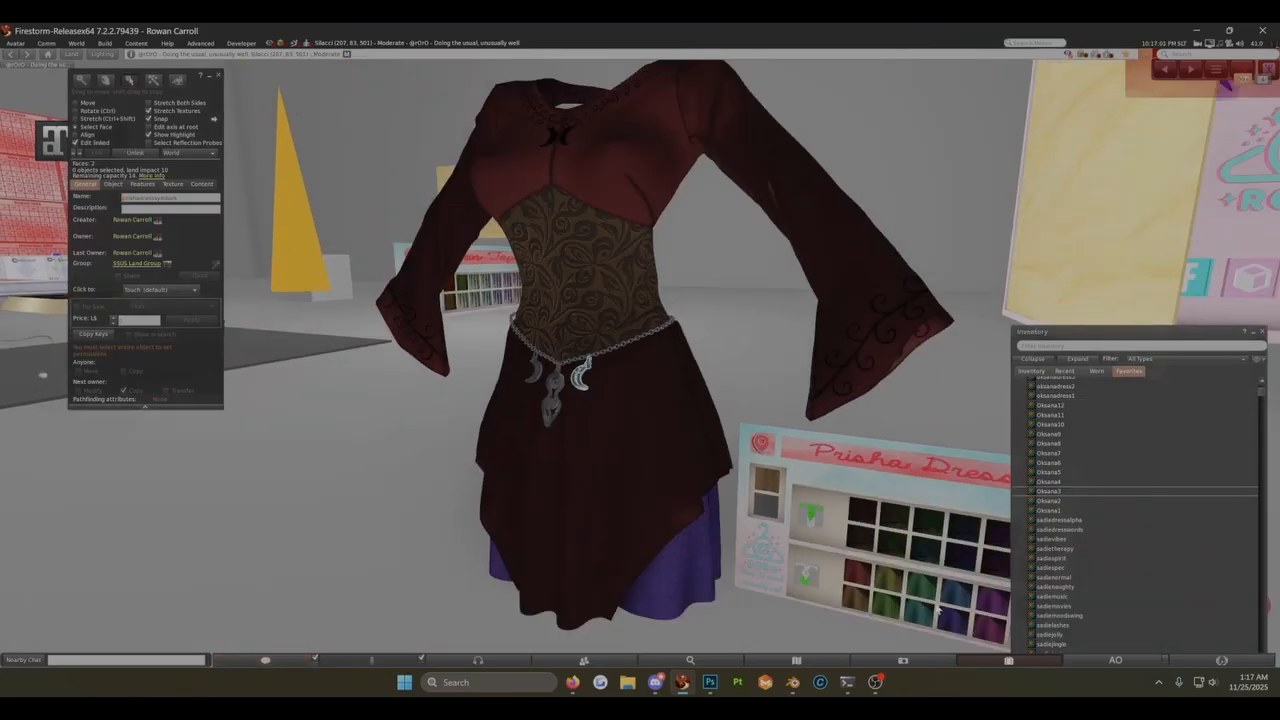
left_click(822, 578)
left_click(203, 185)
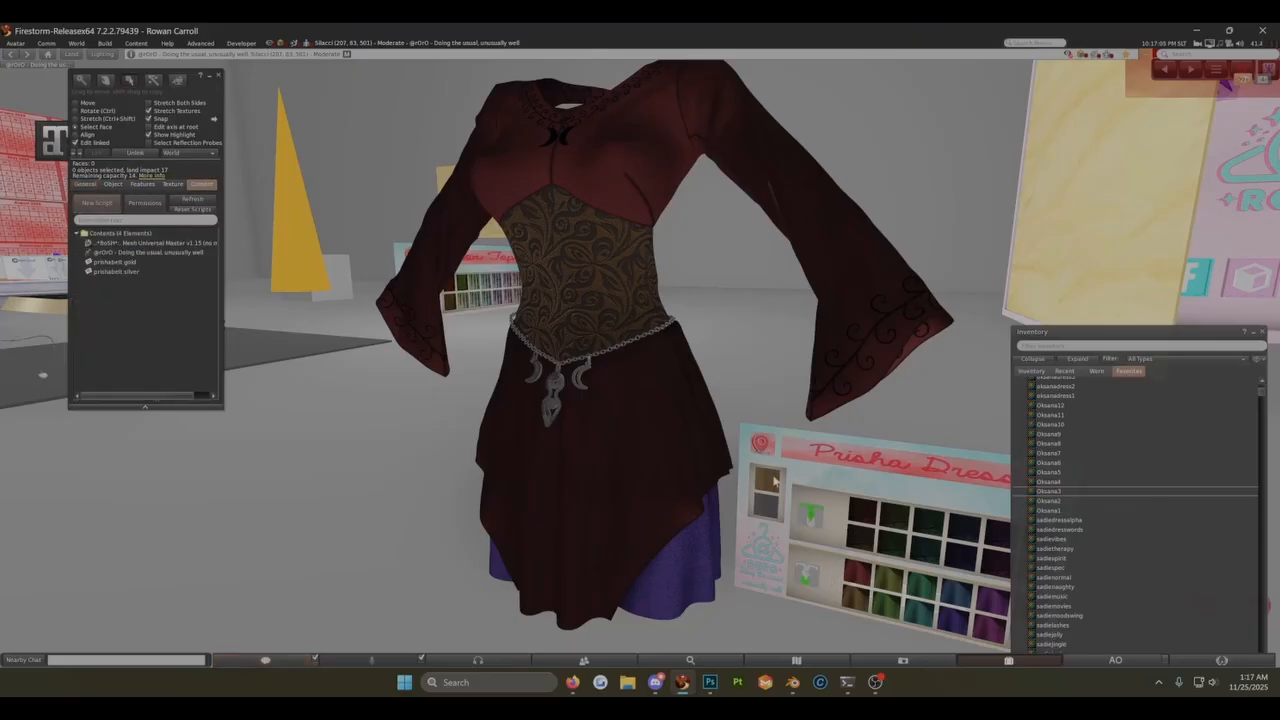
left_click(774, 479)
left_click(80, 185)
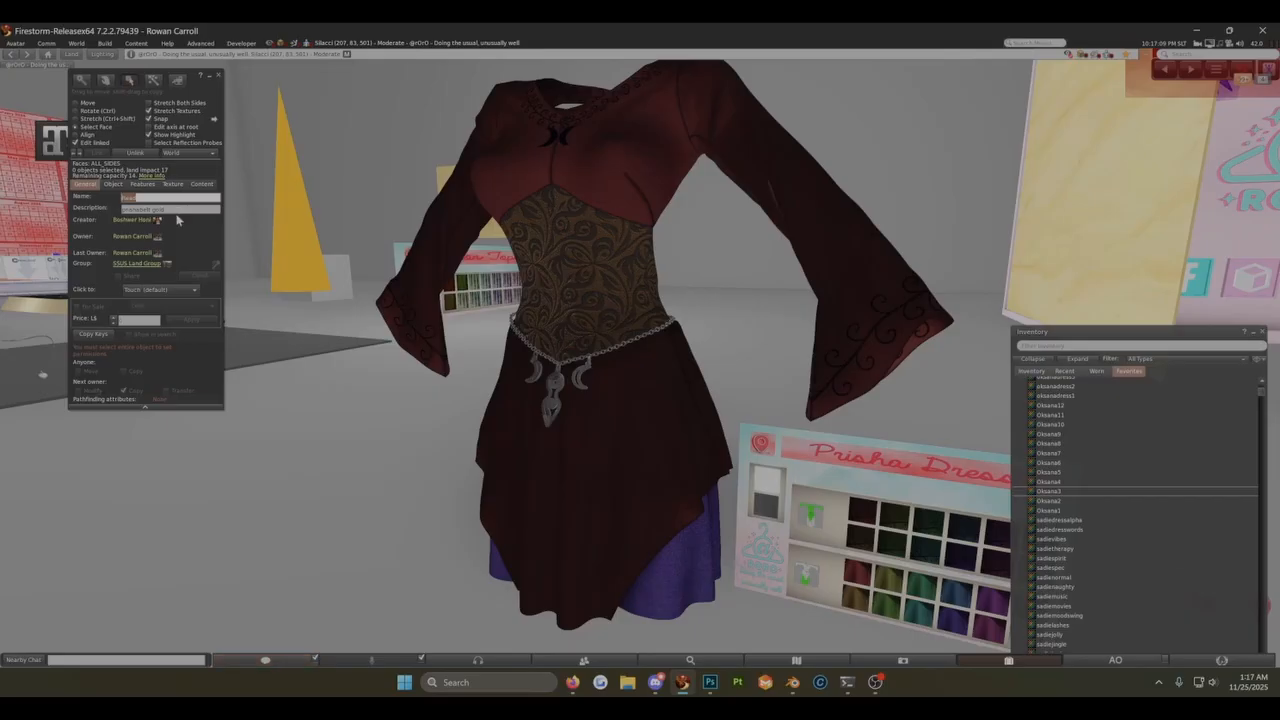
Step: Inspect the HUD's gold and silver swatches up close, turn off face and linked-part editing, and close the build window
left_click_drag(769, 494, 628, 358, "alt")
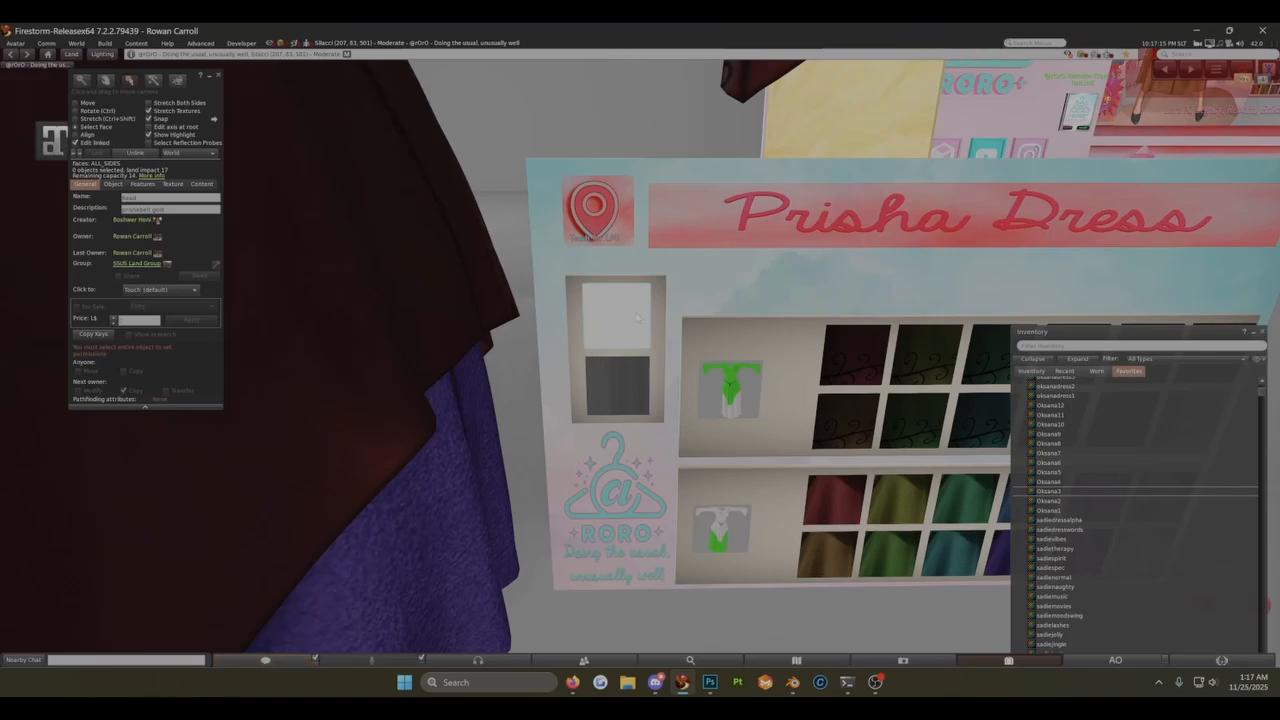
left_click(628, 400)
left_click(617, 315)
left_click(76, 143)
left_click(86, 103)
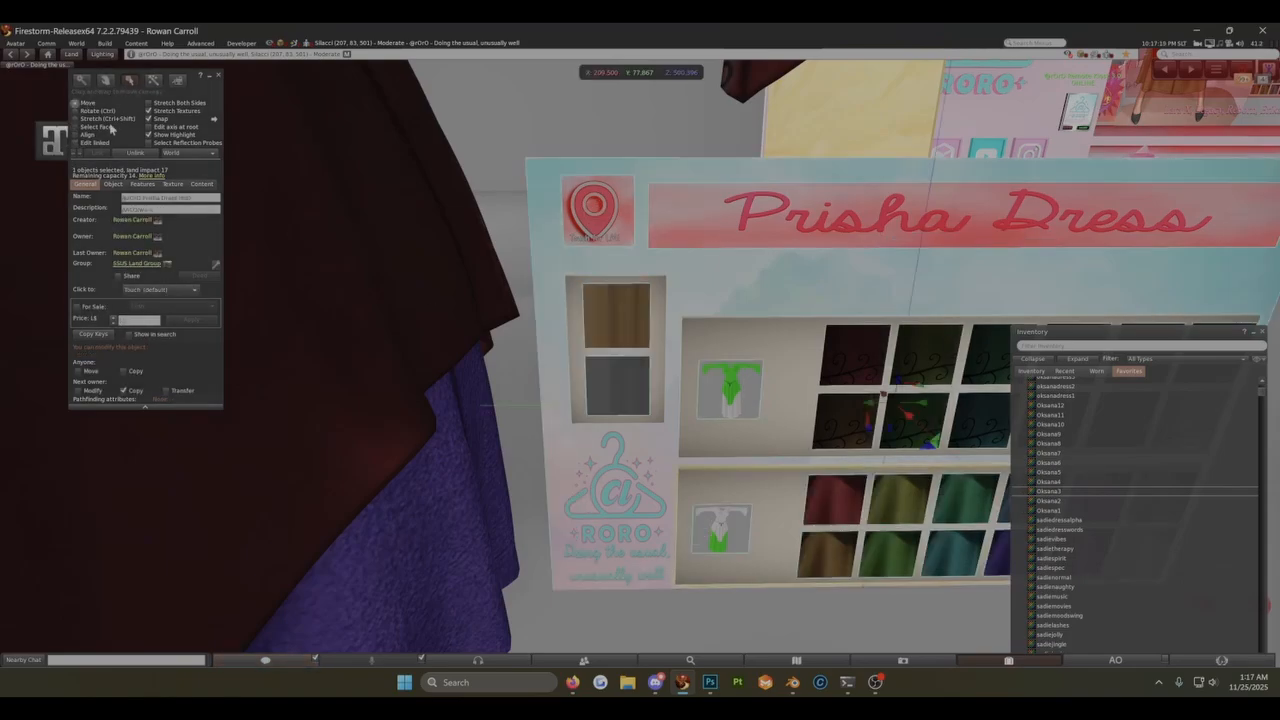
left_click(219, 77)
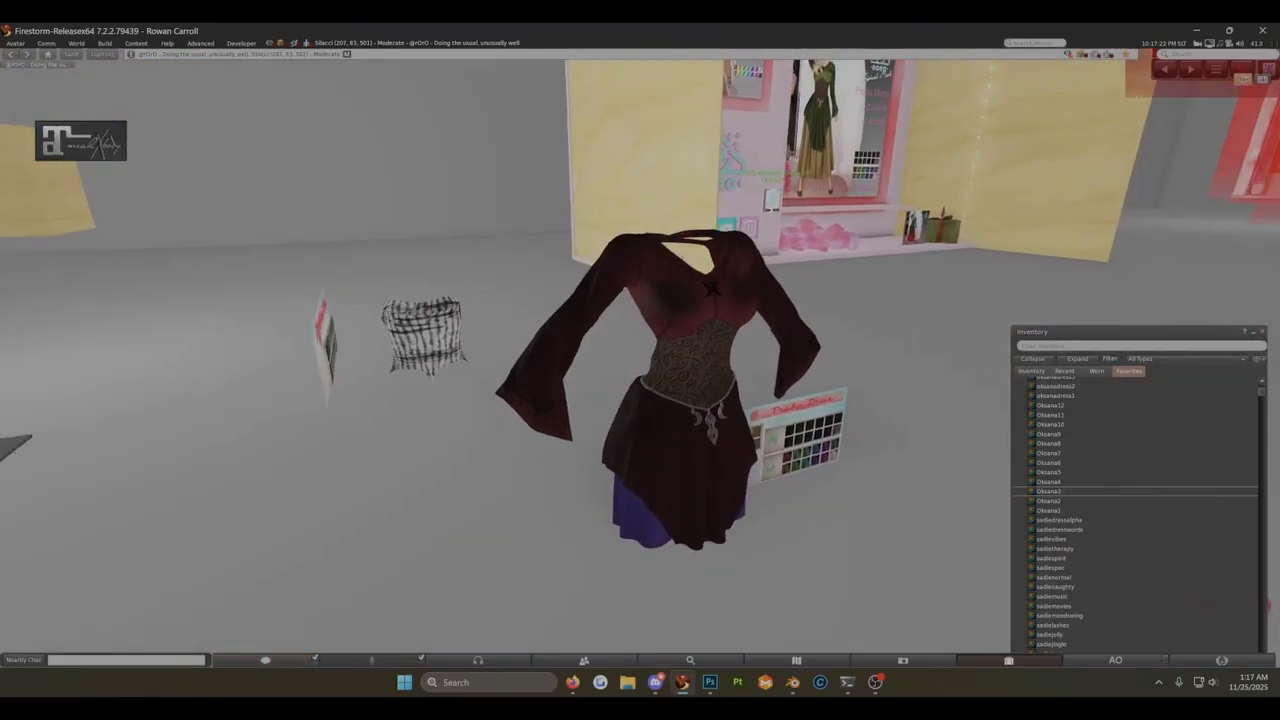
Step: Open the striped mesh top beside the Payton Top HUD for editing and show its contents
left_click_drag(640, 360, 320, 430, "ctrl+alt")
left_click_drag(840, 256, 640, 362, "alt")
scroll(640, 362, "up", 4)
scroll(640, 362, "down", 2)
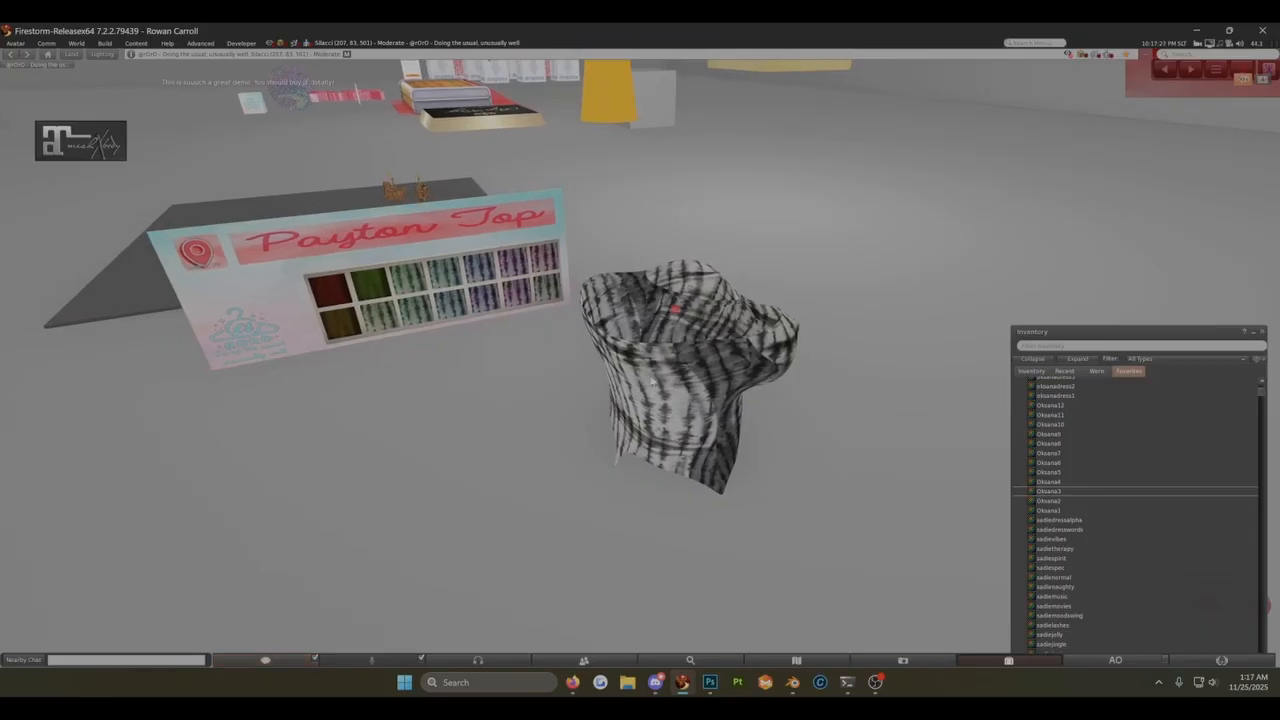
right_click(650, 377)
left_click(669, 401)
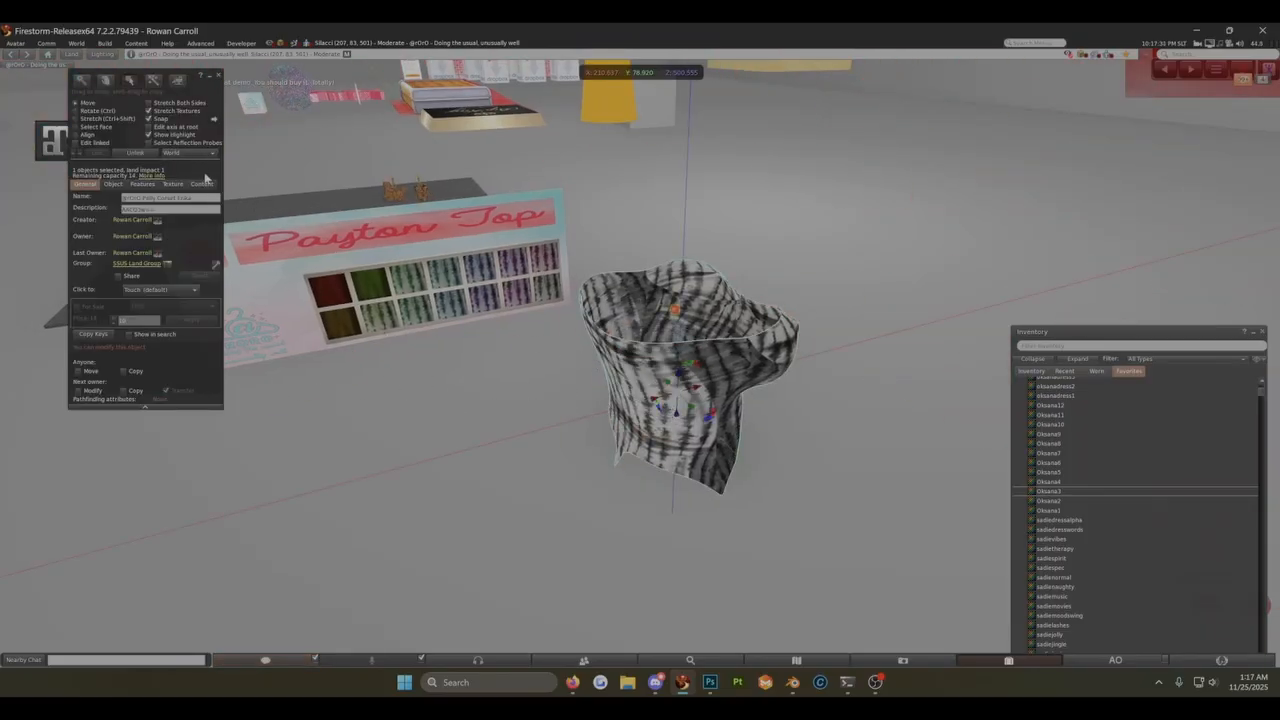
left_click(203, 185)
scroll(490, 300, "down", 4)
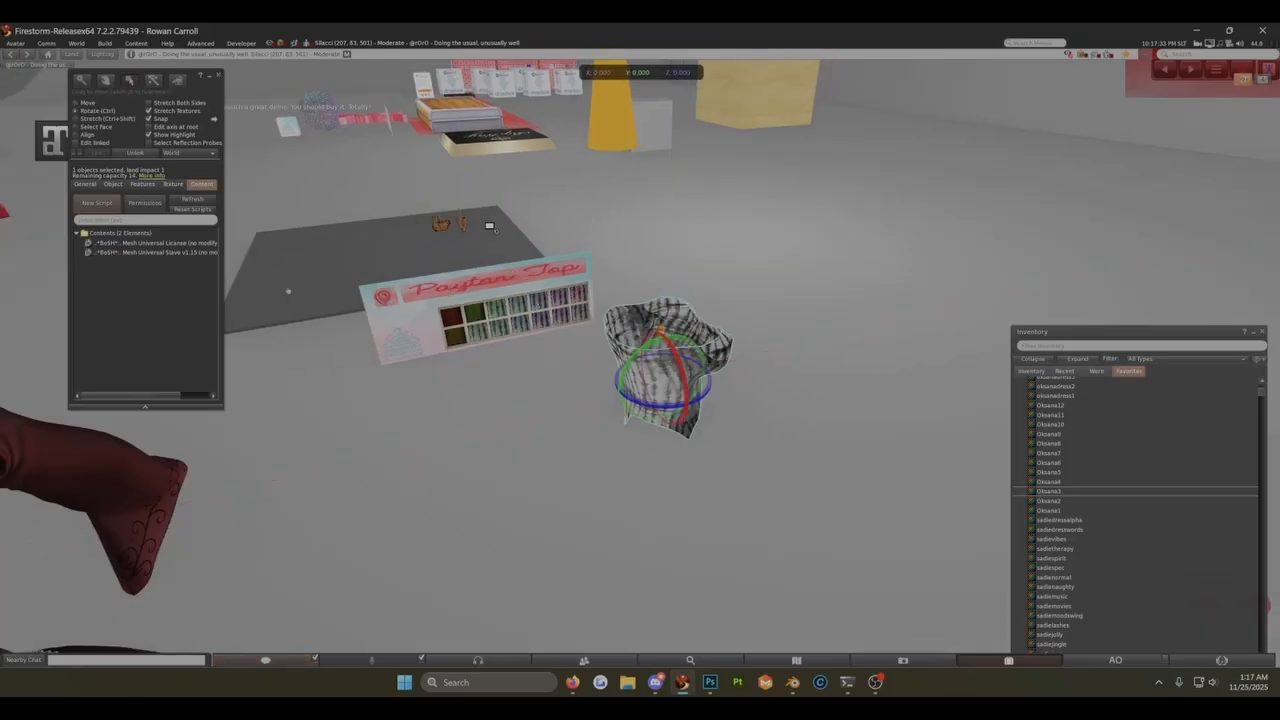
Step: Copy the small logo demo box from the far display and place the copy on the floor beside the striped top
left_click(288, 128)
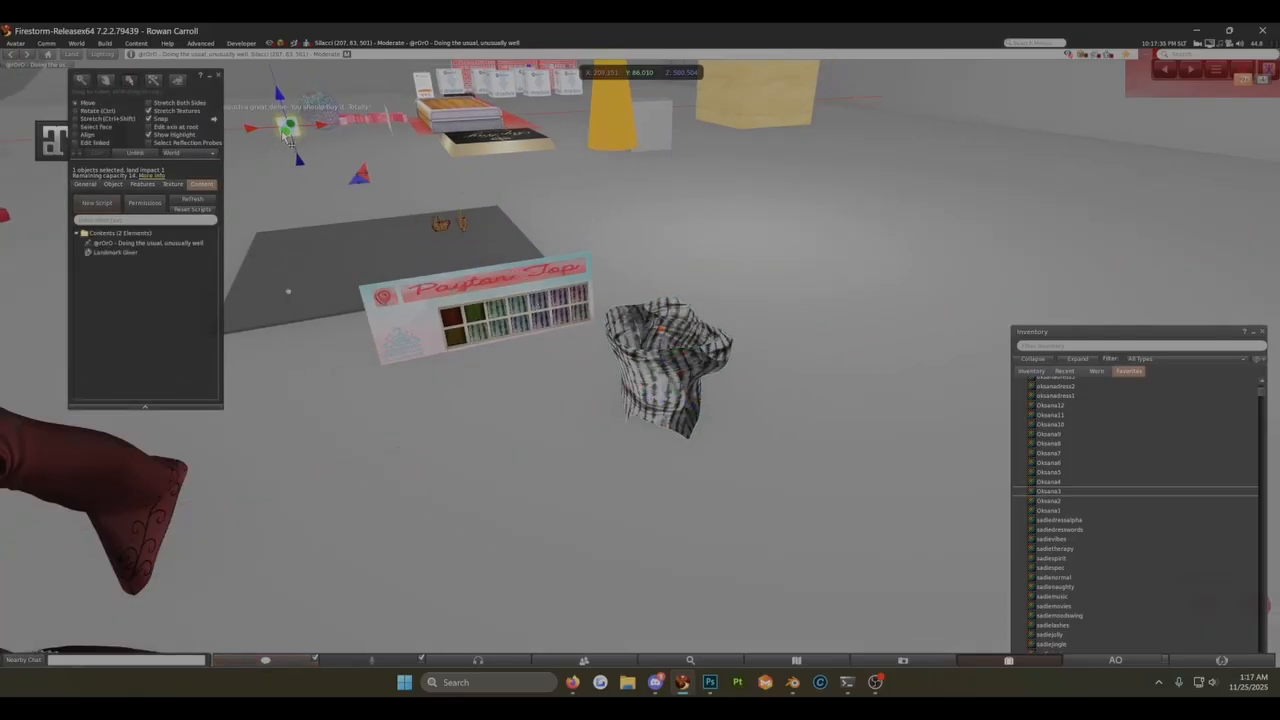
left_click_drag(288, 137, 651, 376, "shift")
scroll(219, 344, "down", 1)
scroll(642, 345, "up", 3)
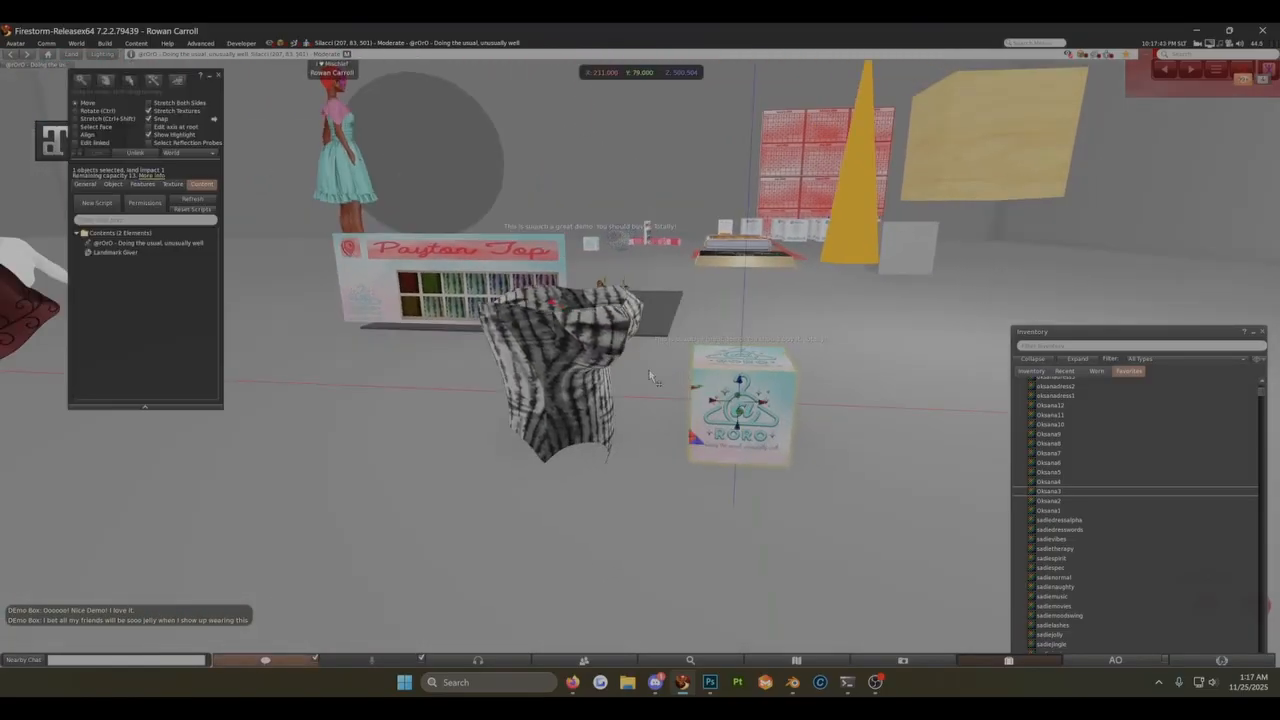
Step: Raise the demo box, duplicate the striped top, and position the box over the duplicate's neckline
left_click_drag(741, 385, 745, 262)
left_click_drag(572, 330, 667, 348, "ctrl+alt")
left_click(652, 358)
left_click(636, 357)
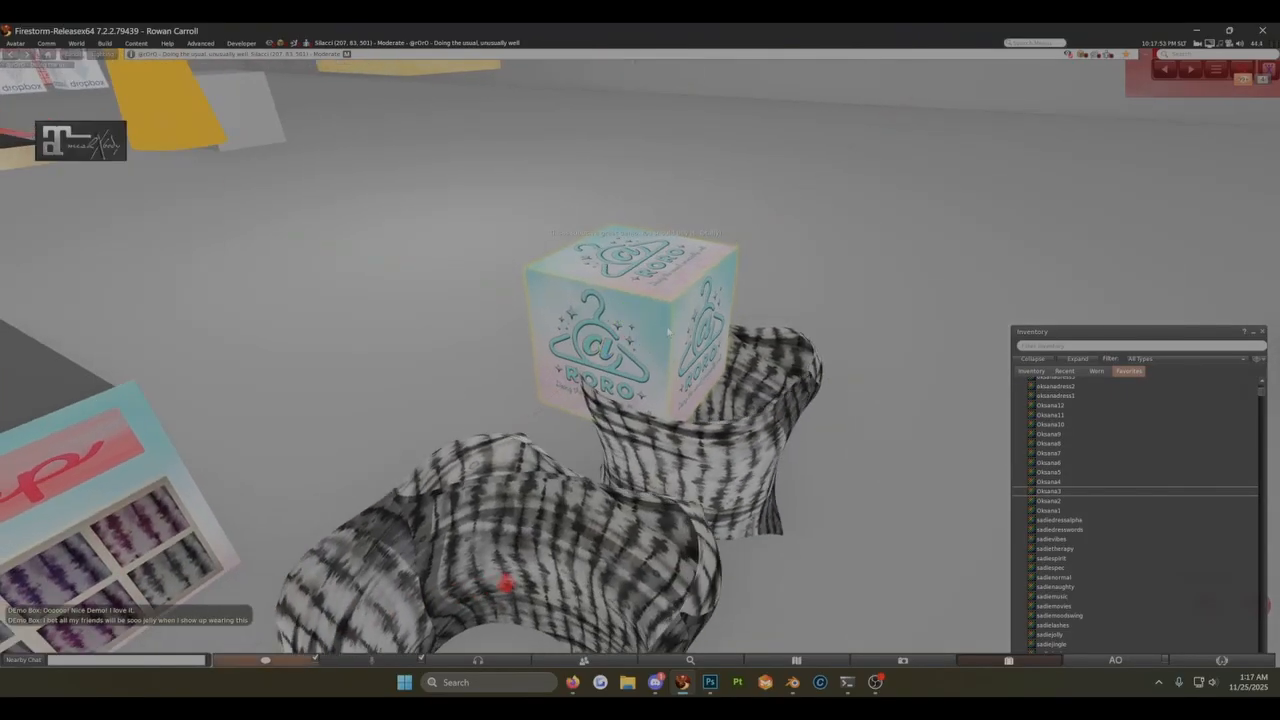
left_click_drag(662, 336, 736, 346)
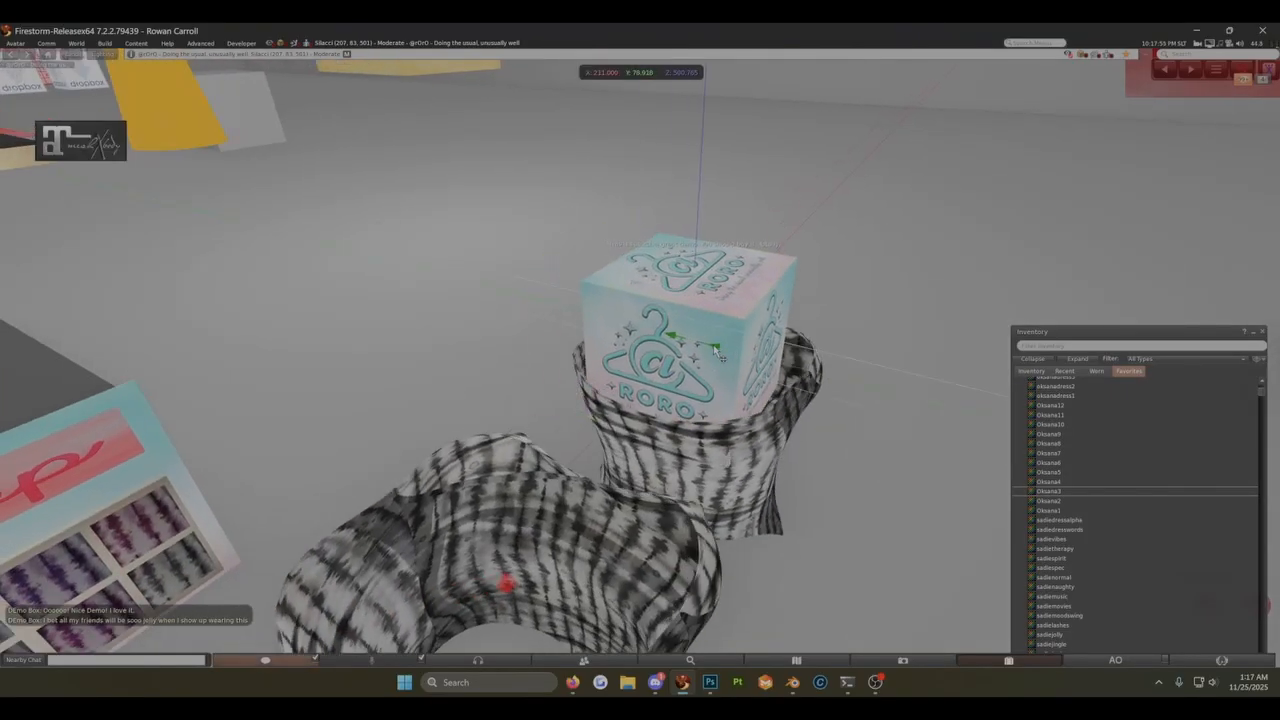
Step: Link the demo box to the duplicated top, with the top as the root
left_click_drag(791, 448, 571, 271, "ctrl+alt")
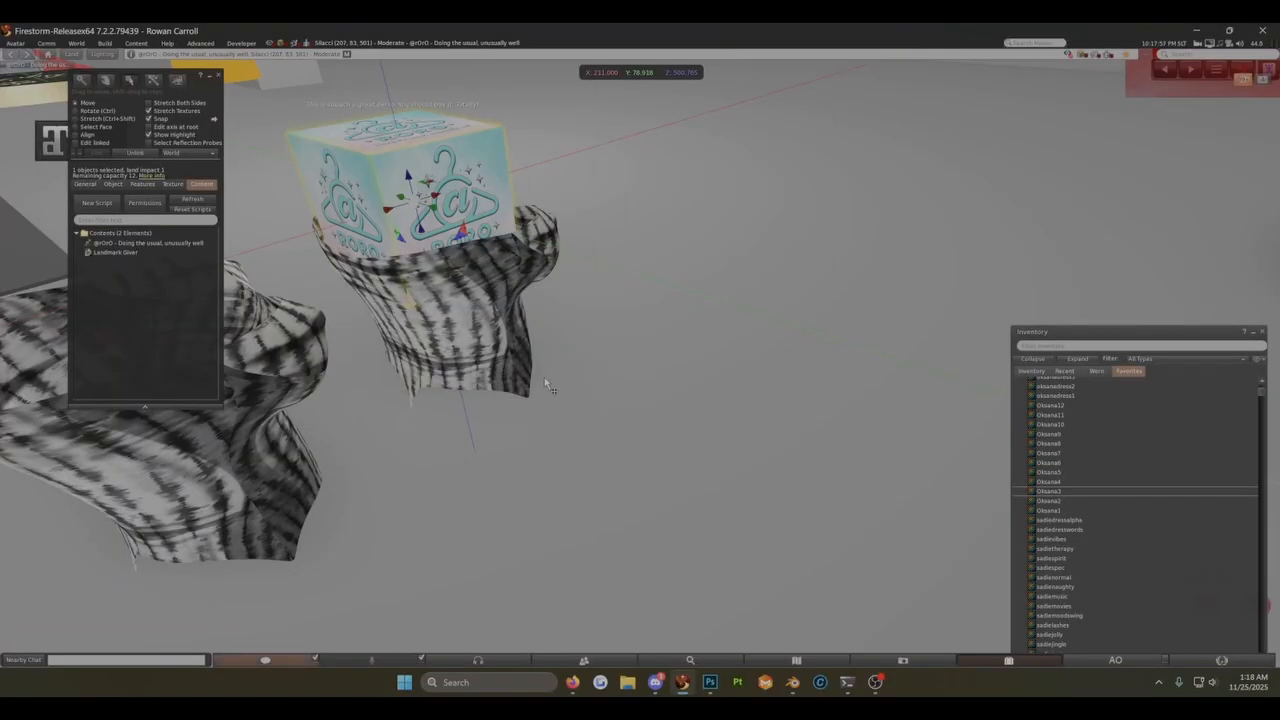
left_click(474, 334, "shift")
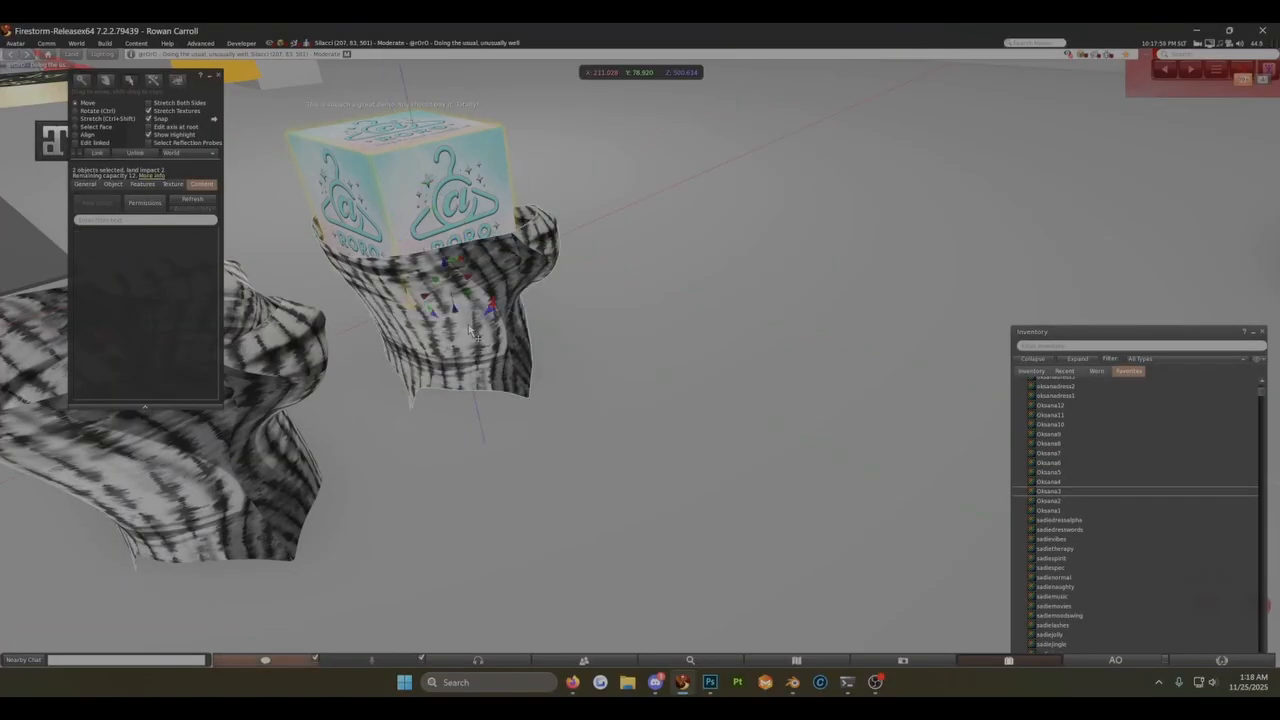
left_click(476, 334)
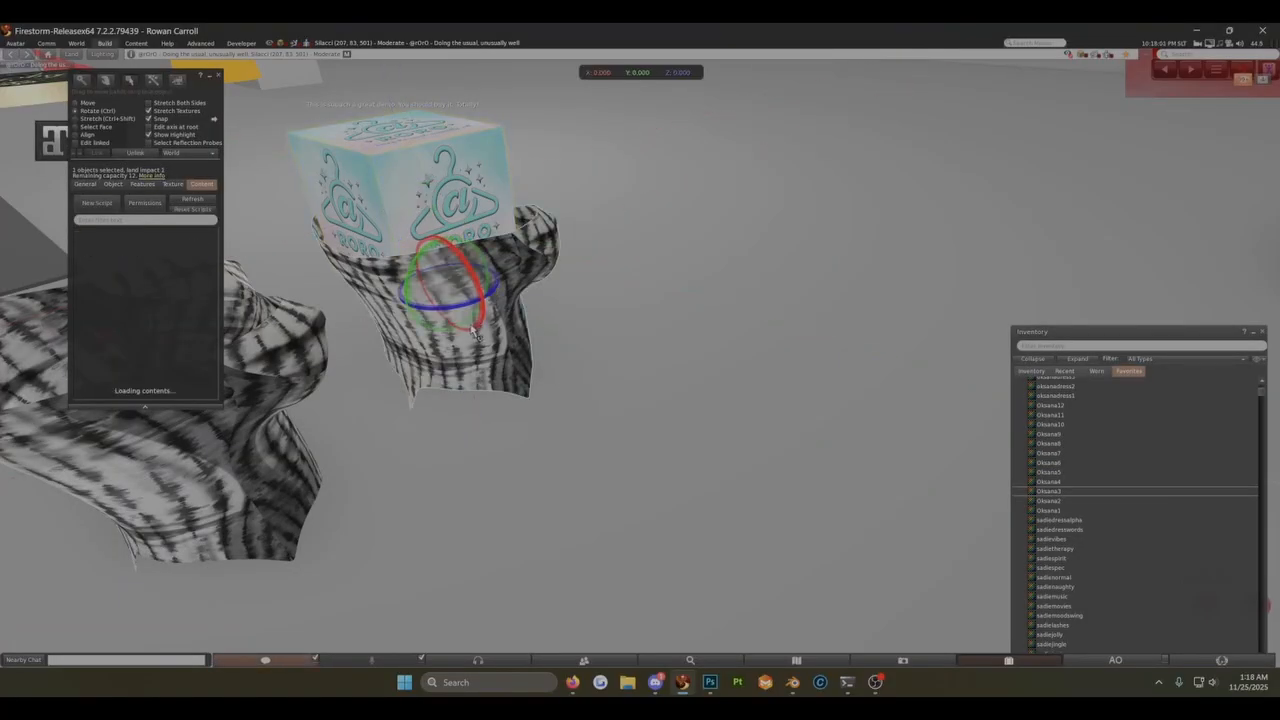
Step: Duplicate the linked top and demo box beside the first set and delete the duplicate
scroll(206, 601, "down", 6)
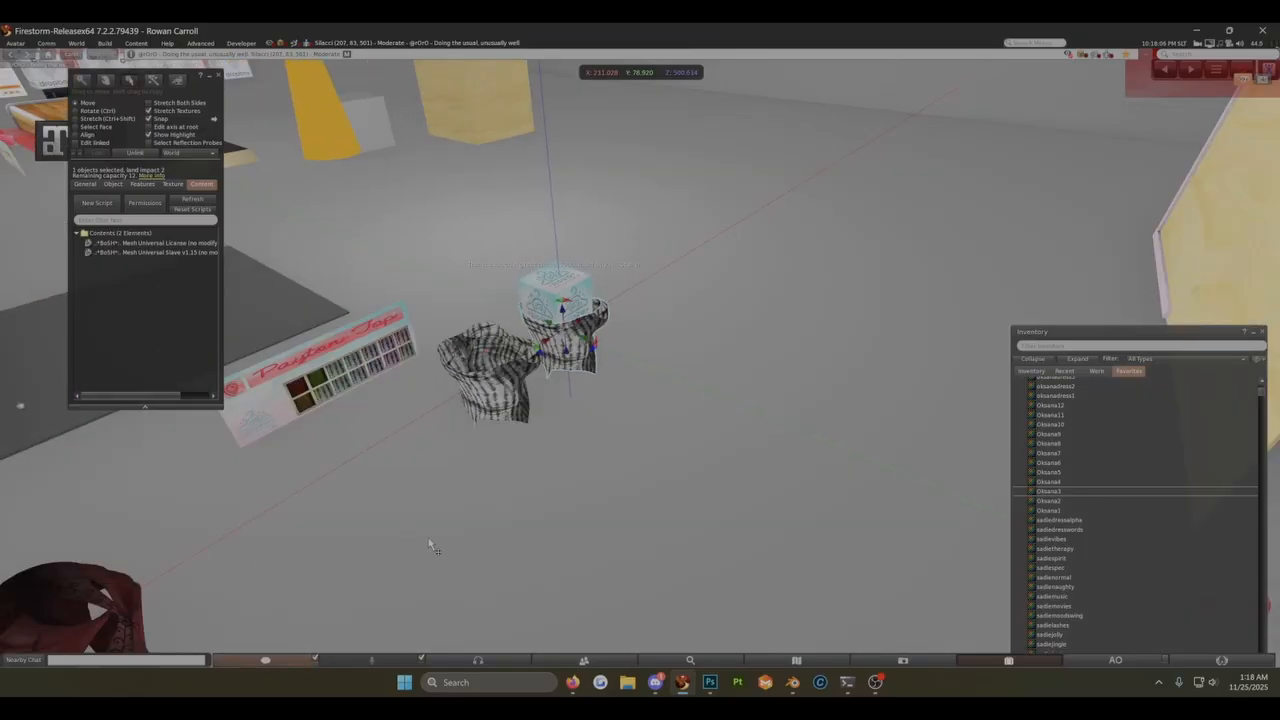
left_click_drag(551, 303, 793, 368, "alt")
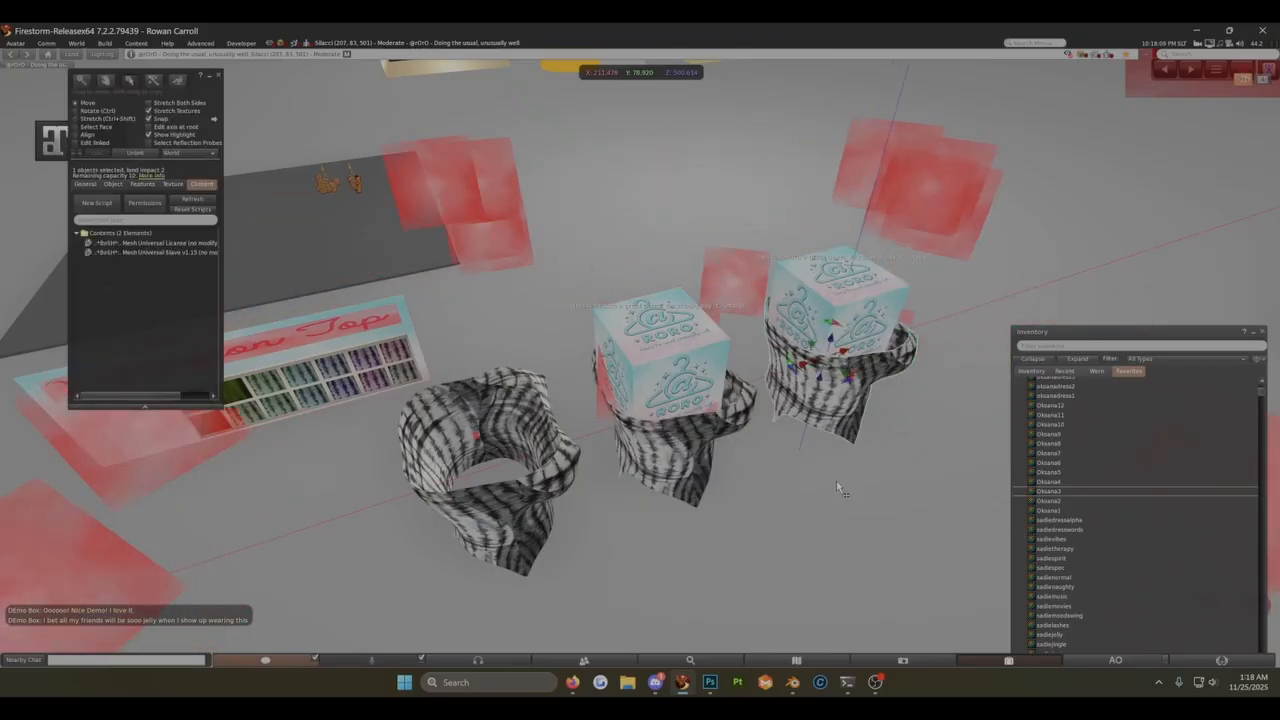
key("Delete")
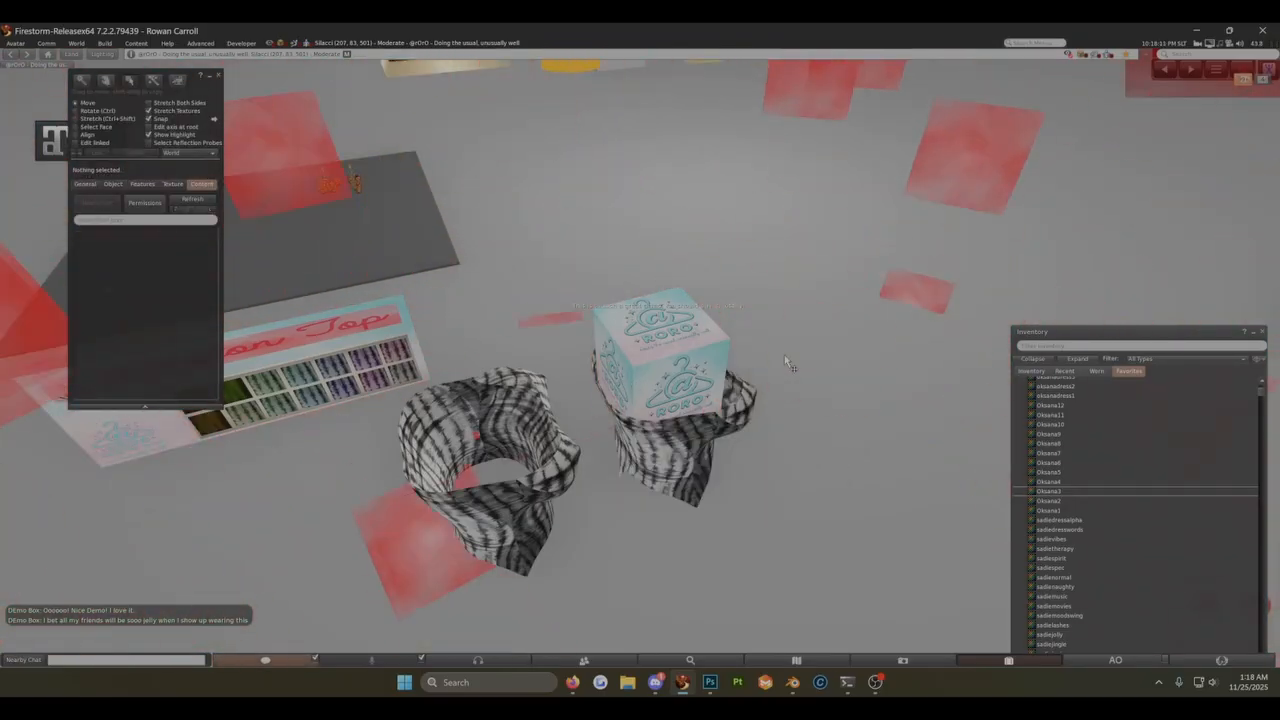
Step: Add DEMO to the linked top's object name and show its contents
left_click(87, 186)
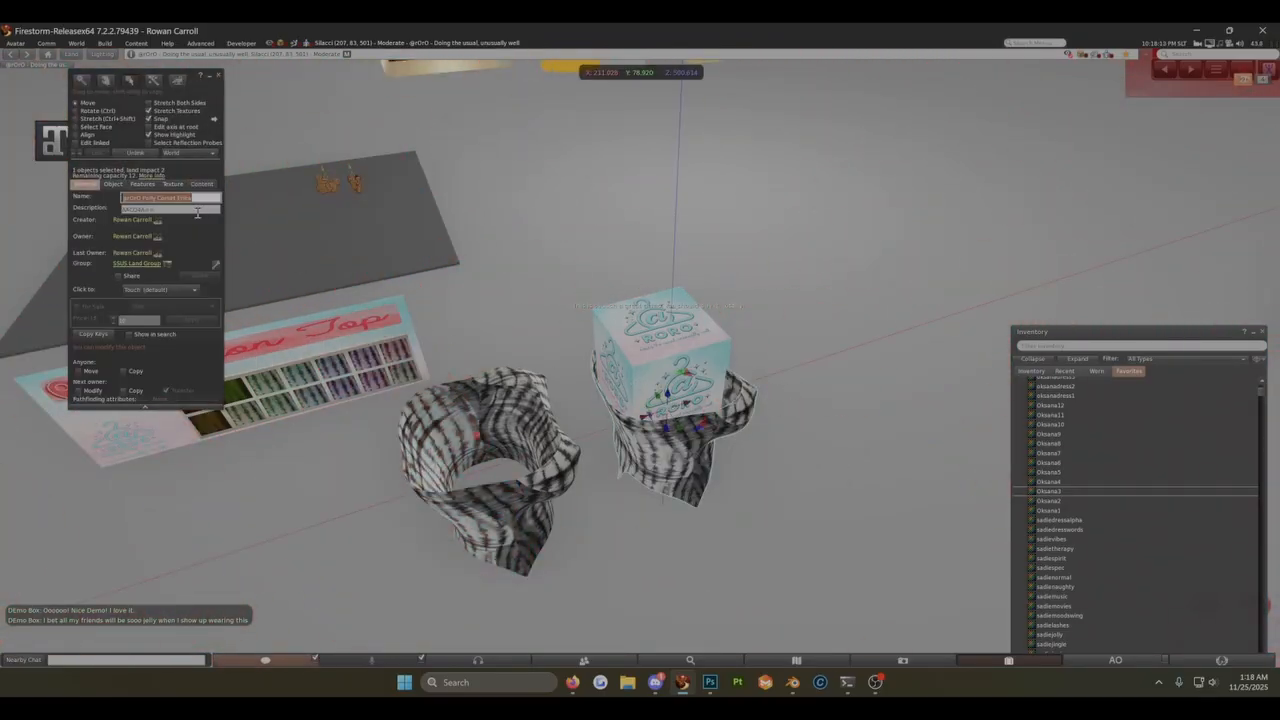
left_click(209, 210)
left_click(210, 201)
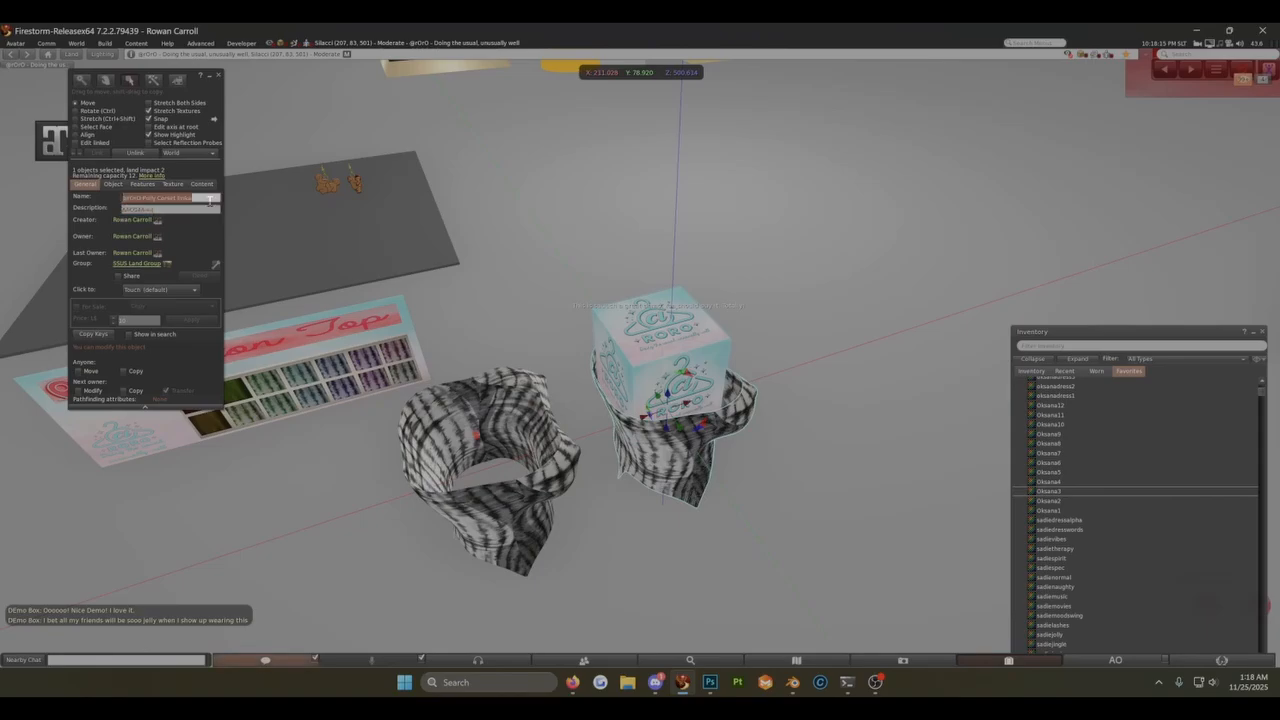
left_click(209, 201)
type("DEMO")
left_click(202, 184)
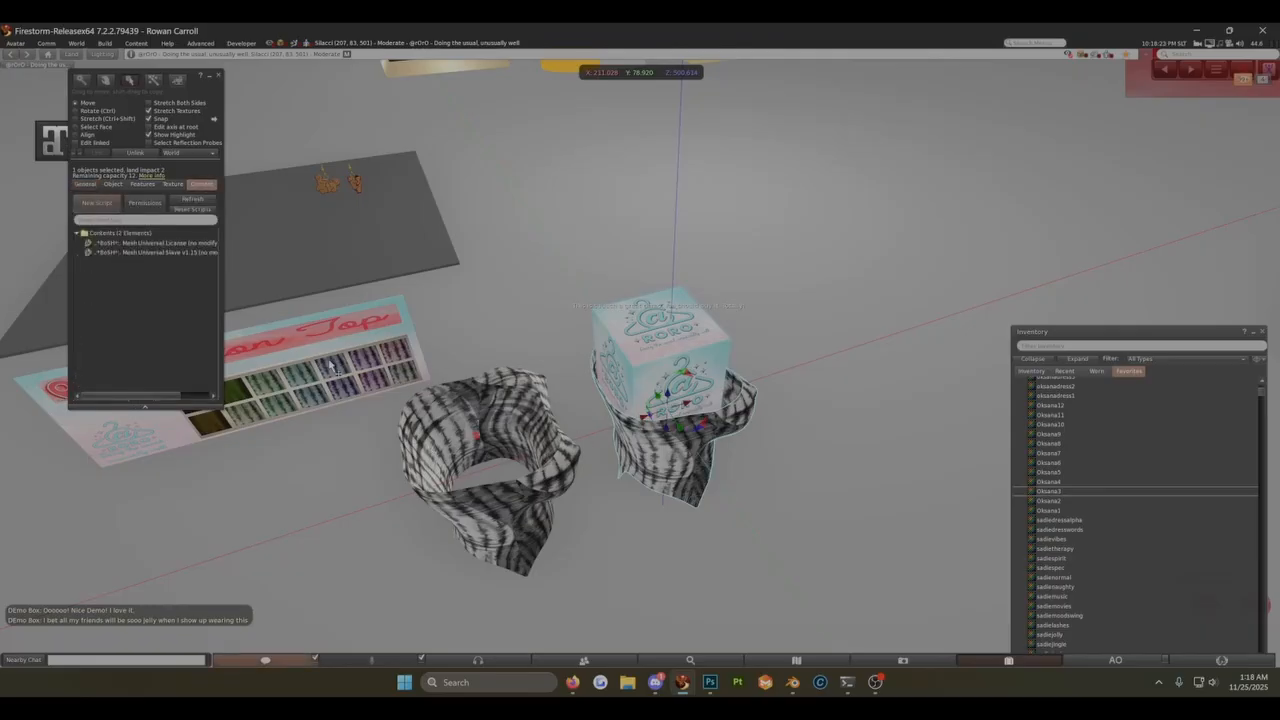
Step: Delete the Mesh Universal License script from the contents of the tops and the Payton Top HUD
left_click(178, 243)
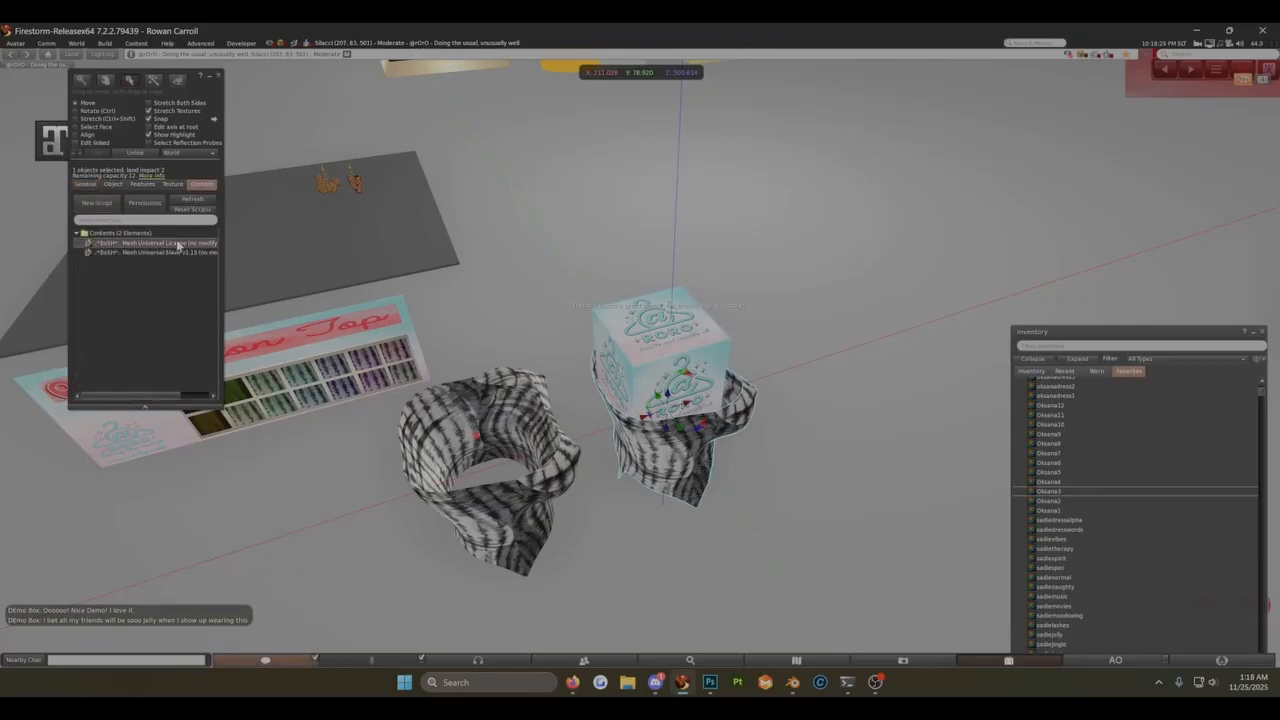
left_click(175, 252)
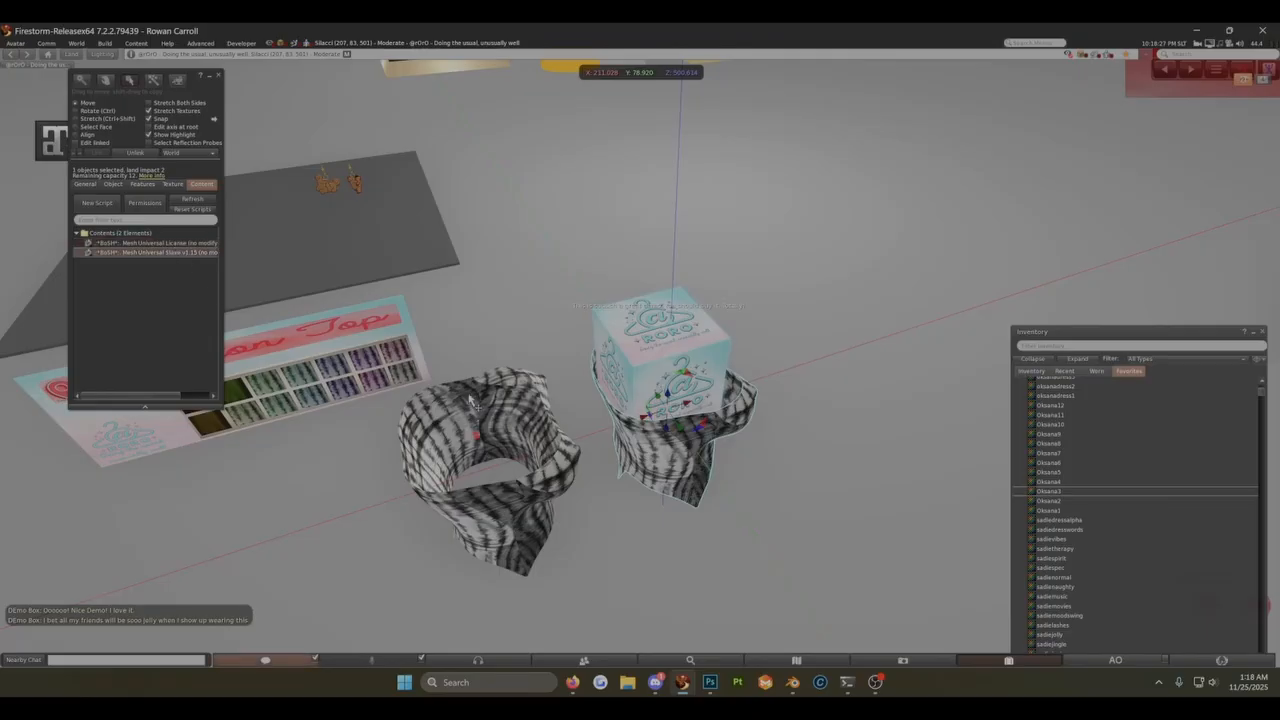
left_click(175, 243)
left_click(175, 252, "shift")
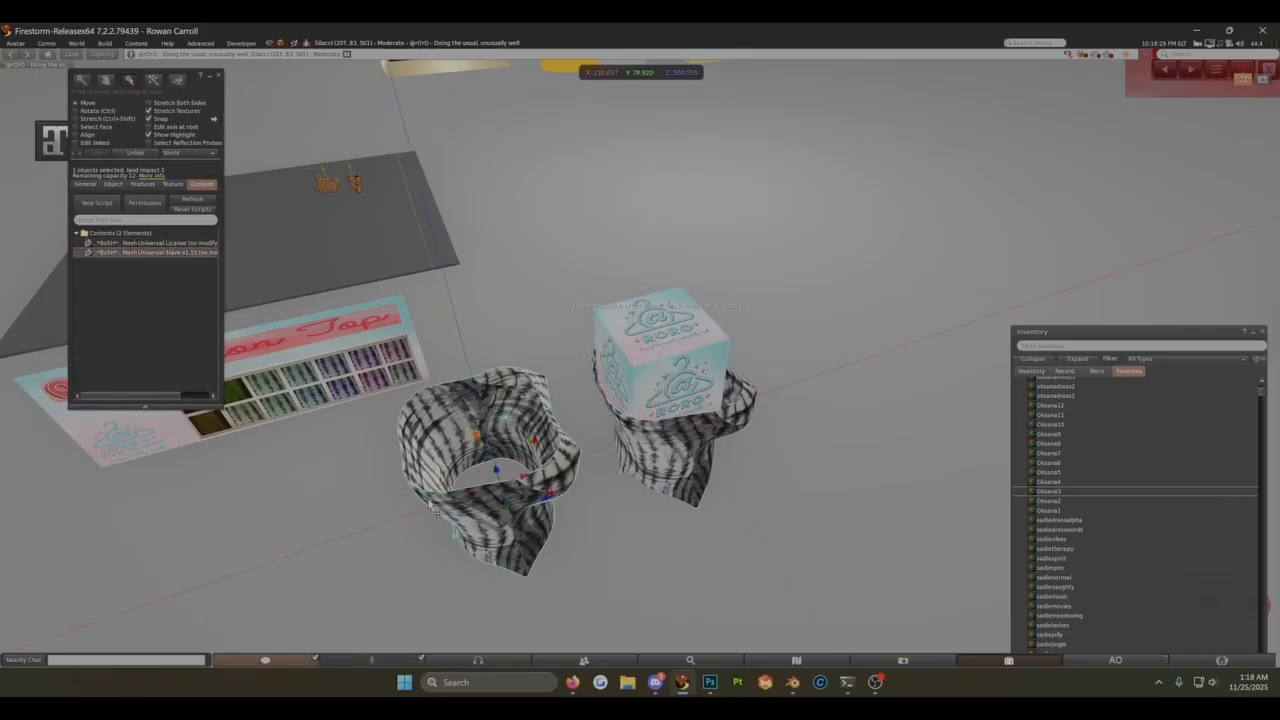
key("Delete")
left_click(280, 380)
left_click(181, 244)
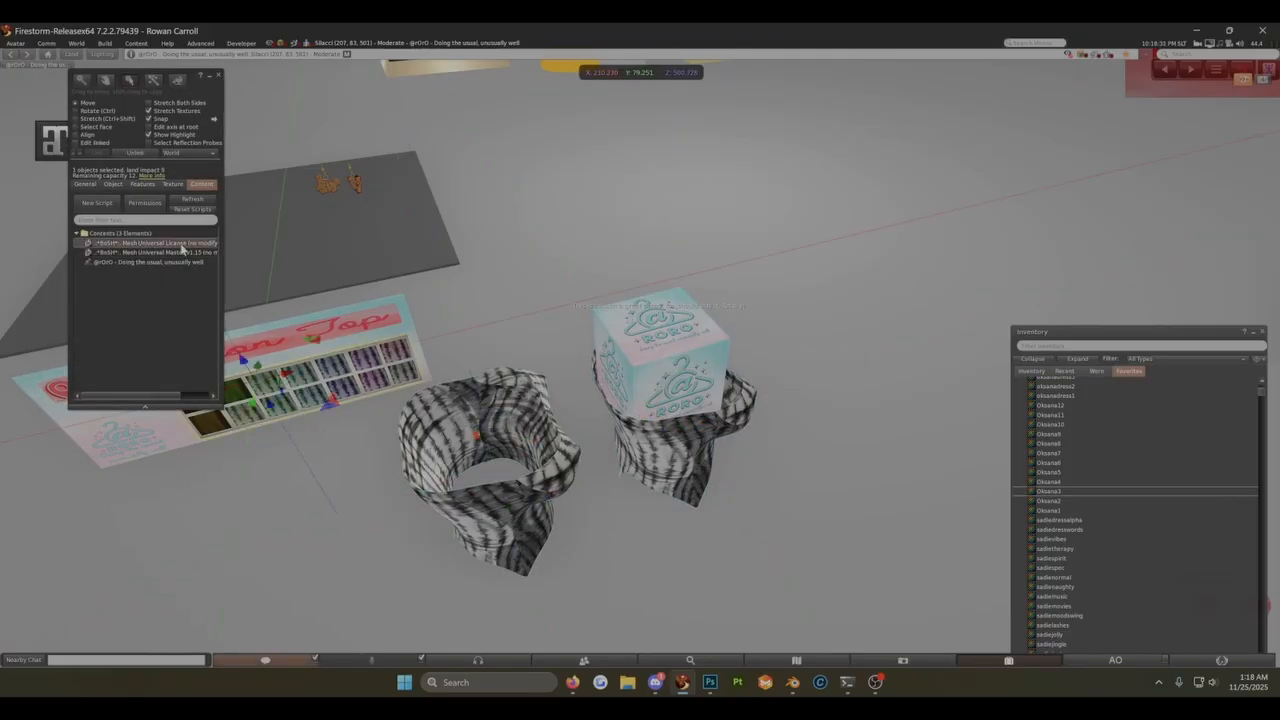
key("Delete")
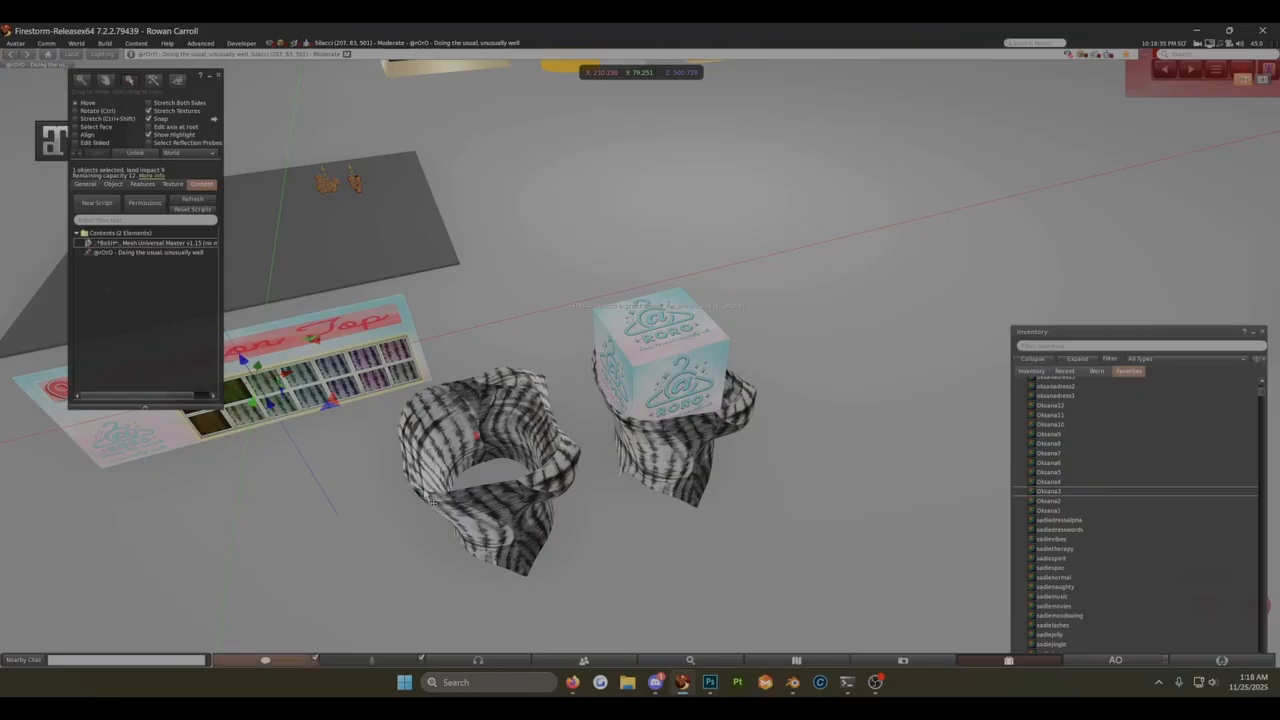
Step: Close the object editor and test the Payton Top HUD's olive, green striped and teal striped swatches and its landmark button
scroll(432, 499, "down", 5)
left_click_drag(557, 490, 646, 367, "alt")
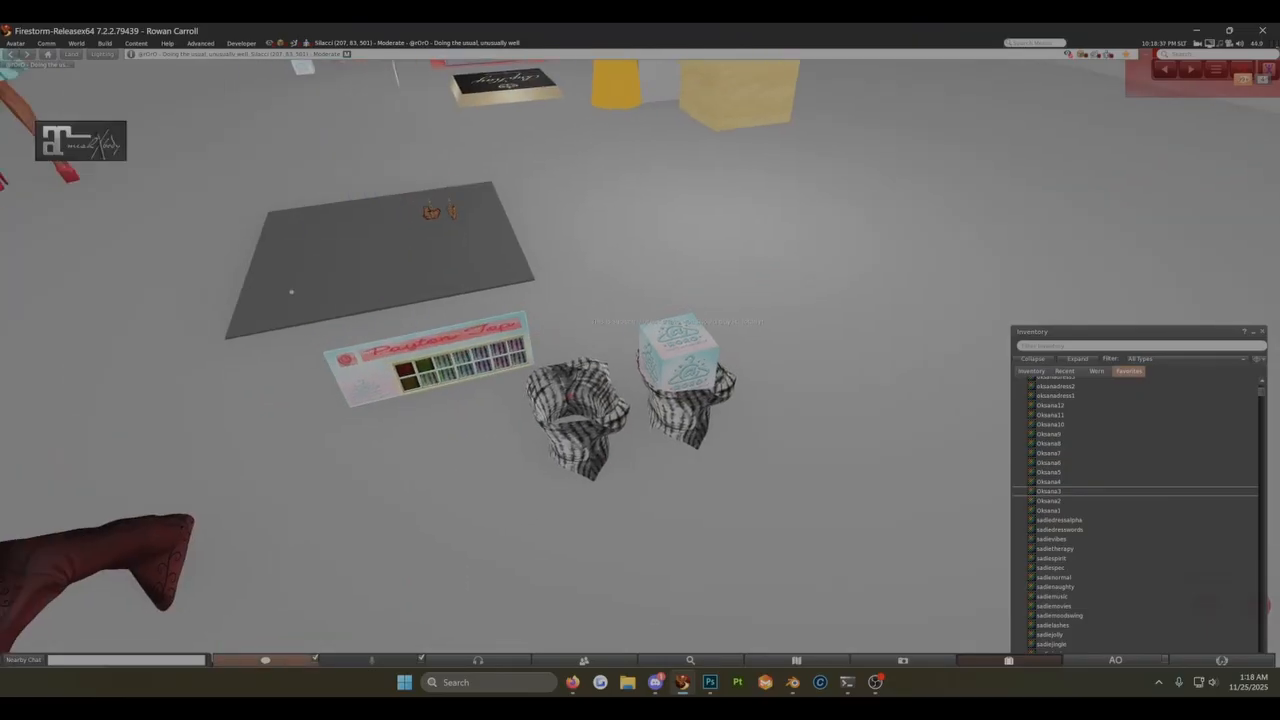
scroll(646, 367, "up", 2)
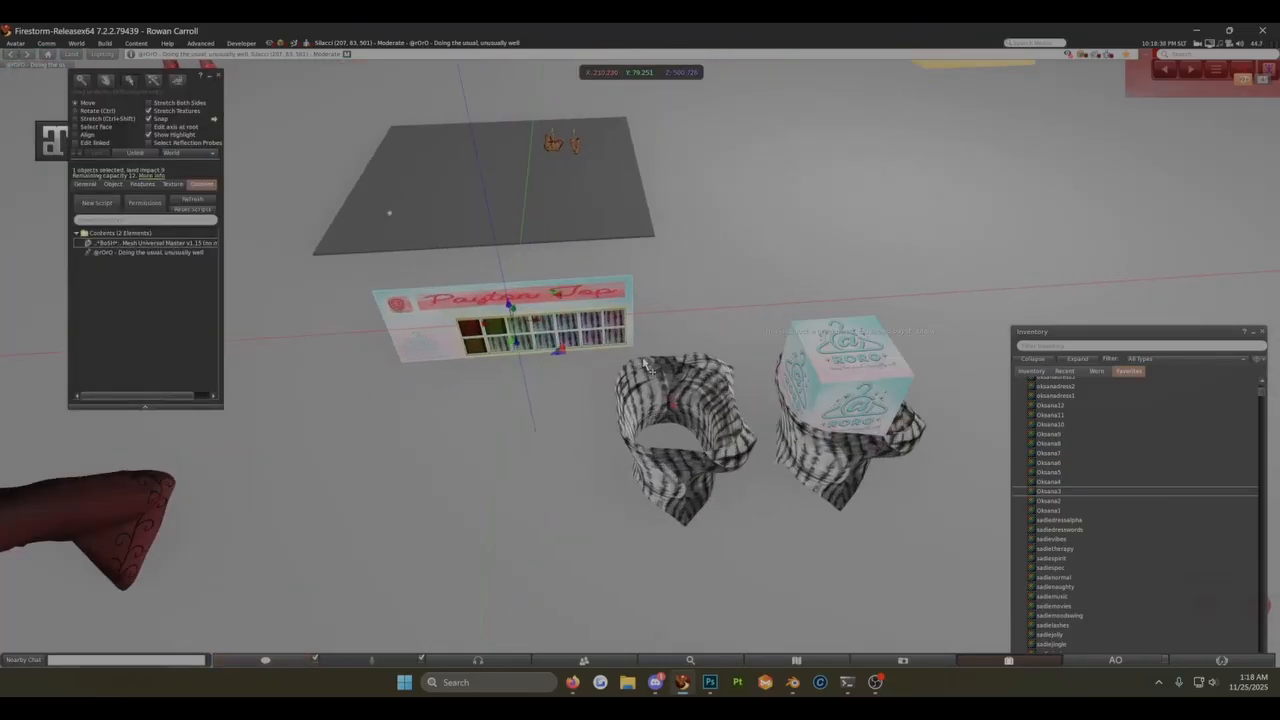
left_click(218, 75)
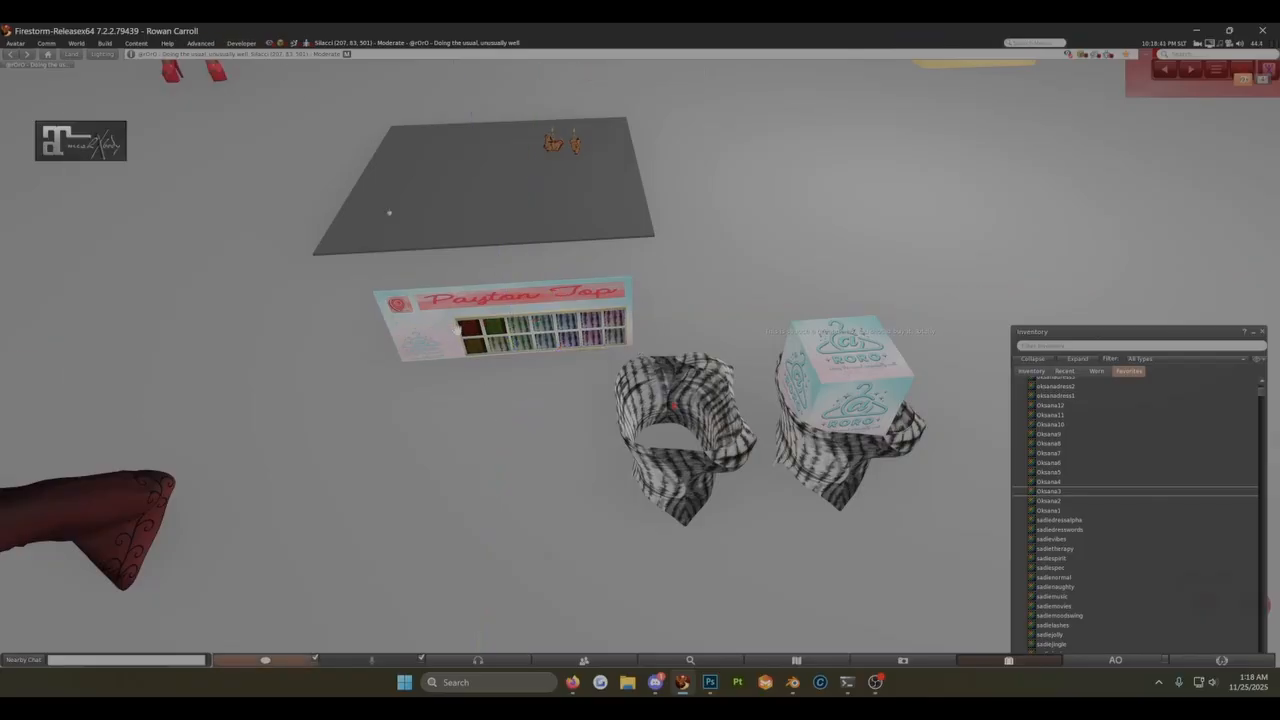
left_click(466, 336)
left_click(469, 343)
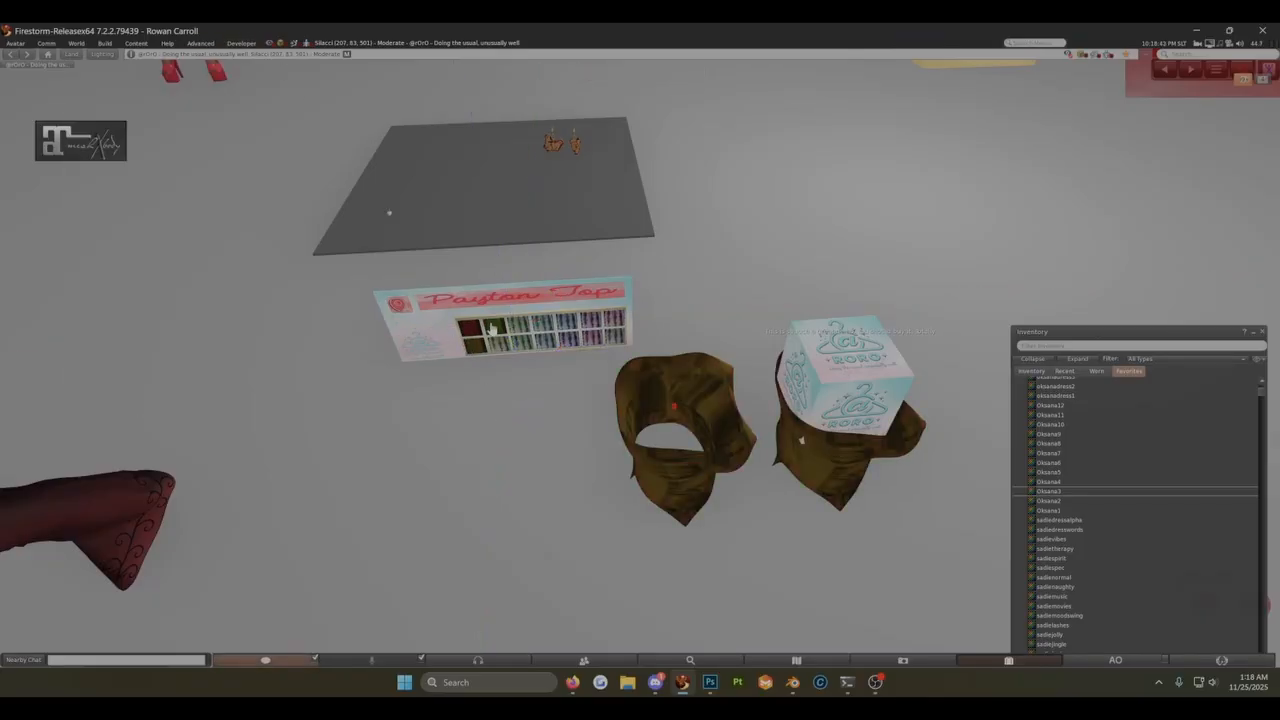
left_click(517, 336)
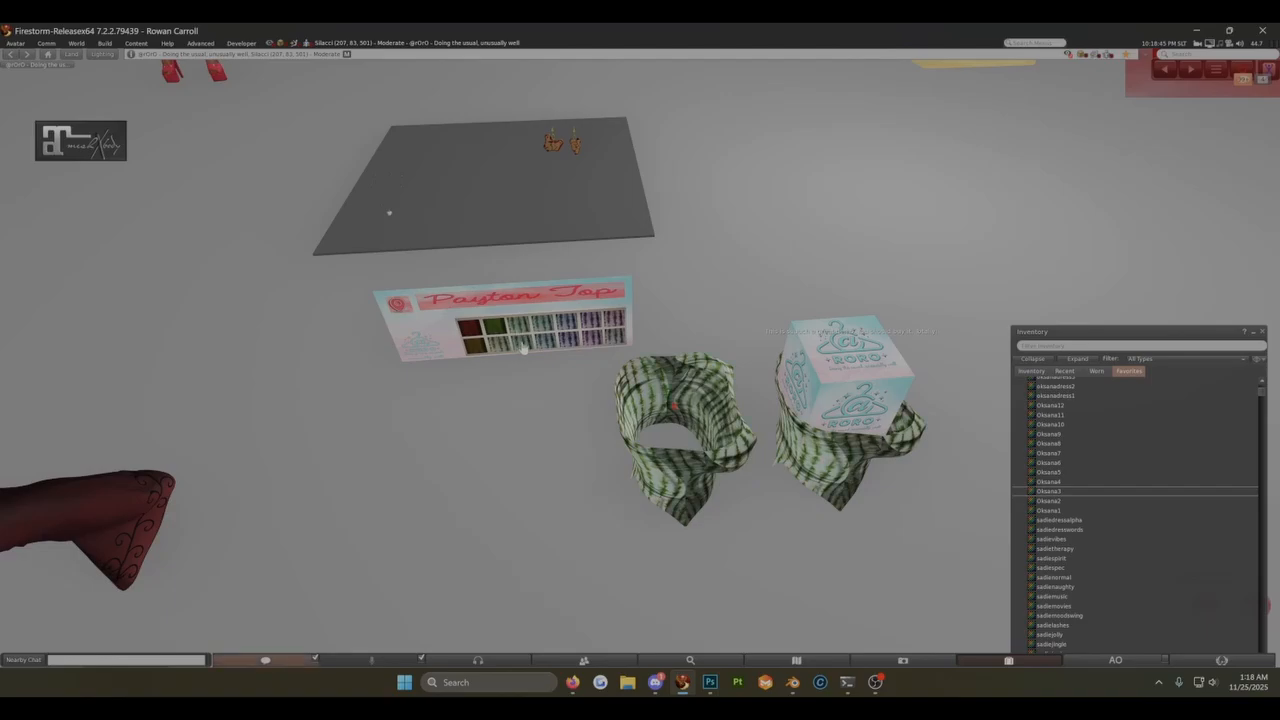
left_click(545, 340)
left_click(399, 306)
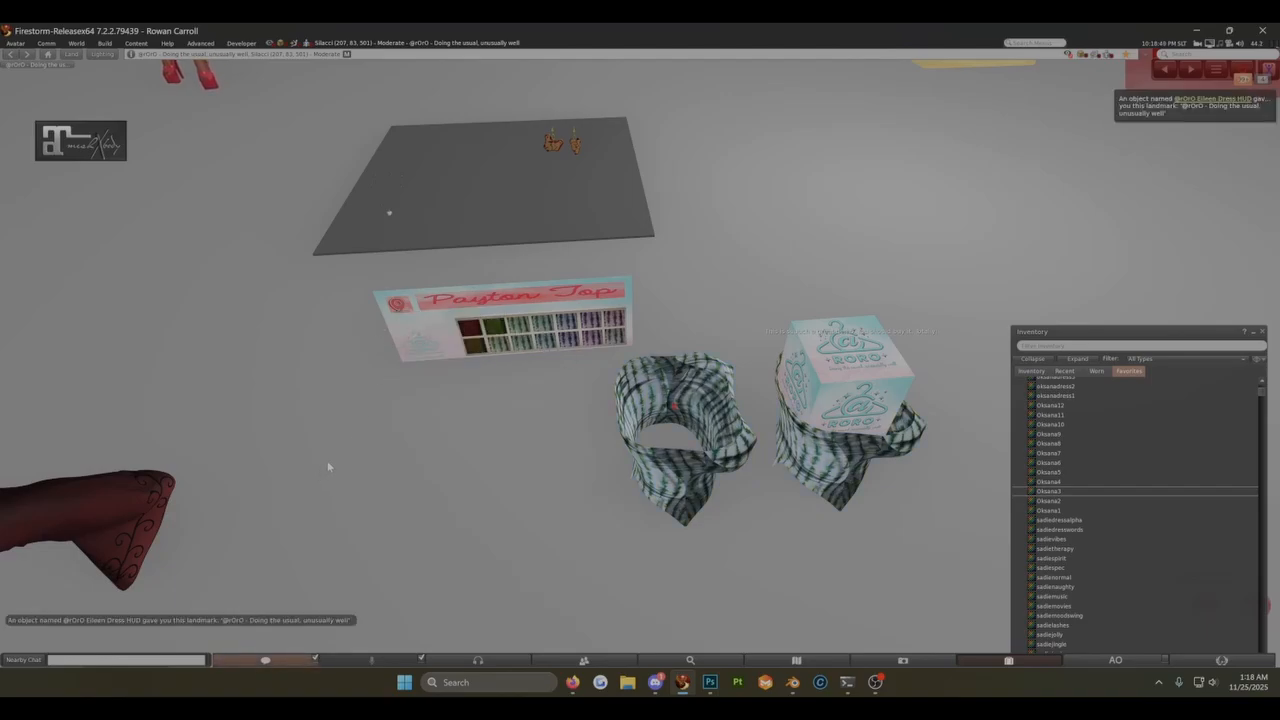
Step: Inspect the HUD's general properties and those of its linked landmark button, and close the editor
right_click(403, 309)
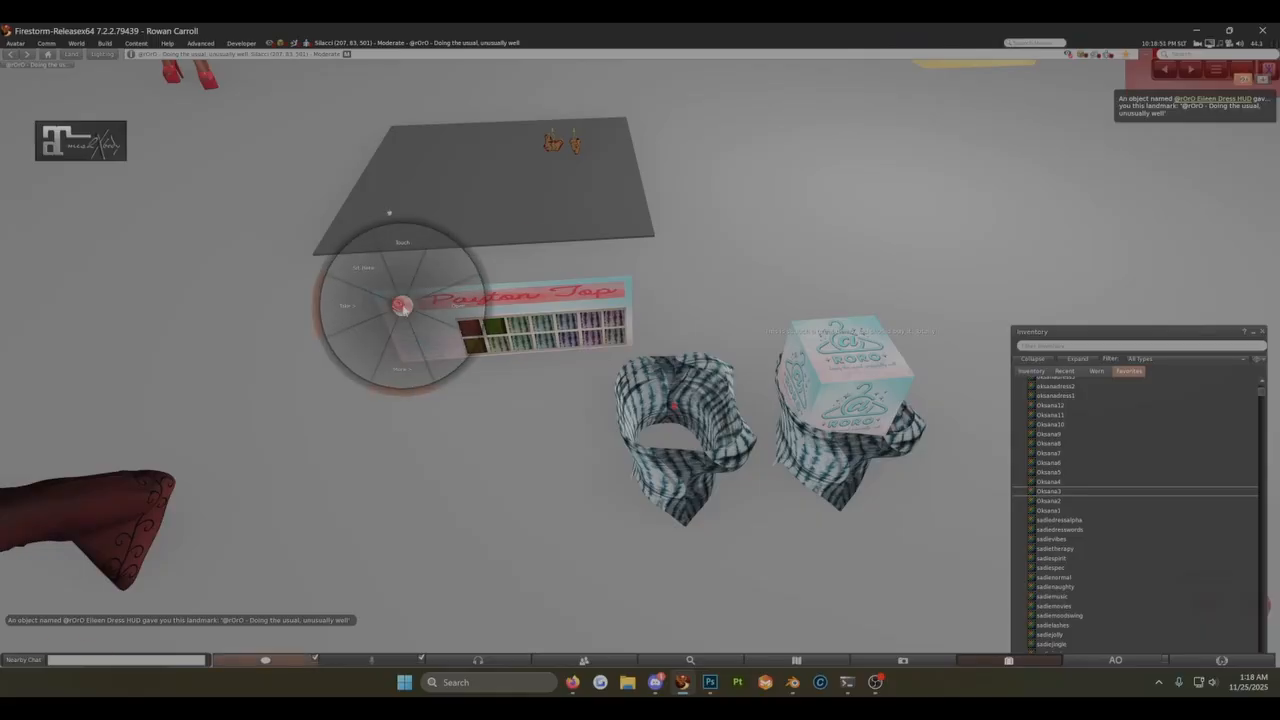
left_click(415, 319)
left_click_drag(415, 319, 658, 376, "alt")
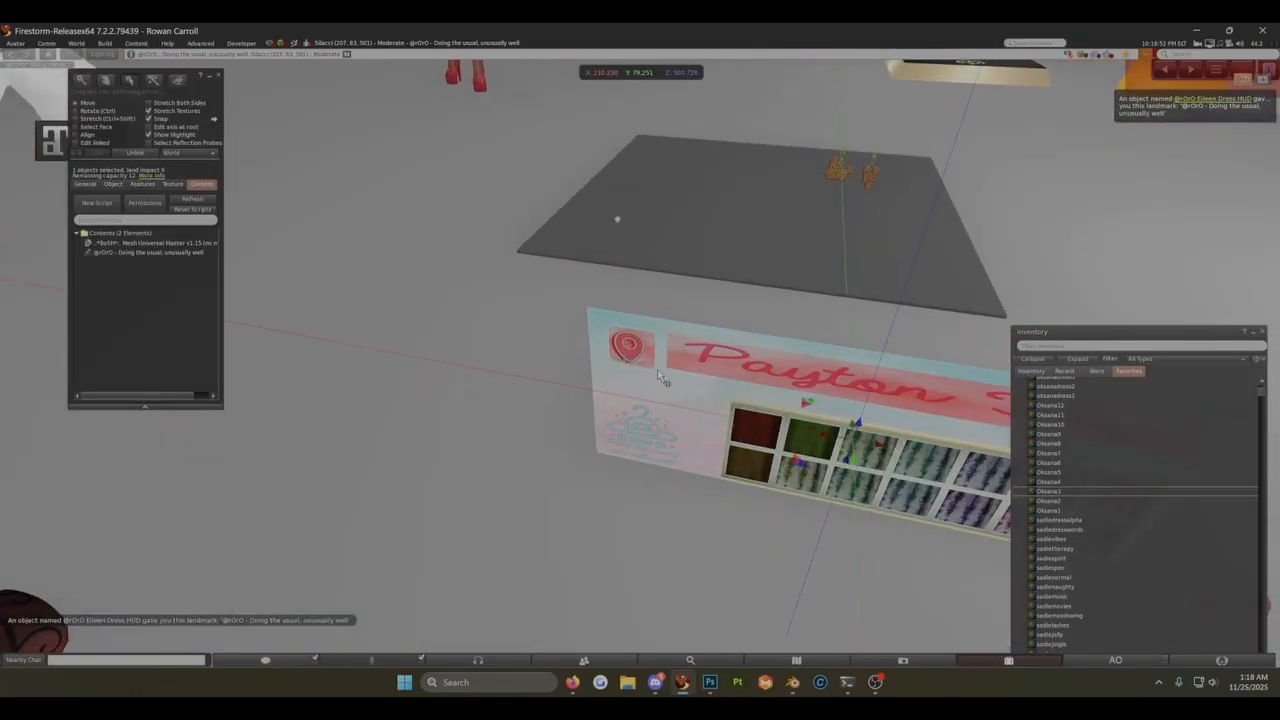
scroll(658, 376, "up", 3)
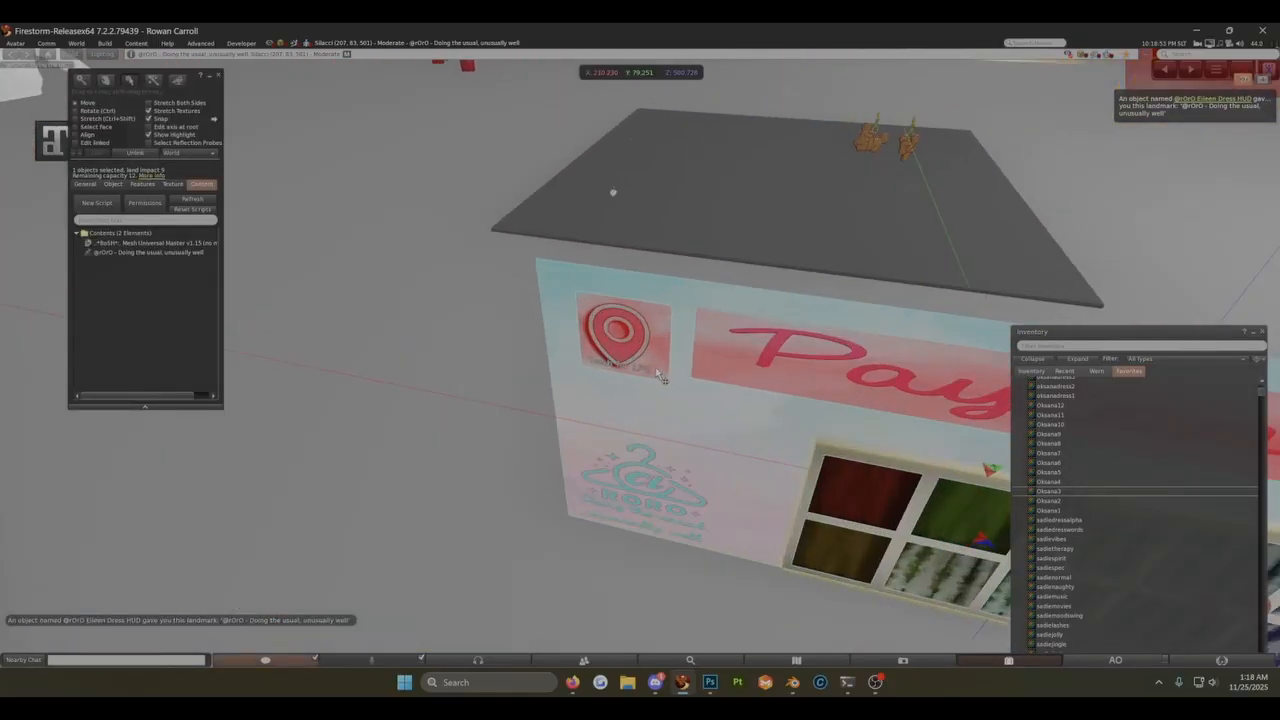
left_click(86, 186)
left_click(606, 351)
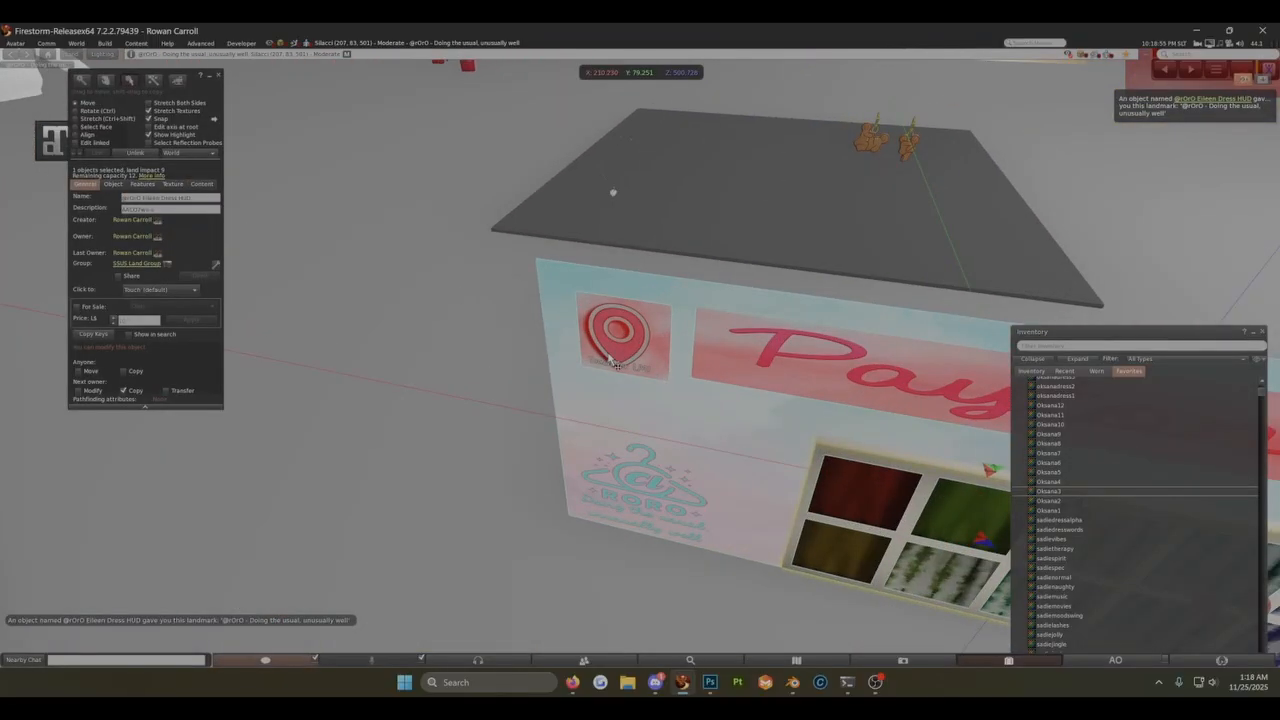
left_click(497, 390)
left_click(80, 143)
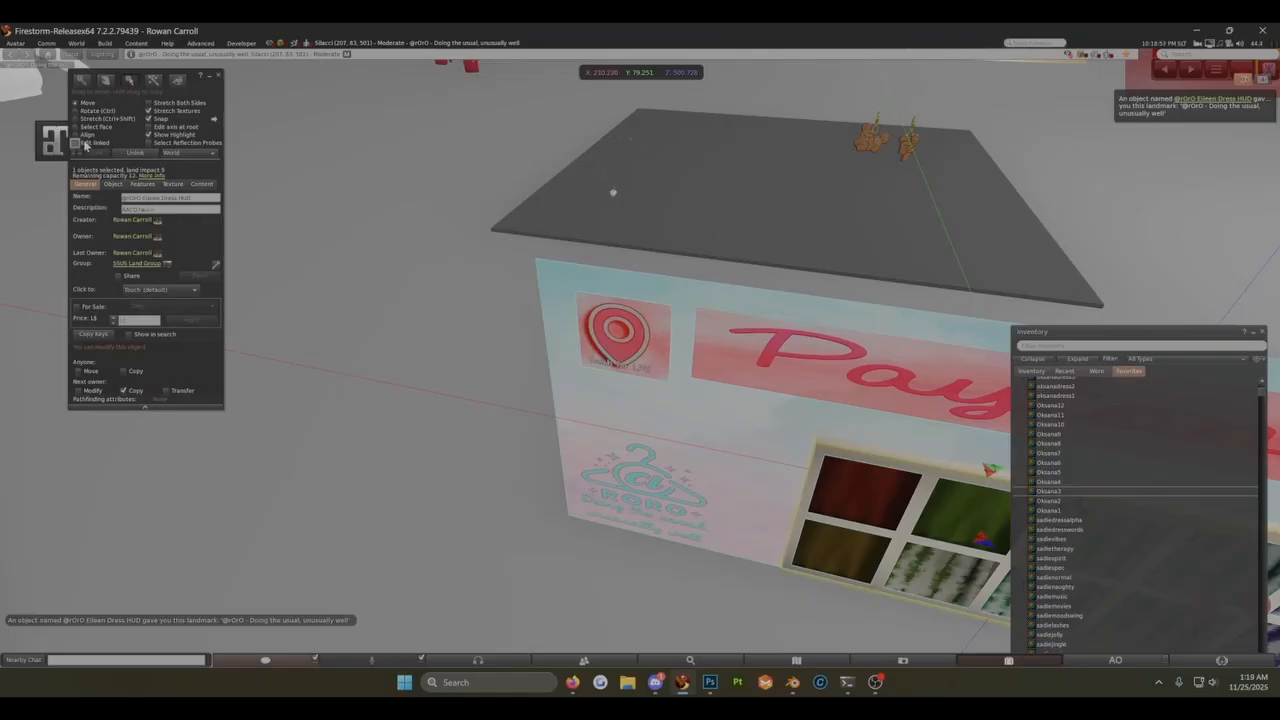
left_click(588, 345)
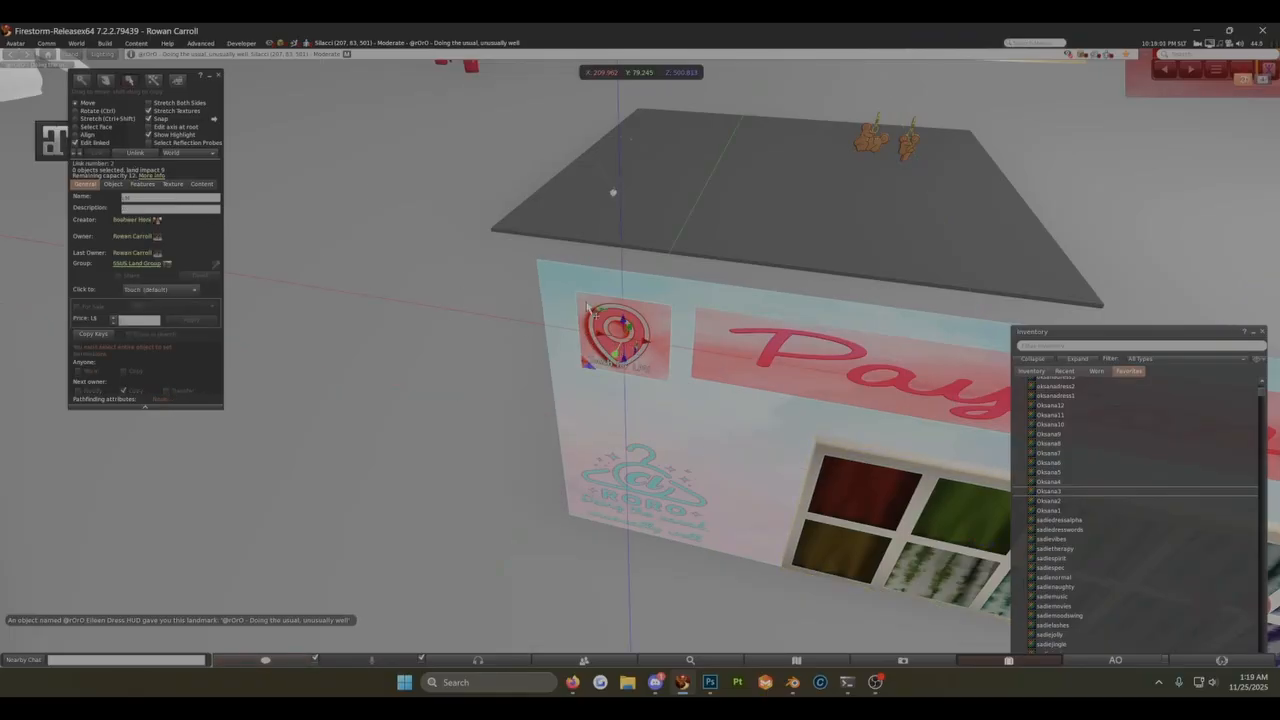
left_click(218, 75)
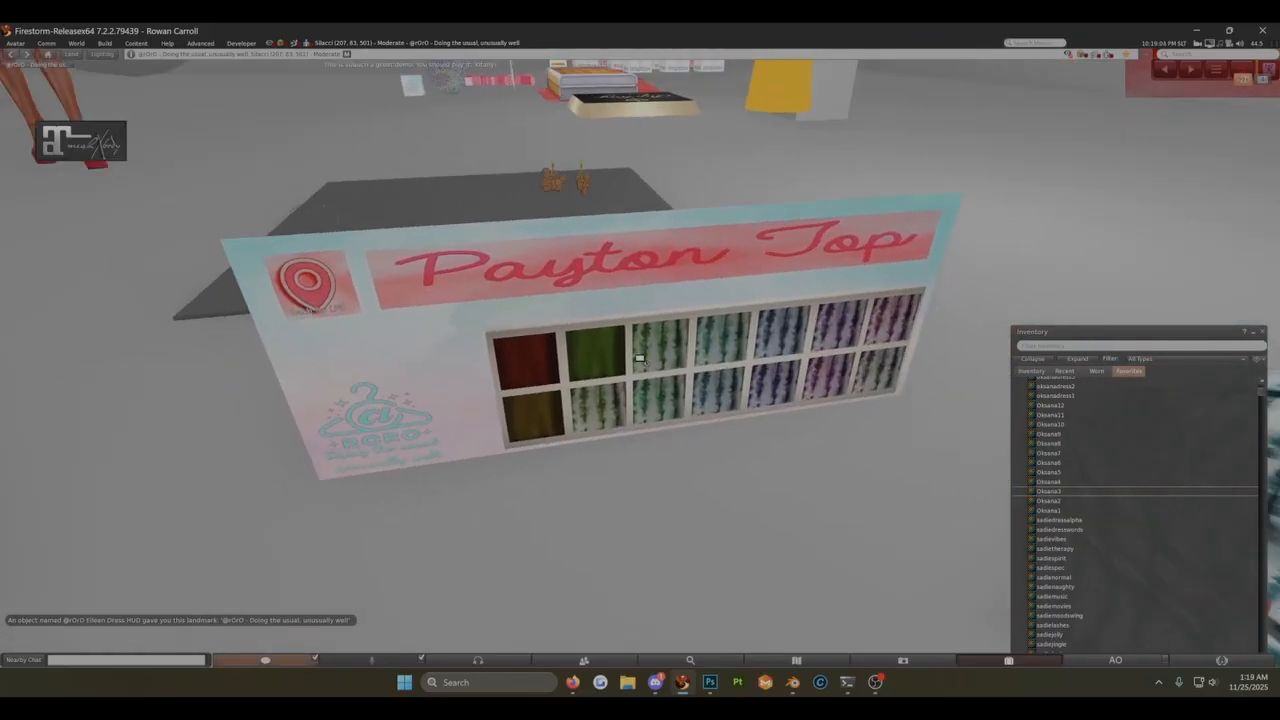
Step: Select the Payton Top HUD and both tops together and take them into inventory as separate objects
left_click_drag(641, 360, 641, 372, "alt")
left_click_drag(782, 335, 635, 362, "alt")
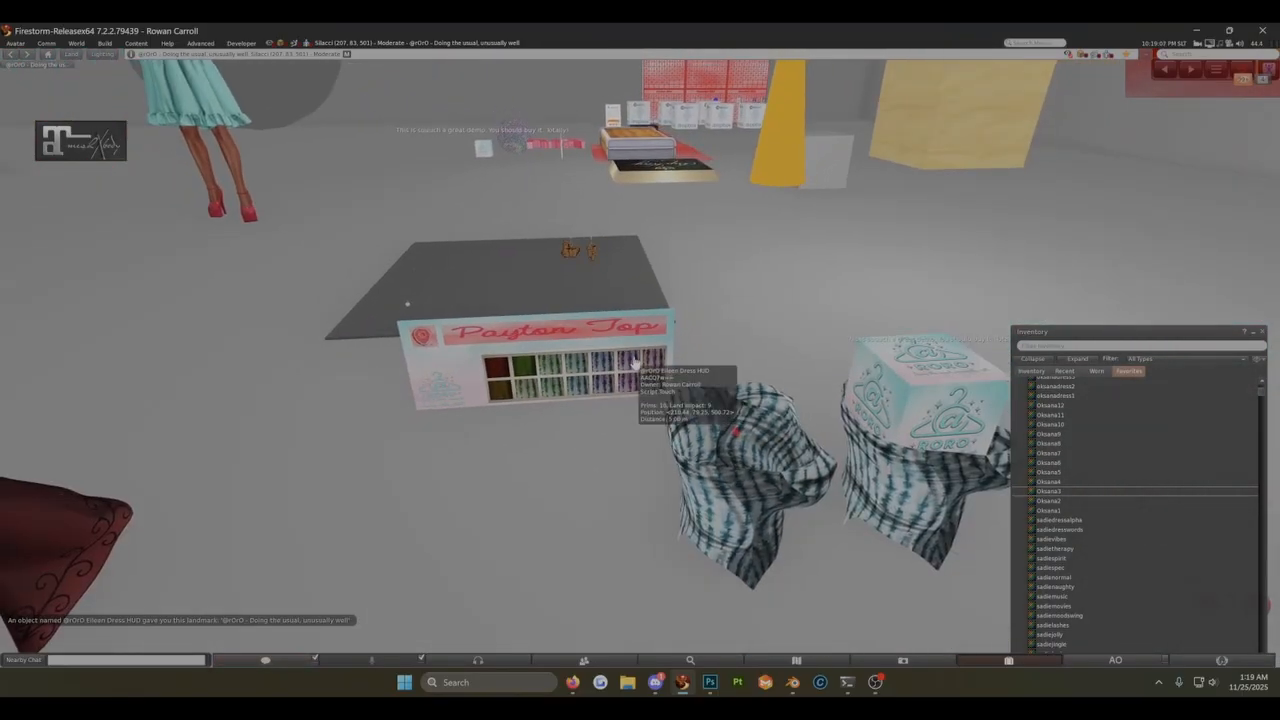
scroll(634, 358, "down", 3)
left_click_drag(712, 424, 640, 400, "ctrl+alt")
right_click(640, 364)
left_click(662, 392)
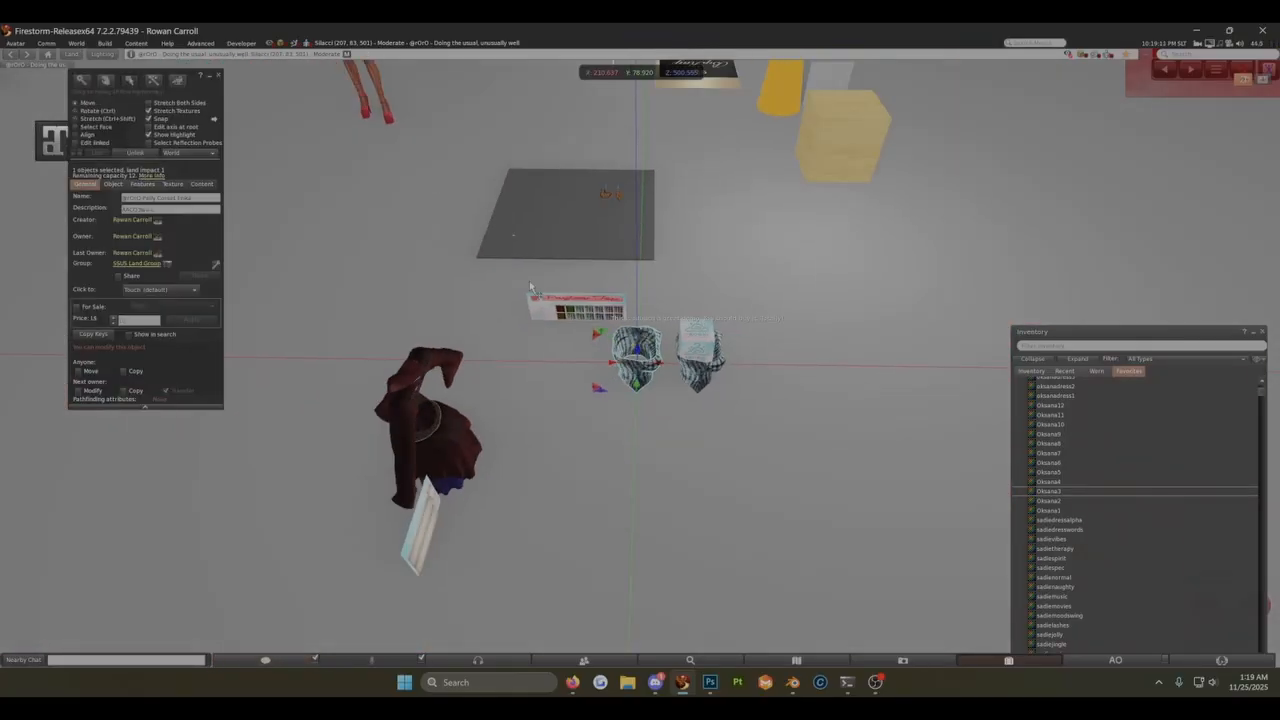
left_click_drag(510, 278, 781, 423)
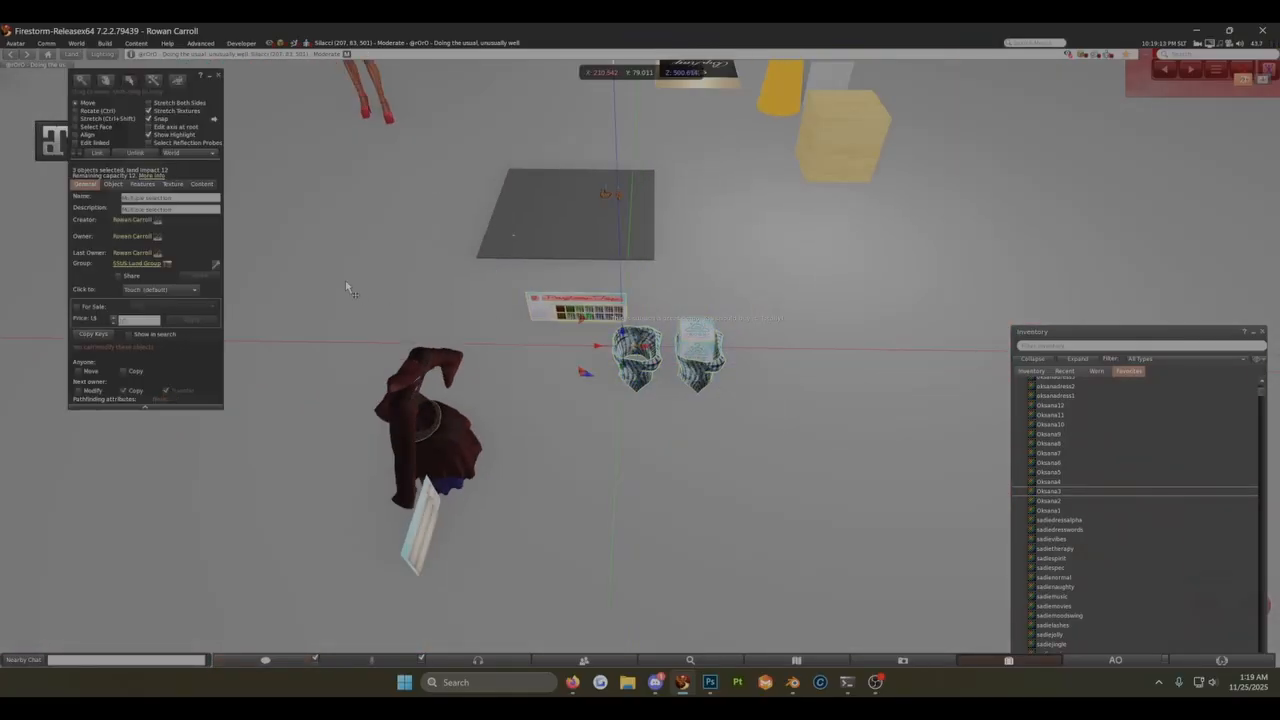
right_click(623, 366)
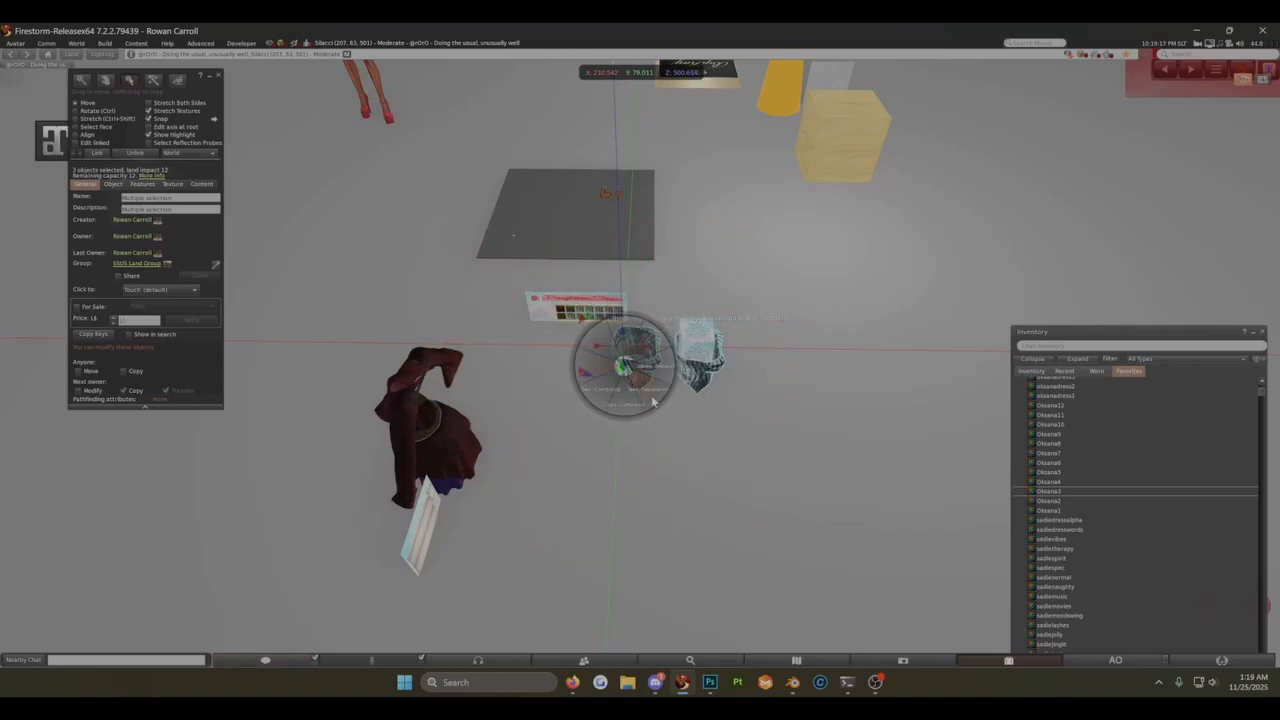
left_click(652, 401)
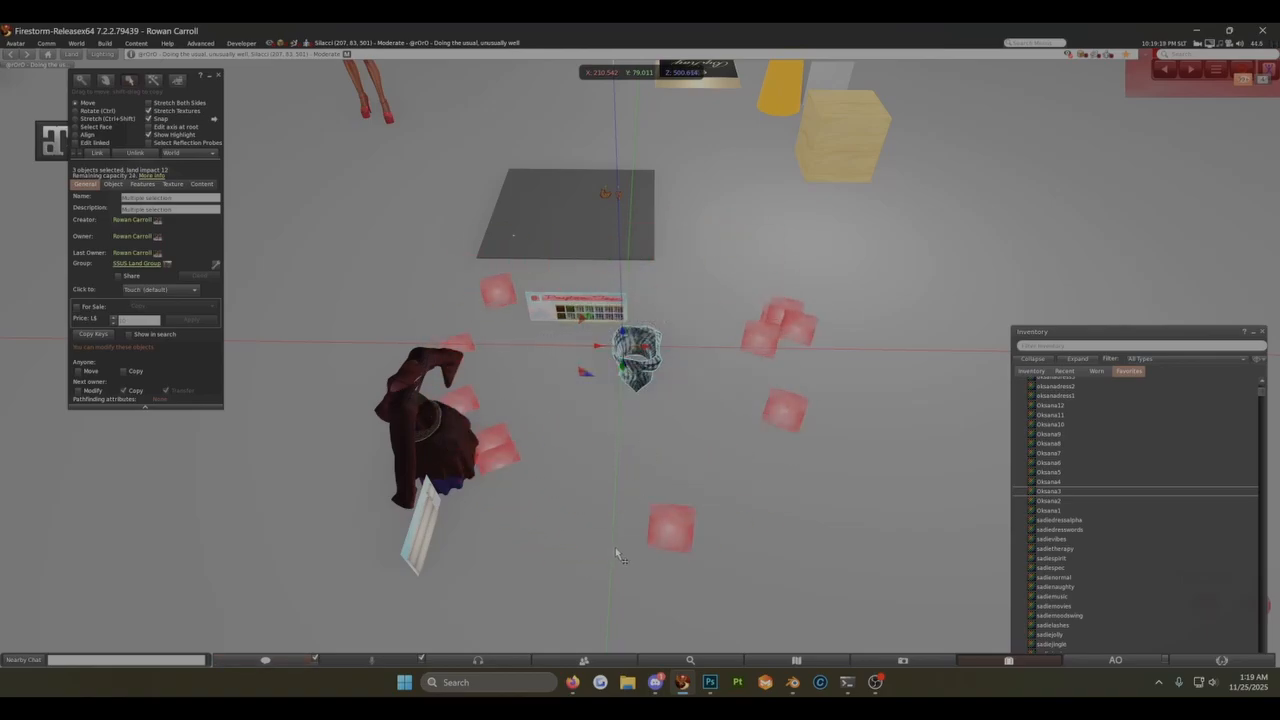
Step: Check the recently acquired inventory items, close the inventory and object editor, and view the multi-part dress with its HUD
left_click(1064, 371)
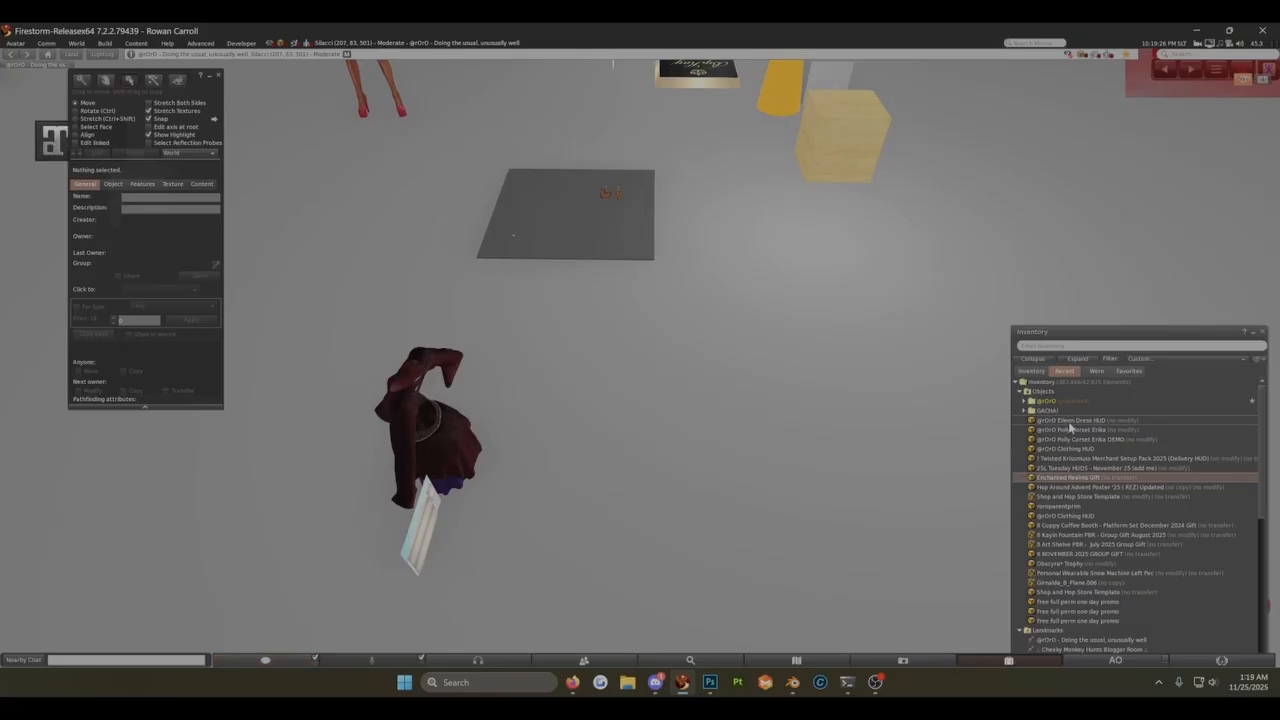
left_click(1262, 333)
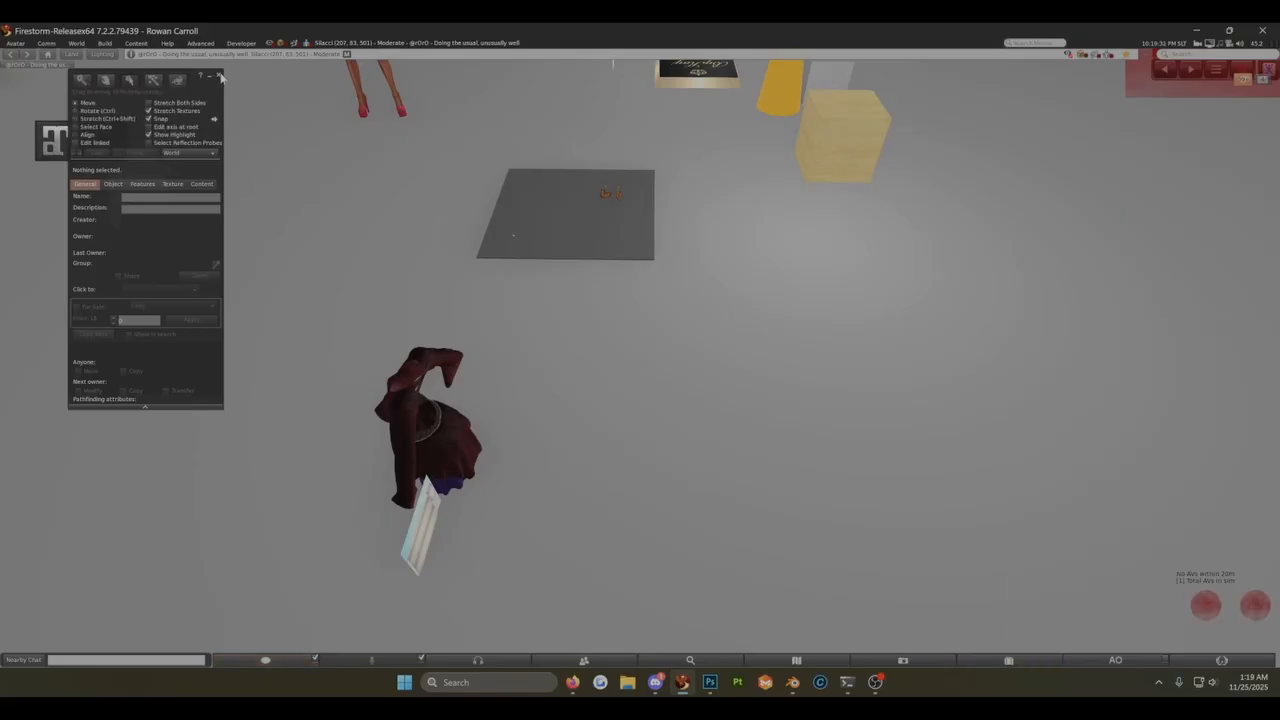
left_click(218, 78)
left_click_drag(641, 400, 641, 361, "alt")
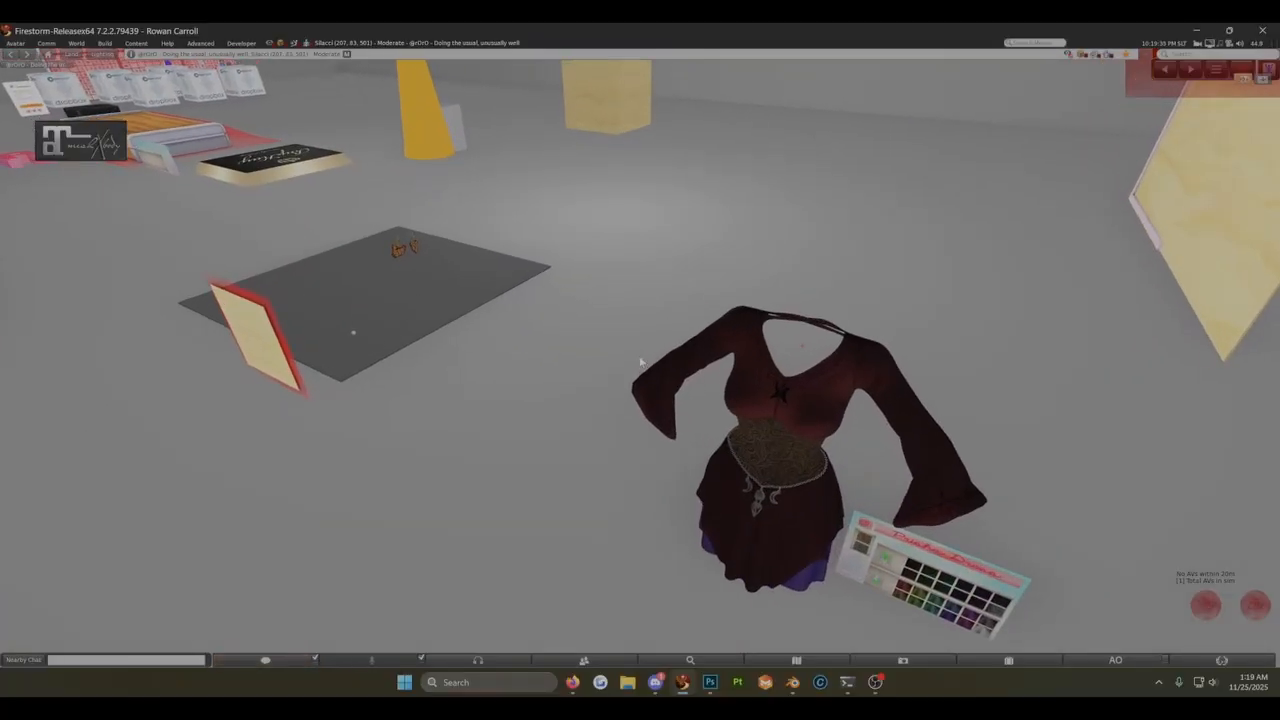